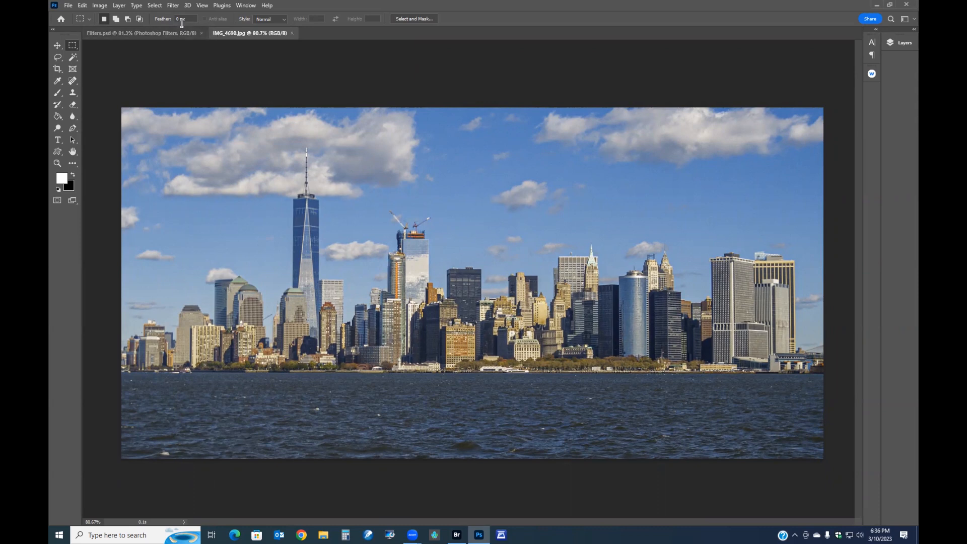
# - Open Neural Filters on the skyline photo and examine the descriptions of the portrait filters
pyautogui.click(173, 6)
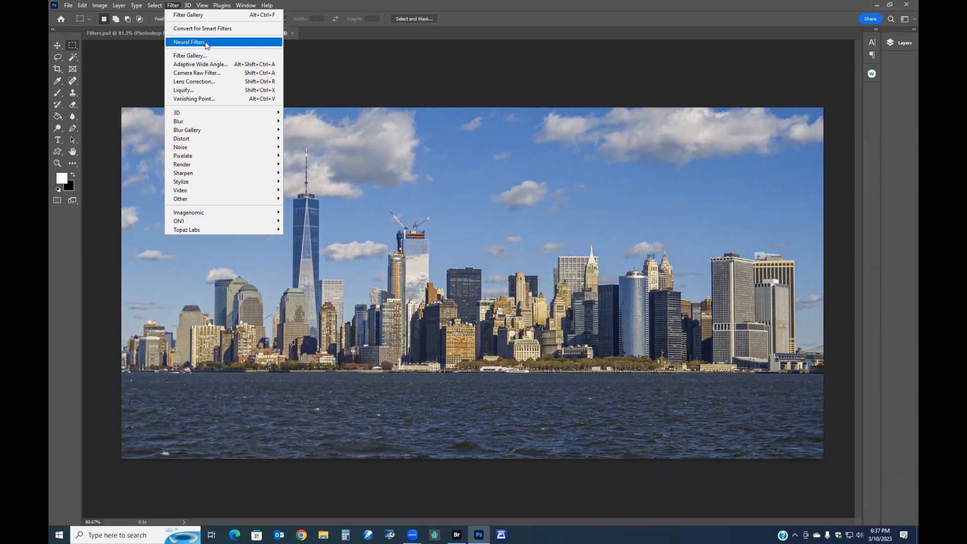
pyautogui.click(207, 44)
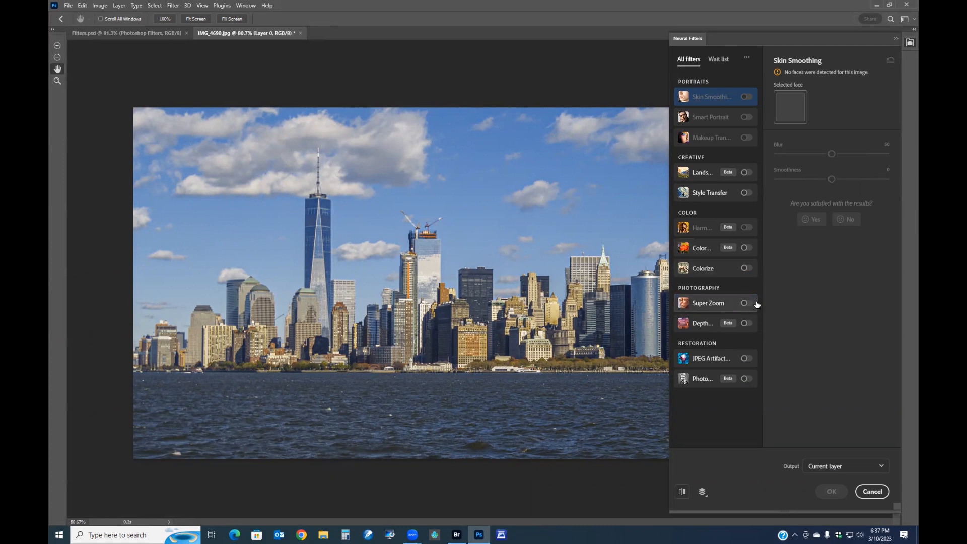
pyautogui.scroll(1, 517, 328)
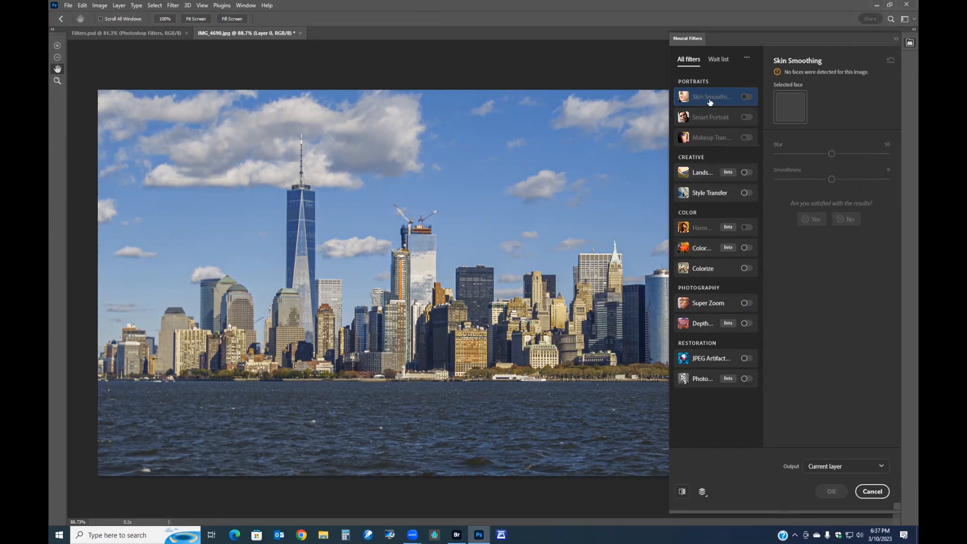
pyautogui.moveTo(710, 101)
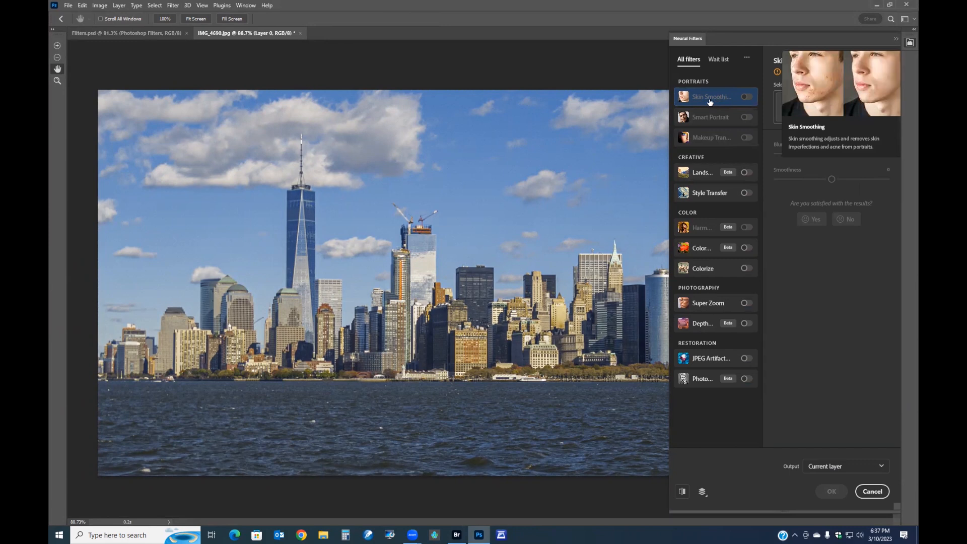
pyautogui.moveTo(713, 120)
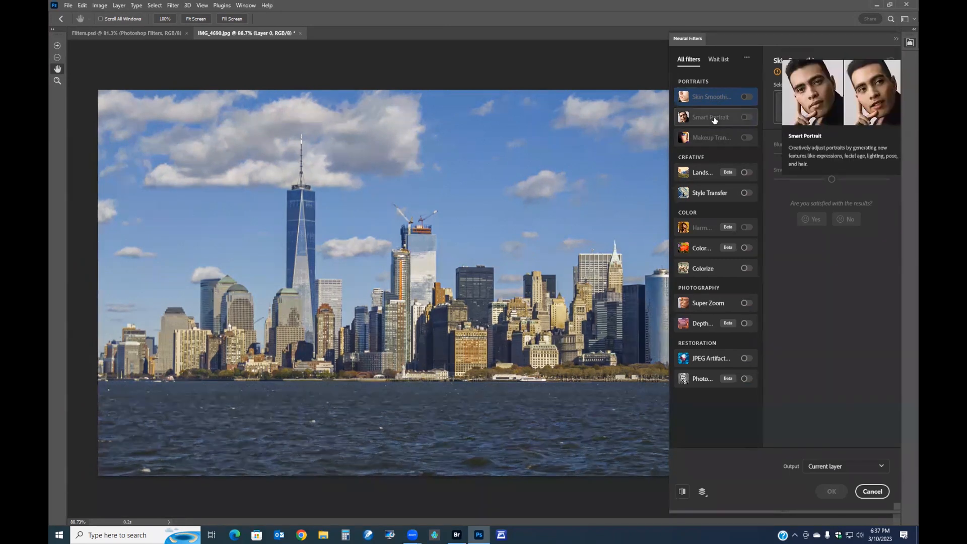
pyautogui.moveTo(720, 142)
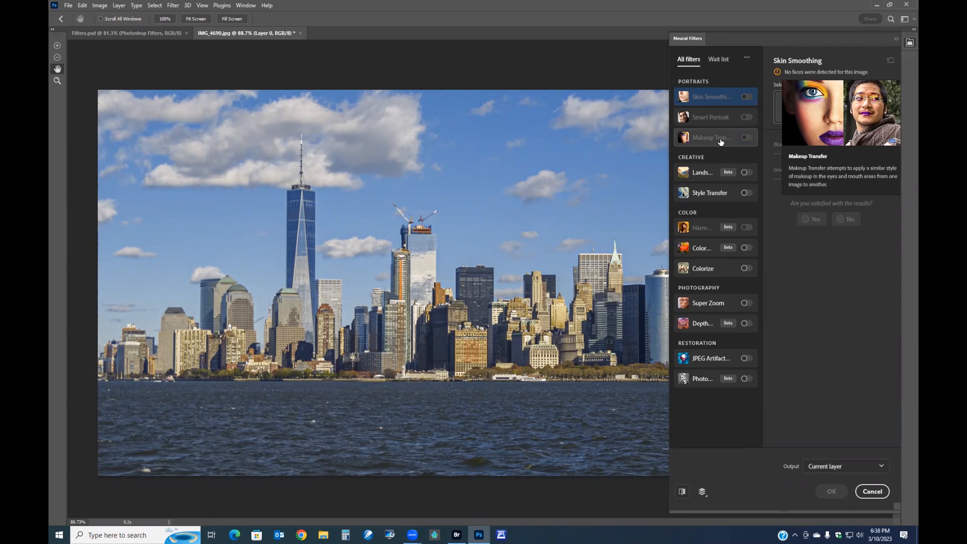
pyautogui.moveTo(707, 173)
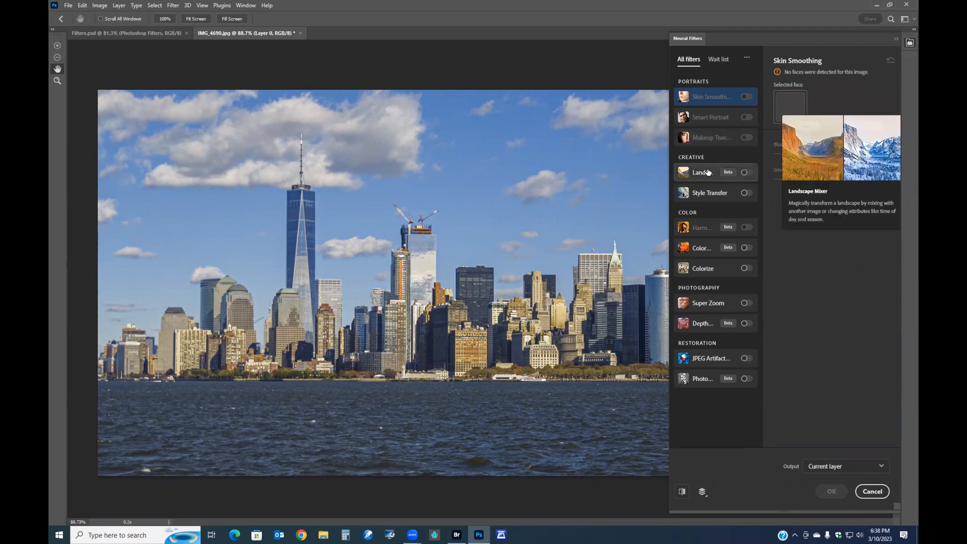
# - Enable Landscape Mixer, preview several landscape presets on the skyline, then switch the filter off again
pyautogui.click(747, 173)
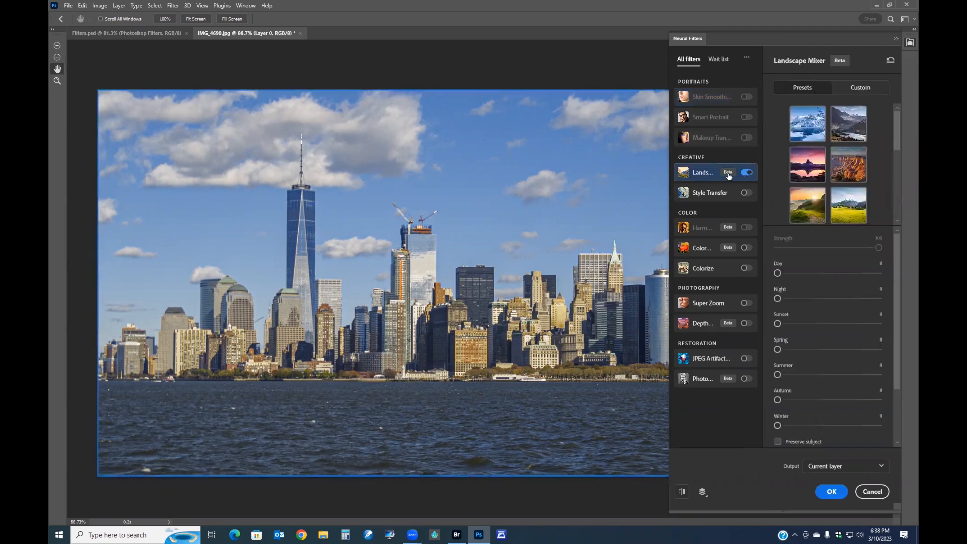
pyautogui.moveTo(727, 175)
pyautogui.click(807, 126)
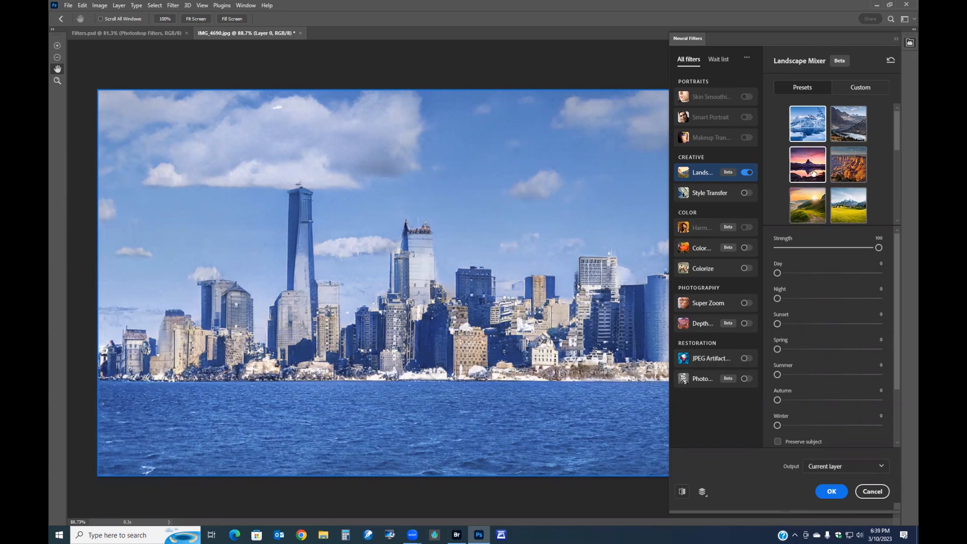
pyautogui.click(848, 169)
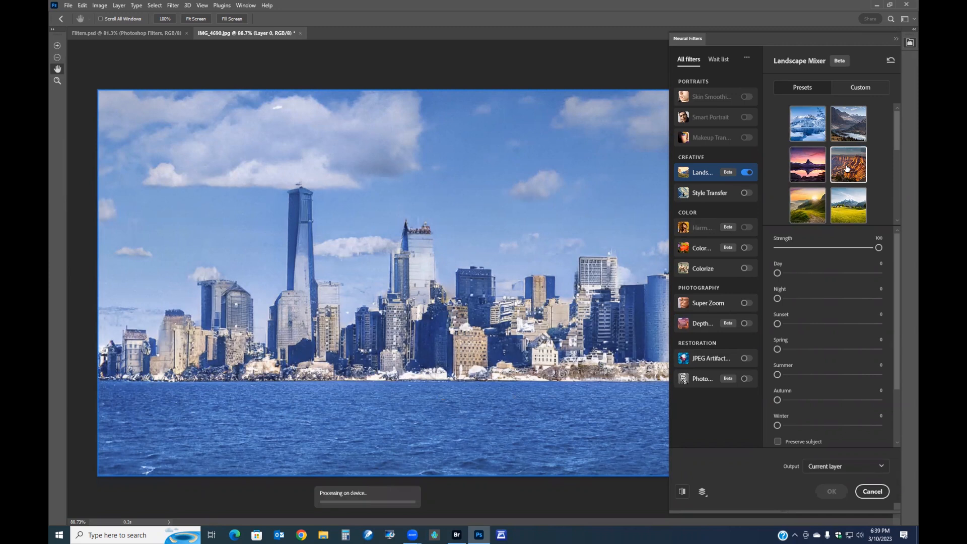
pyautogui.scroll(-3, 856, 171)
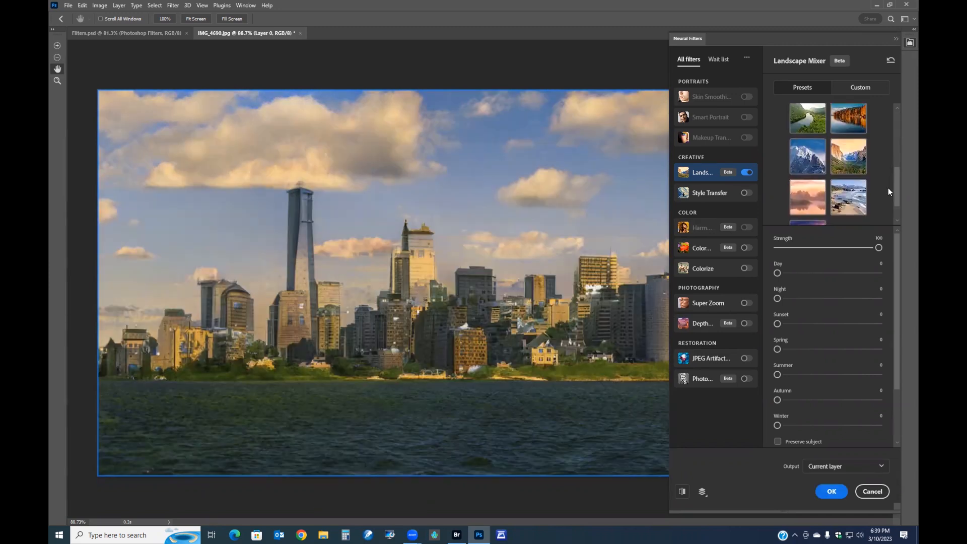
pyautogui.click(811, 173)
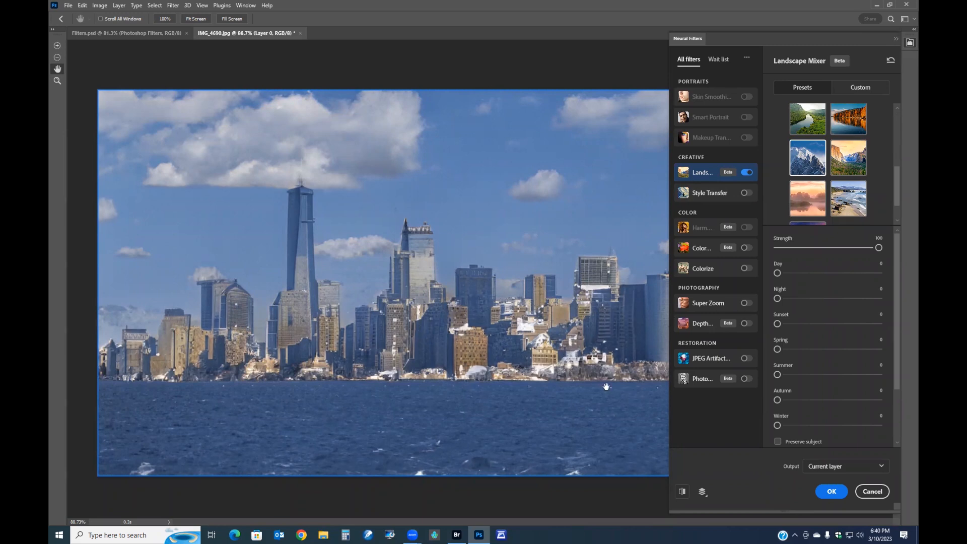
pyautogui.click(746, 173)
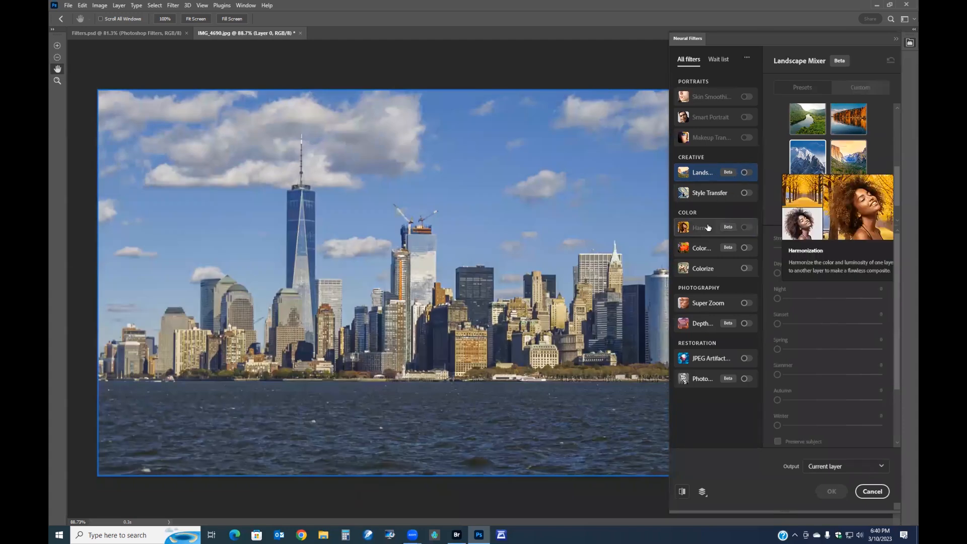
# - Examine the descriptions of the creative, color, photography and restoration neural filters
pyautogui.moveTo(711, 193)
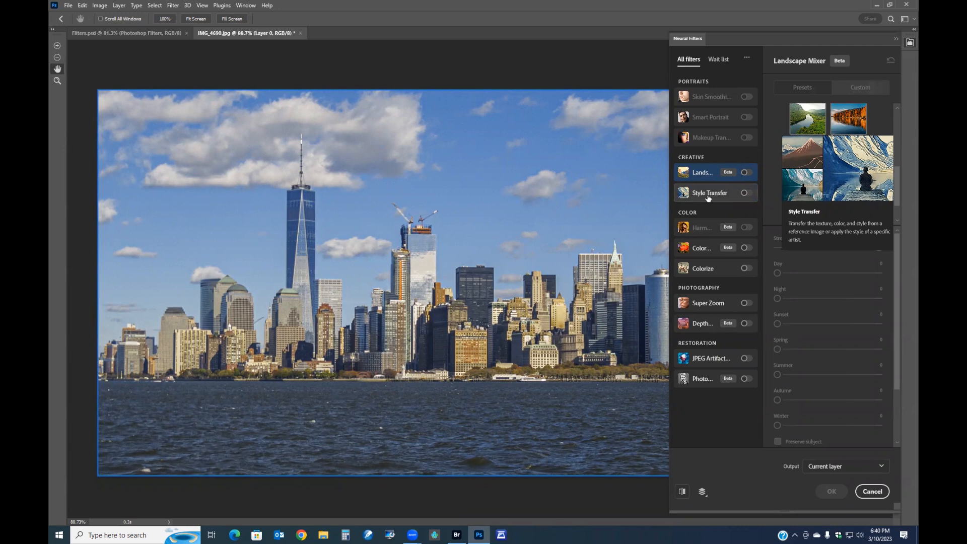
pyautogui.moveTo(713, 227)
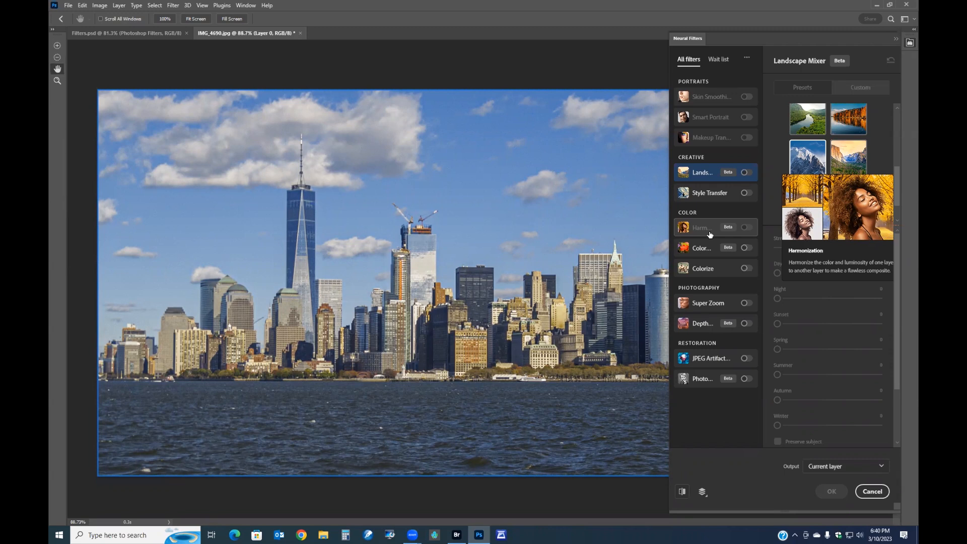
pyautogui.moveTo(706, 254)
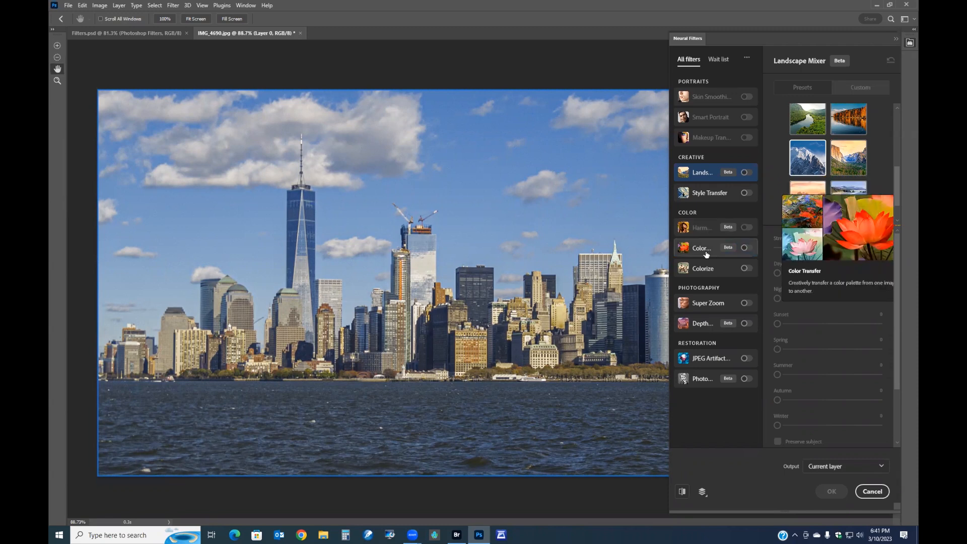
pyautogui.moveTo(714, 271)
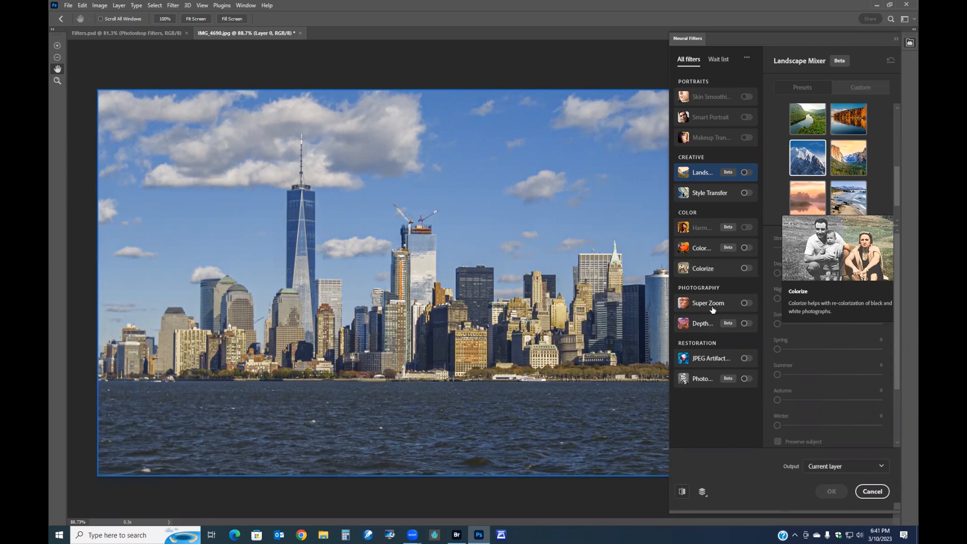
pyautogui.moveTo(713, 309)
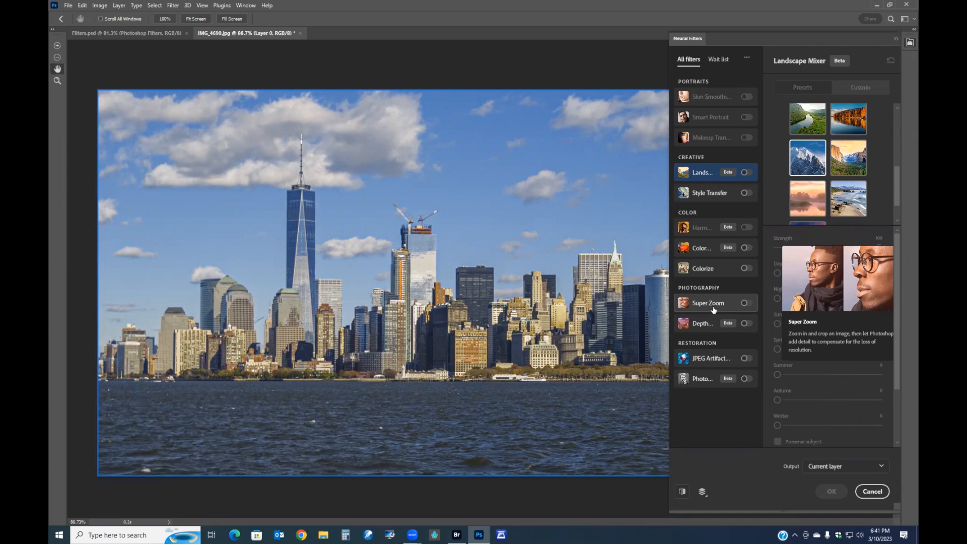
pyautogui.moveTo(709, 326)
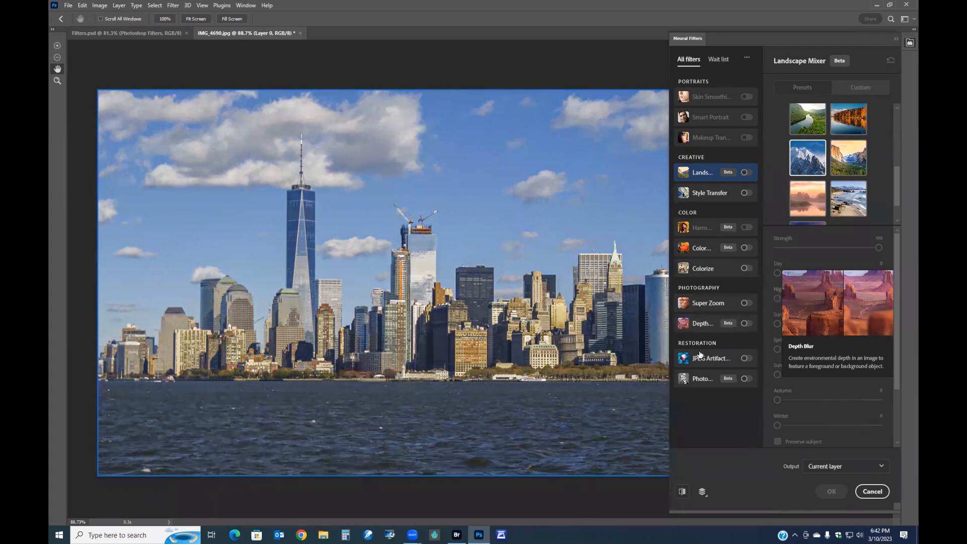
pyautogui.moveTo(700, 359)
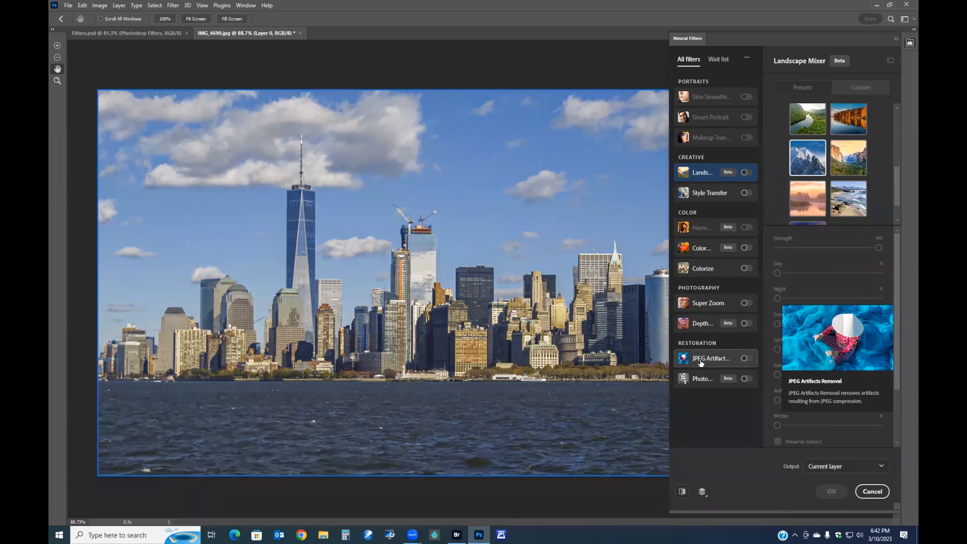
pyautogui.moveTo(704, 383)
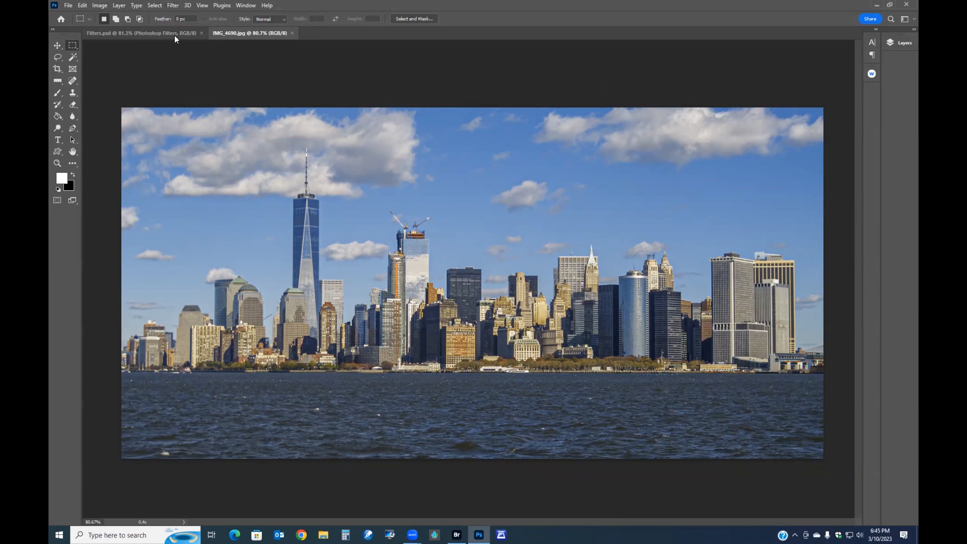
# - Open the Filter Gallery, collapse Brush Strokes, expand the Artistic folder and choose Colored Pencil
pyautogui.click(173, 6)
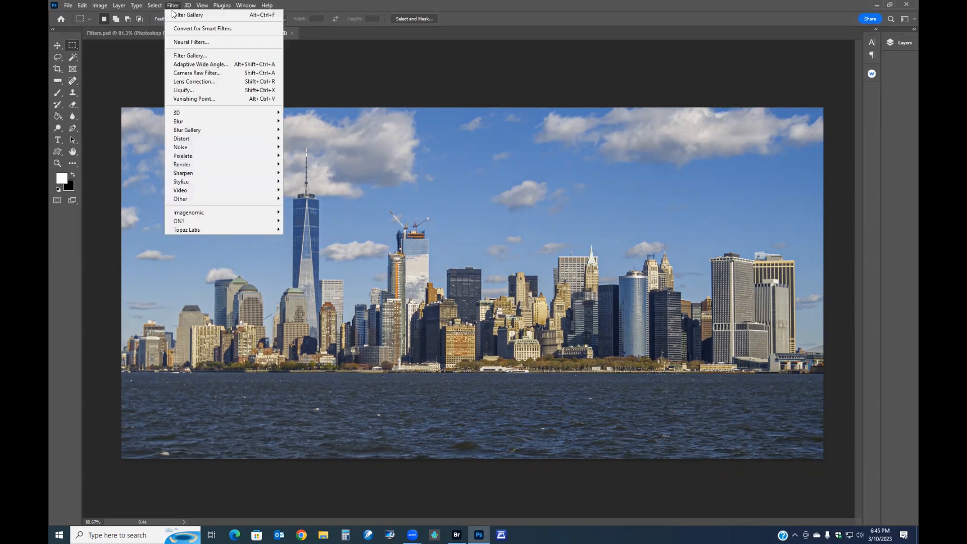
pyautogui.click(192, 56)
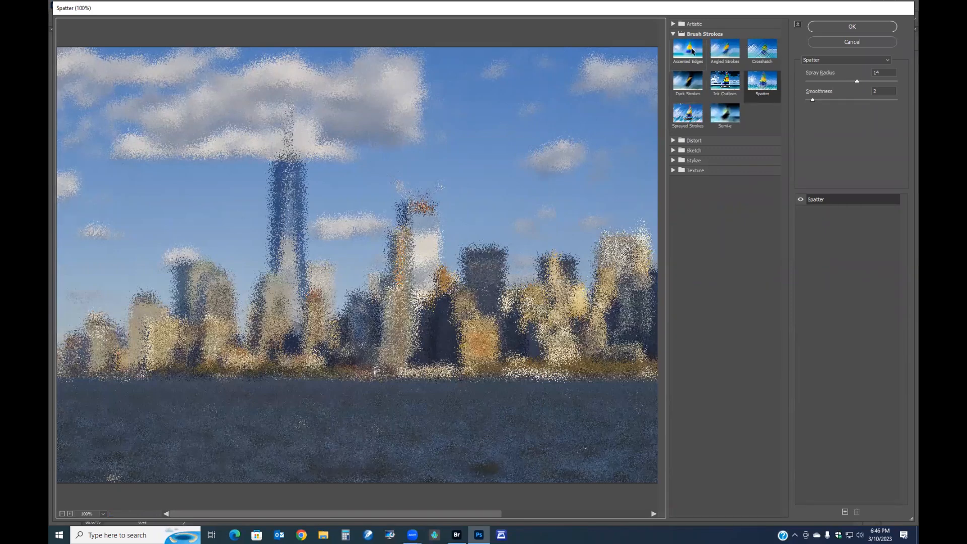
pyautogui.click(673, 33)
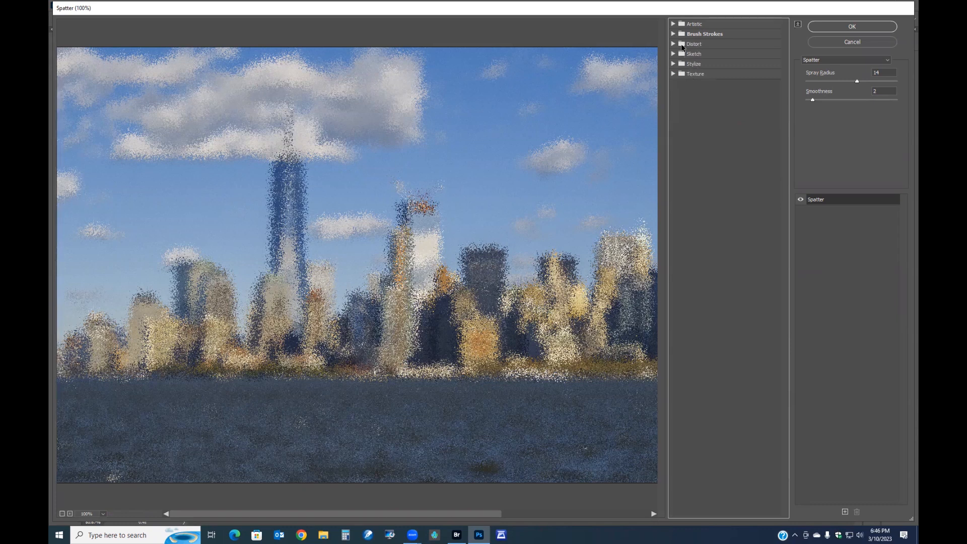
pyautogui.click(672, 24)
pyautogui.click(687, 40)
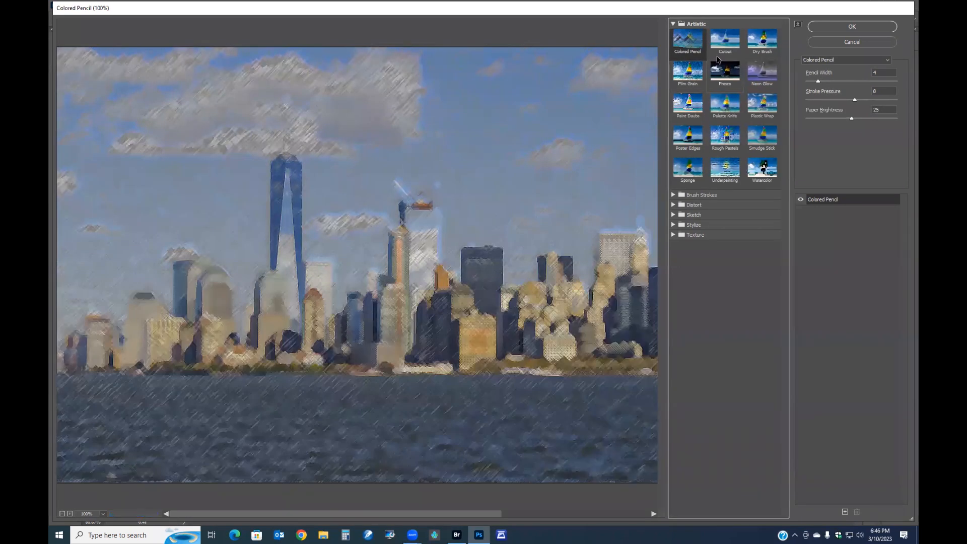
# - Preview the Artistic filters one by one, from Cutout through Plastic Wrap
pyautogui.click(726, 43)
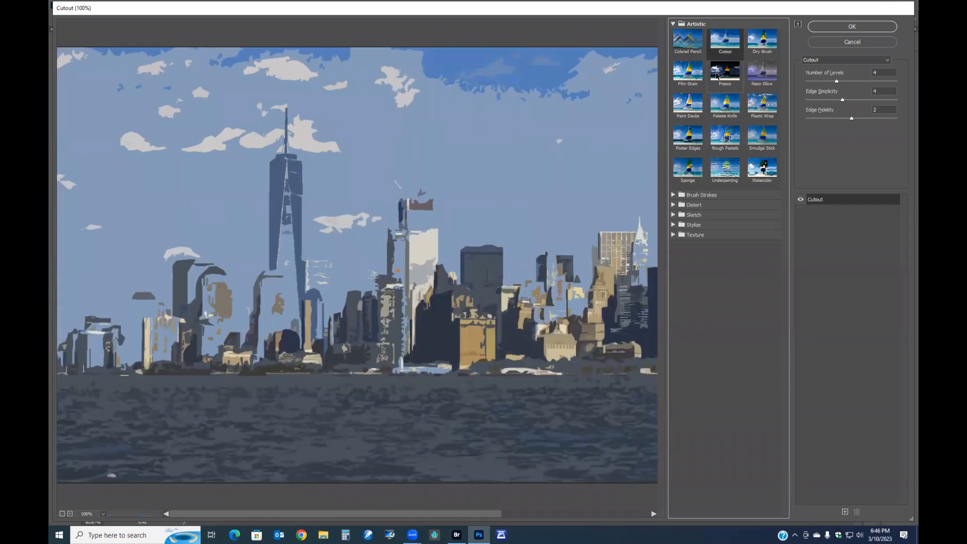
pyautogui.click(768, 46)
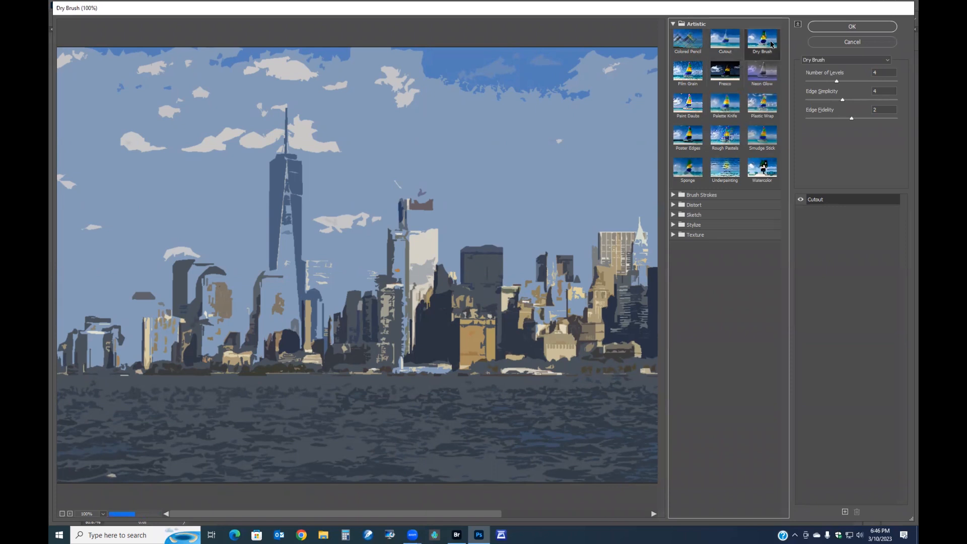
pyautogui.click(692, 77)
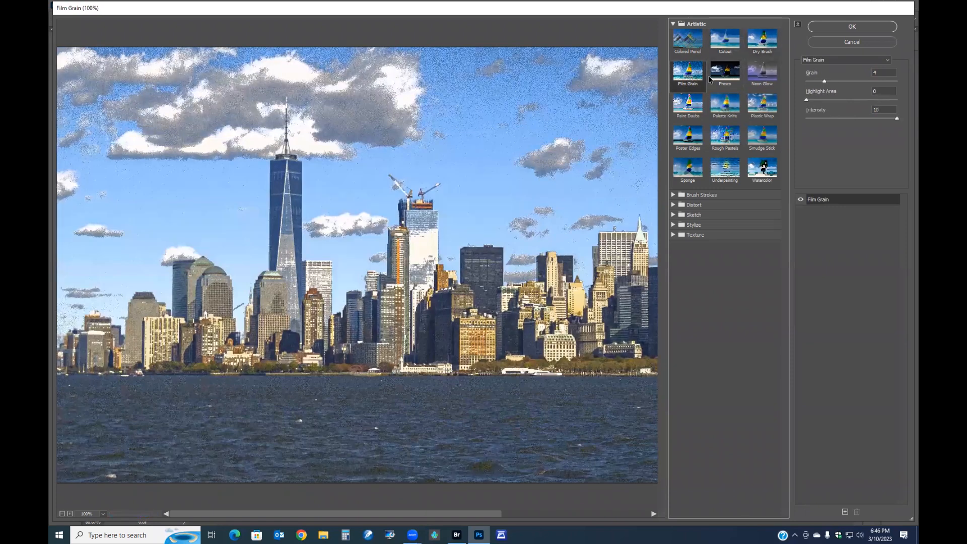
pyautogui.click(726, 74)
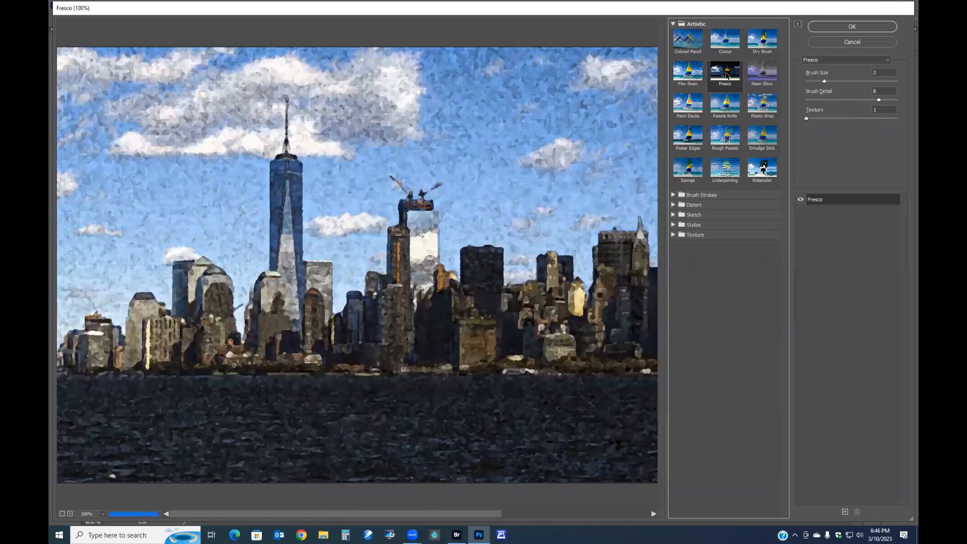
pyautogui.click(762, 75)
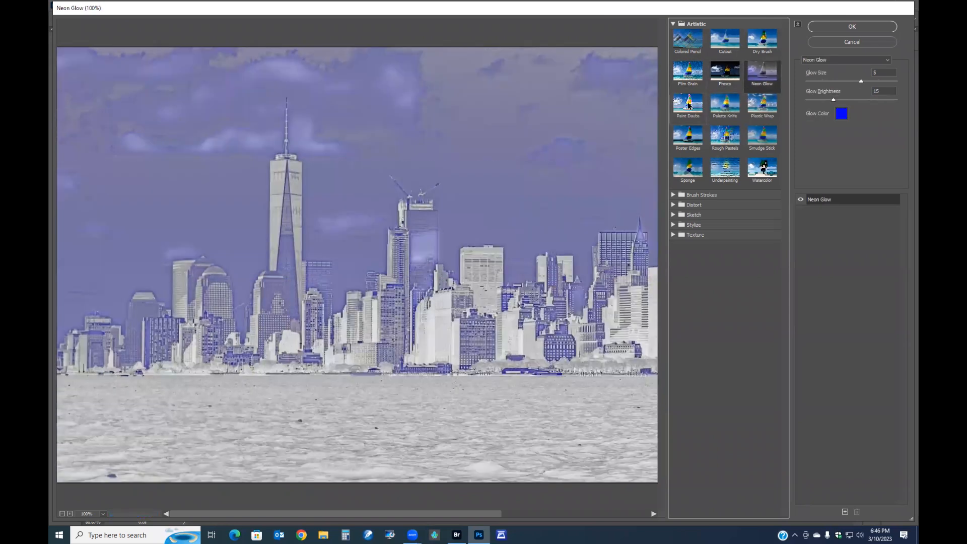
pyautogui.click(685, 109)
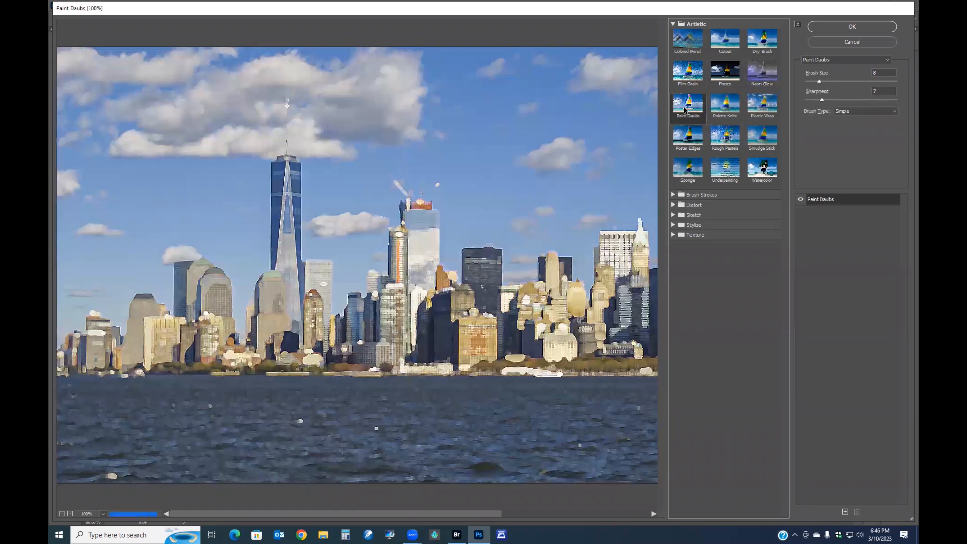
pyautogui.click(727, 109)
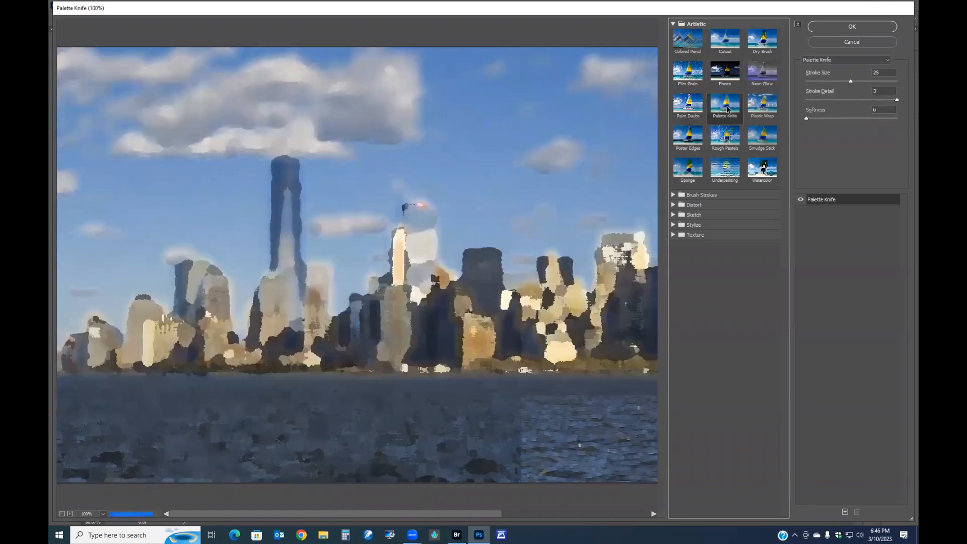
pyautogui.click(763, 108)
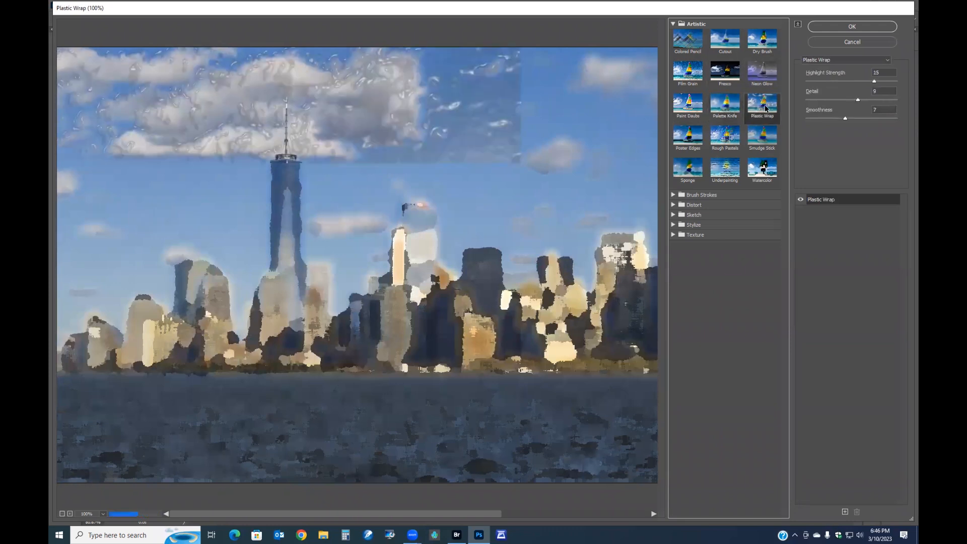
# - Choose the Poster Edges filter and increase its Edge Thickness
pyautogui.click(699, 141)
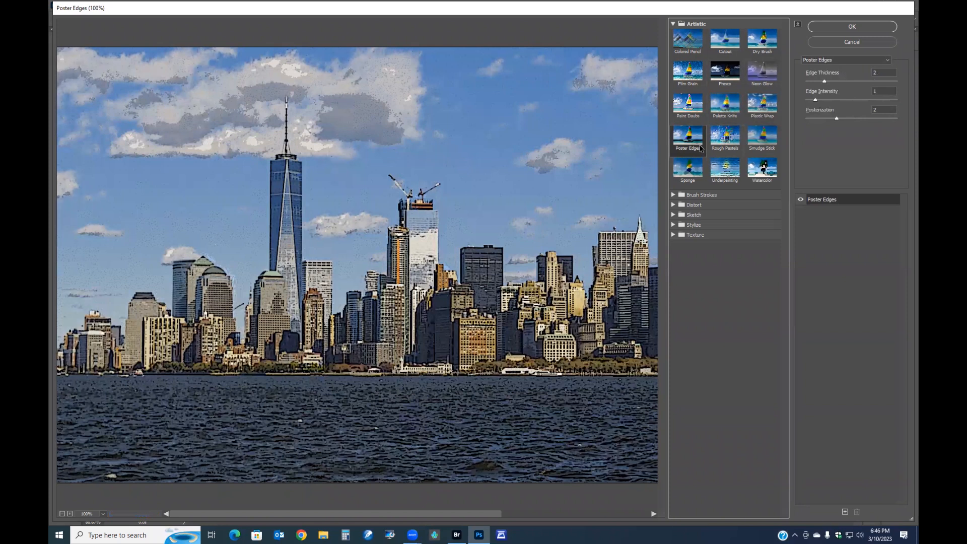
pyautogui.moveTo(823, 79); pyautogui.dragTo(874, 79)
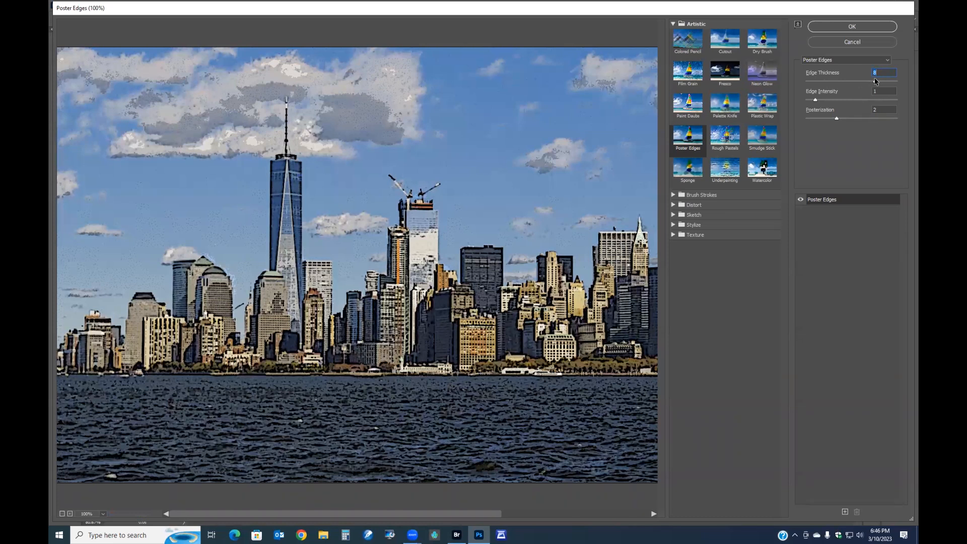
# - Set Poster Edges to Edge Thickness 0, Posterization 5 and Edge Intensity 4
pyautogui.moveTo(875, 80); pyautogui.dragTo(807, 81)
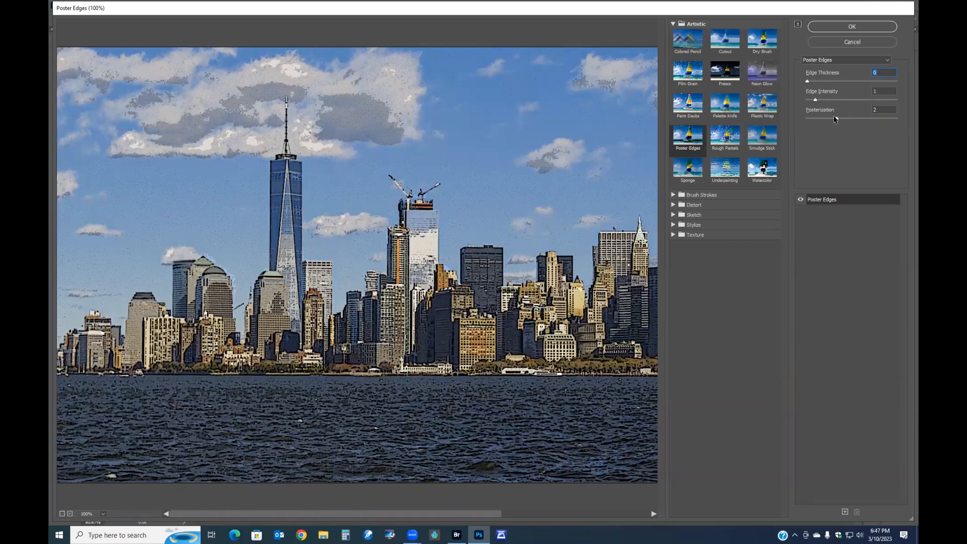
pyautogui.moveTo(845, 118); pyautogui.dragTo(887, 120)
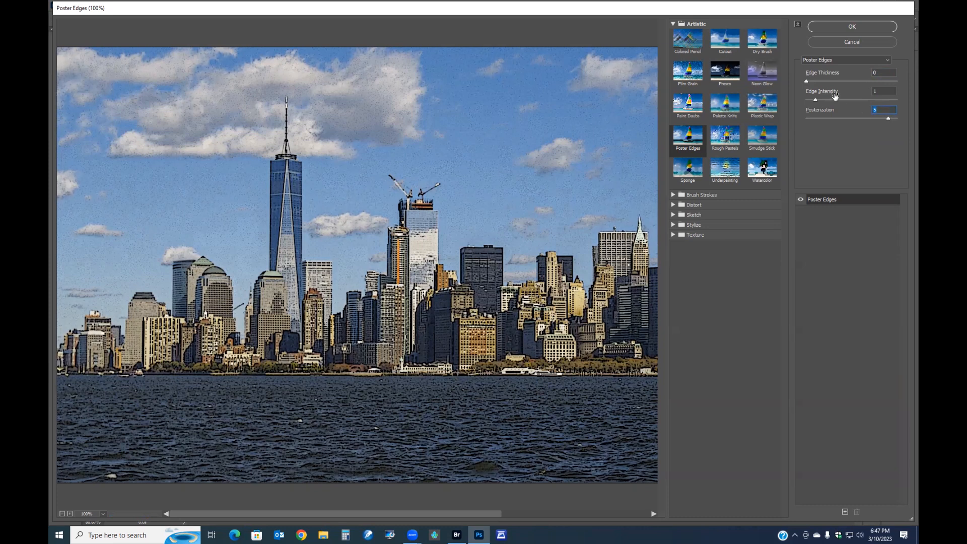
pyautogui.moveTo(816, 100); pyautogui.dragTo(842, 103)
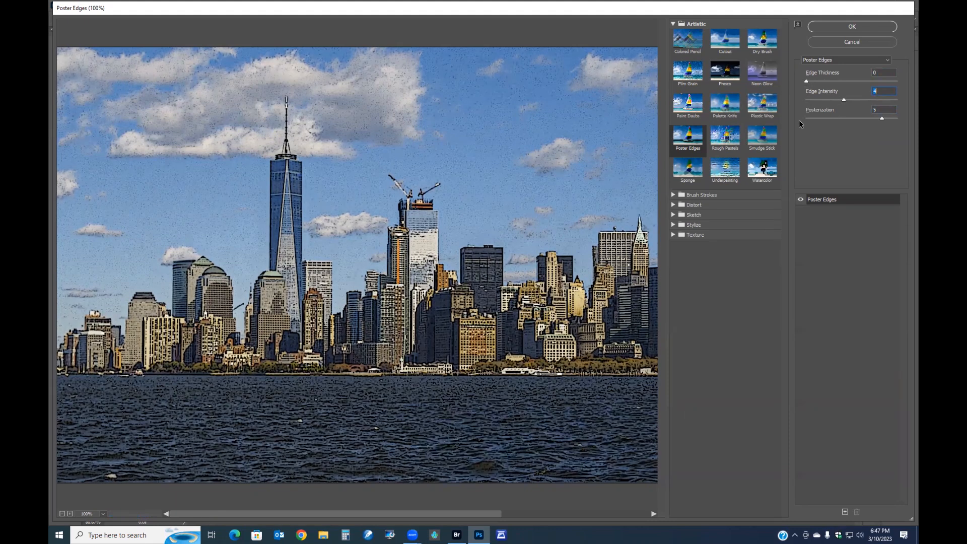
# - Choose the Rough Pastels filter and toggle its Invert option on and off again
pyautogui.click(718, 136)
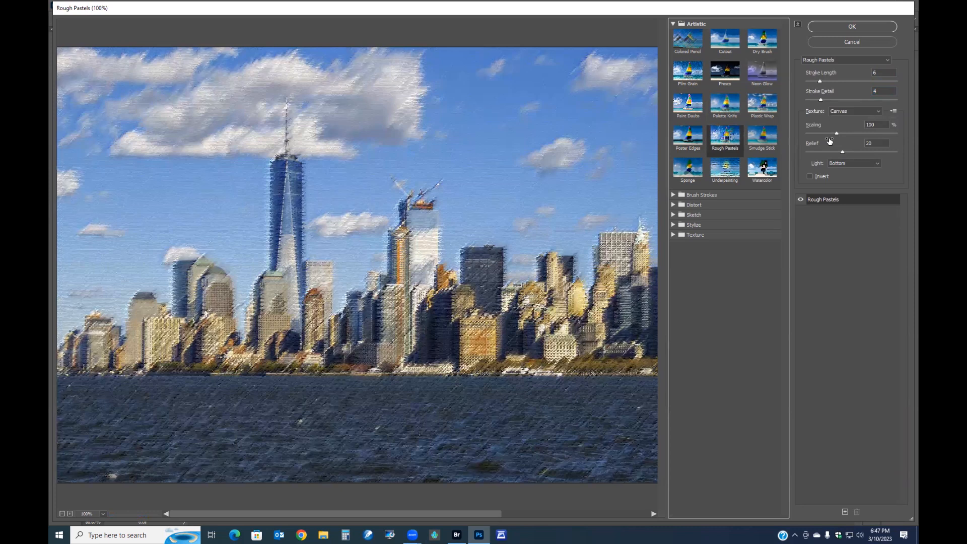
pyautogui.click(809, 177)
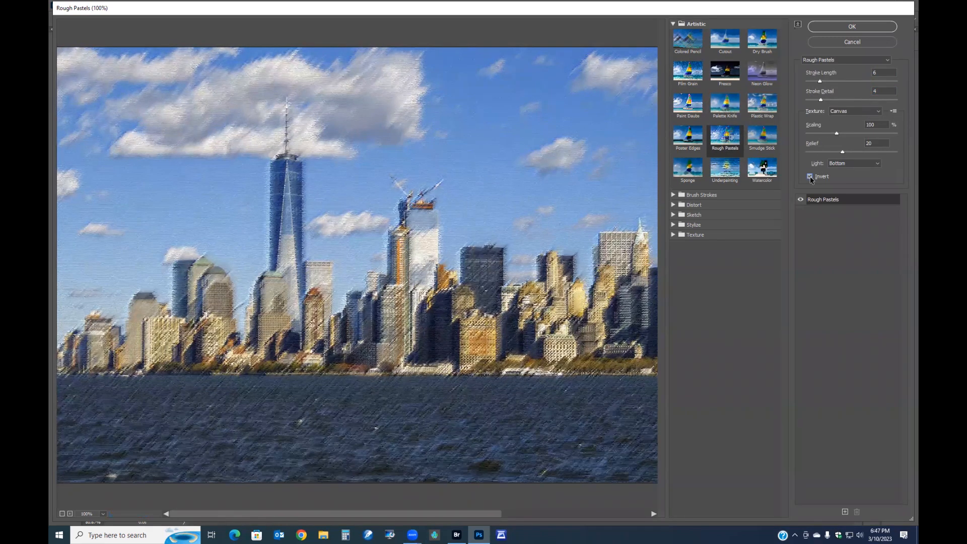
pyautogui.click(809, 176)
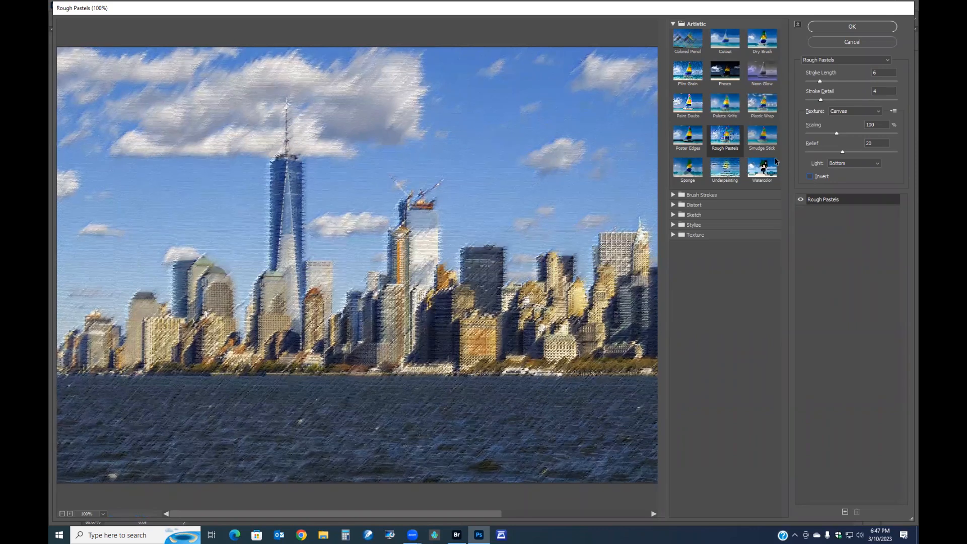
# - Preview the Smudge Stick, Sponge and Underpainting artistic filters in turn
pyautogui.click(762, 139)
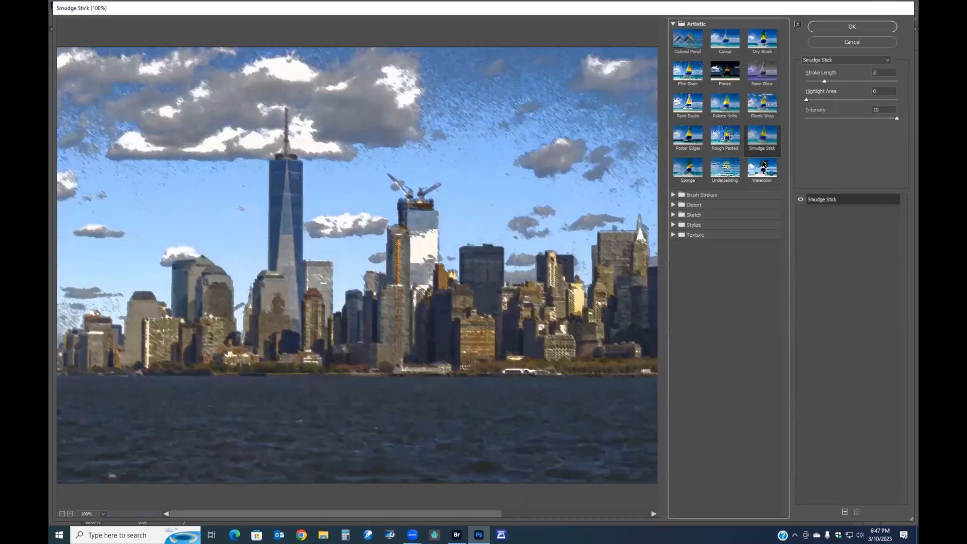
pyautogui.click(685, 171)
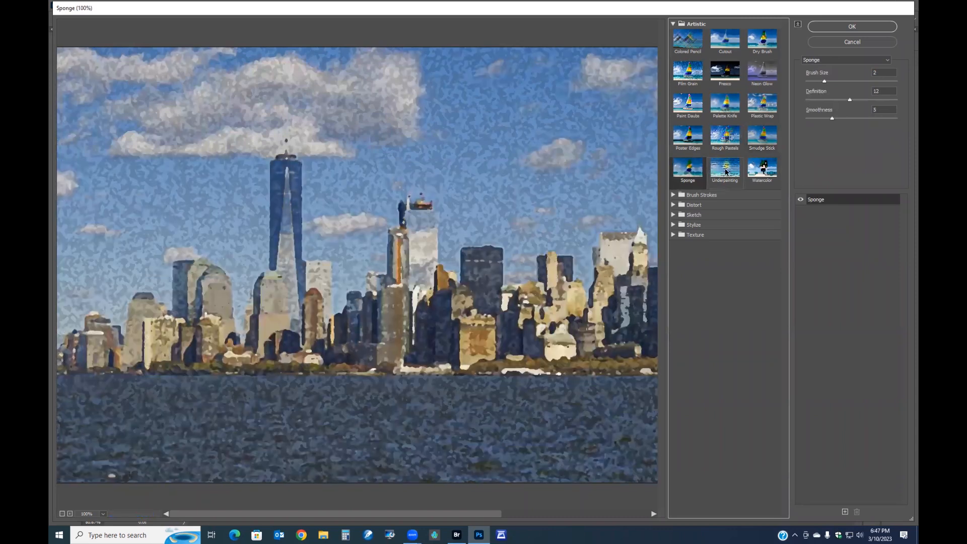
pyautogui.click(720, 174)
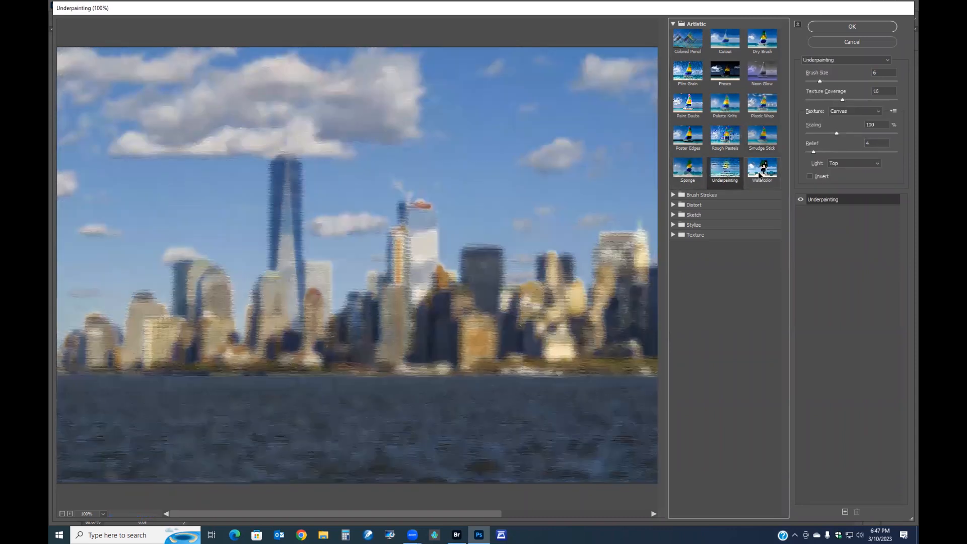
# - Choose the Watercolor filter and lower its Brush Detail to 4
pyautogui.click(770, 178)
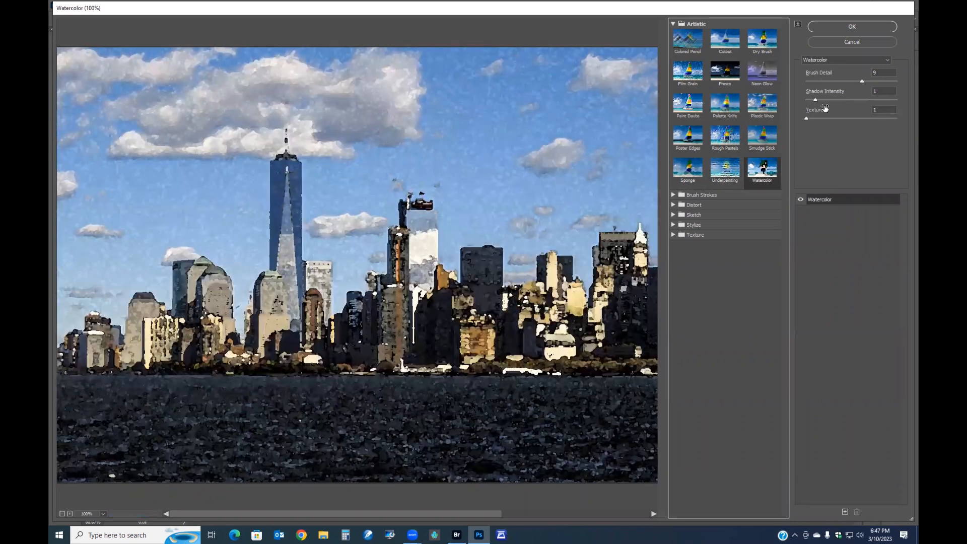
pyautogui.moveTo(861, 81); pyautogui.dragTo(825, 81)
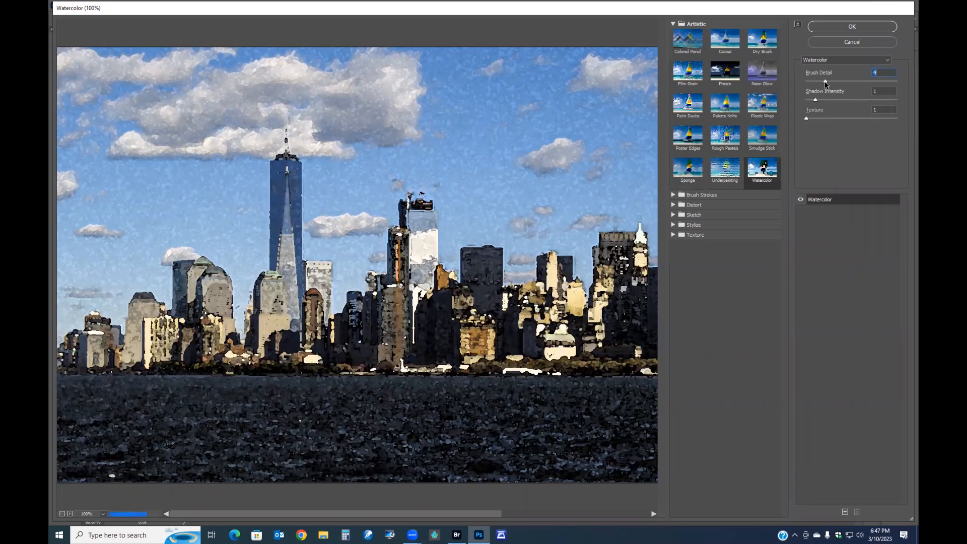
# - Pick Water Paper, Paint Daubs and Neon Glow one after another from the filter list
pyautogui.click(887, 60)
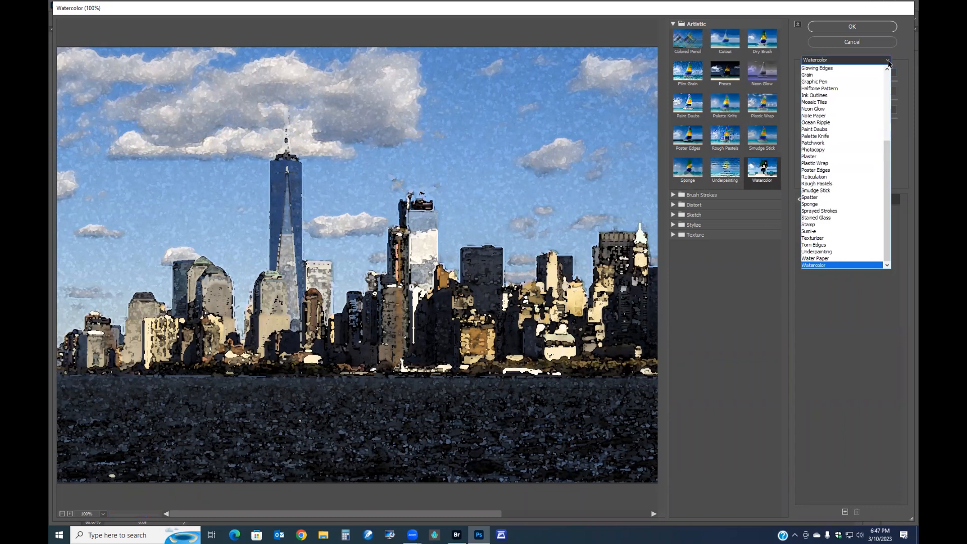
pyautogui.click(830, 259)
pyautogui.click(836, 59)
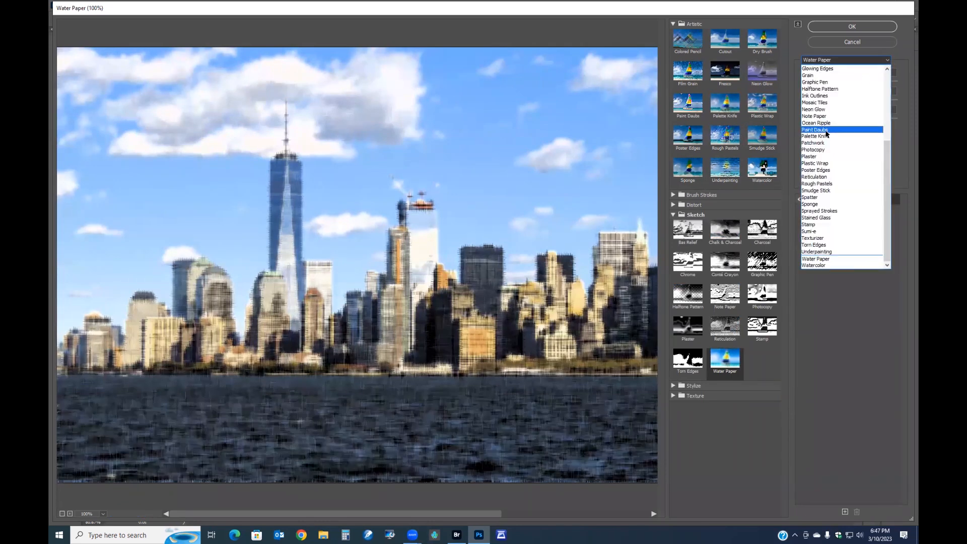
pyautogui.click(826, 131)
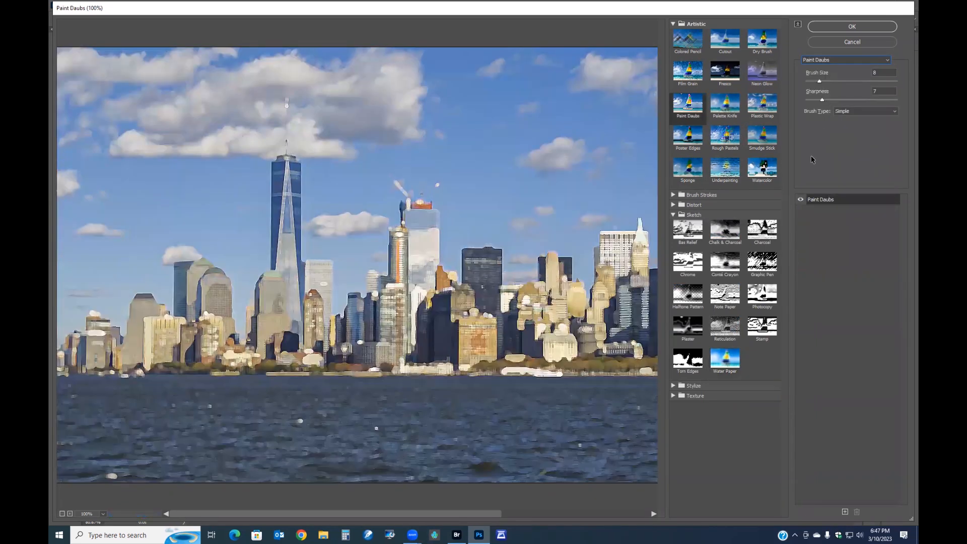
pyautogui.click(886, 61)
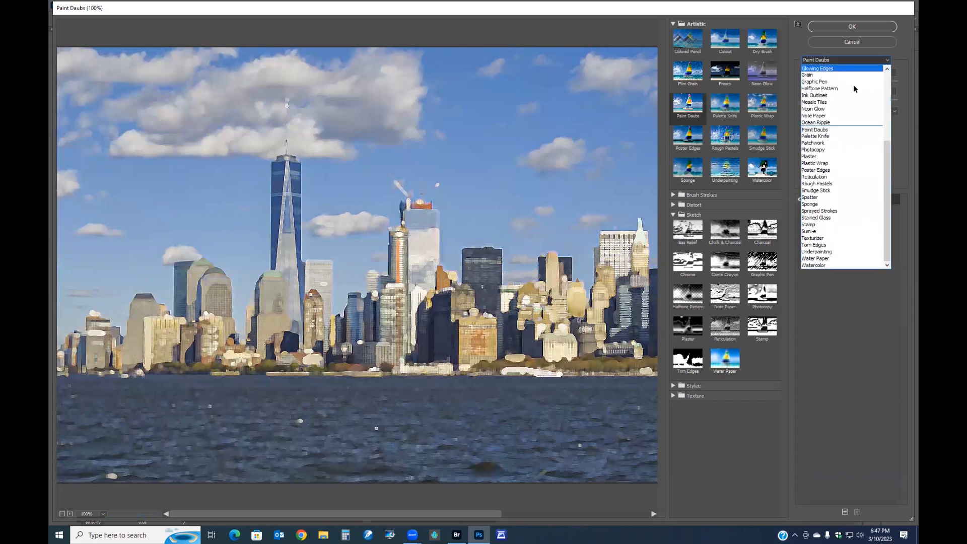
pyautogui.click(827, 109)
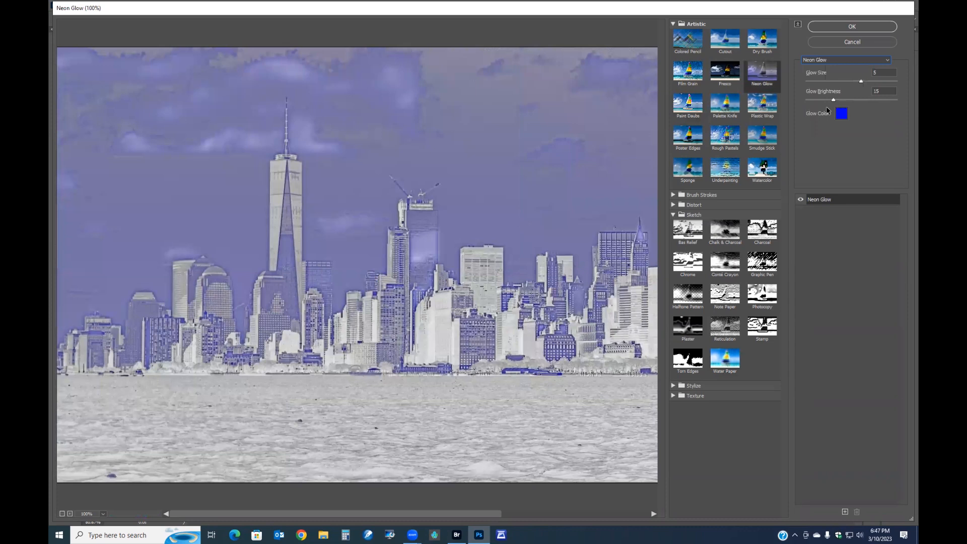
# - Choose Palette Knife from the filter list and set its Stroke Size to 8
pyautogui.click(889, 61)
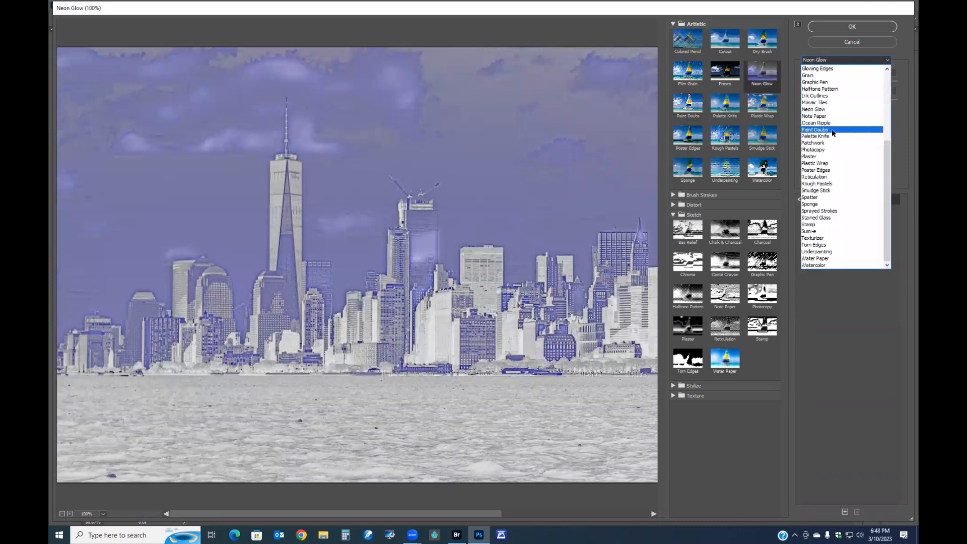
pyautogui.click(826, 136)
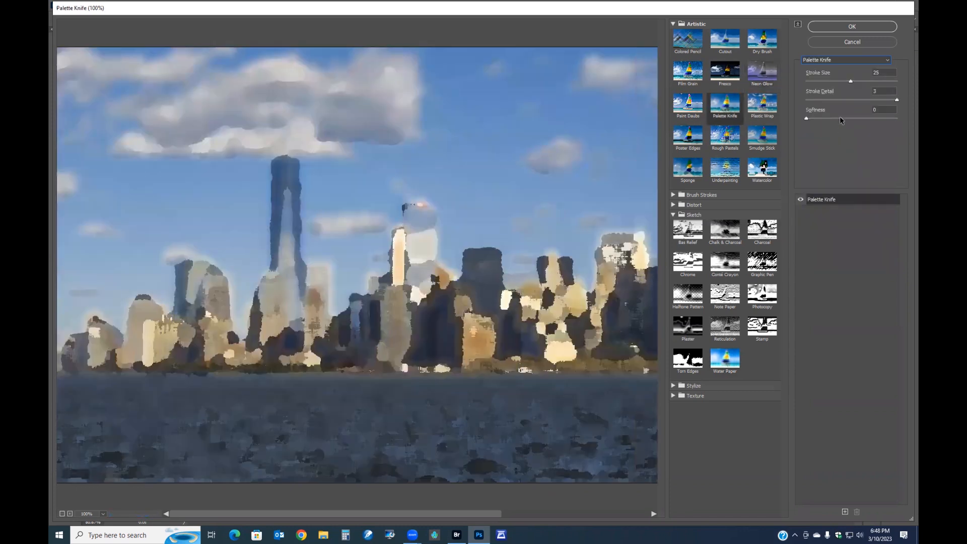
pyautogui.moveTo(850, 81); pyautogui.dragTo(818, 82)
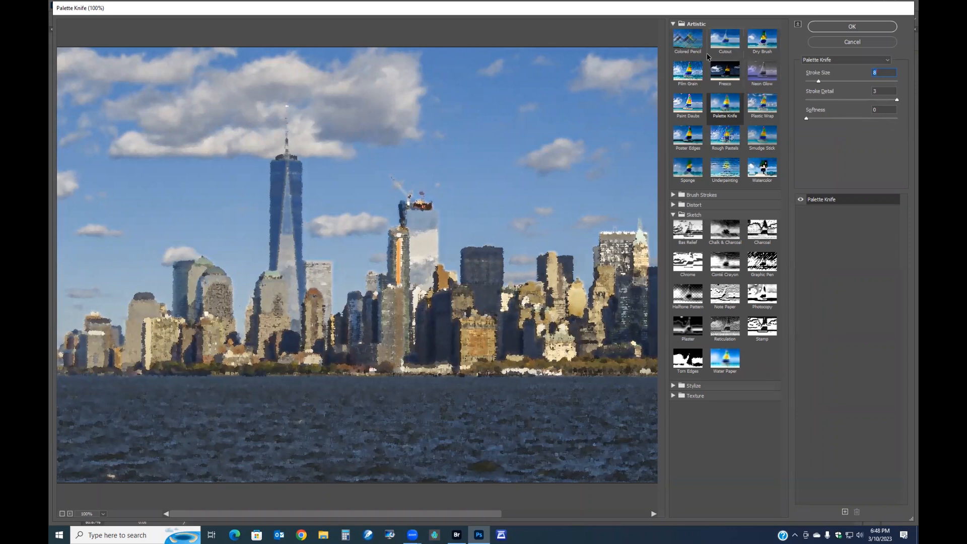
# - Expand the Brush Strokes folder and preview its filters from Accented Edges through Sumi-e
pyautogui.click(675, 194)
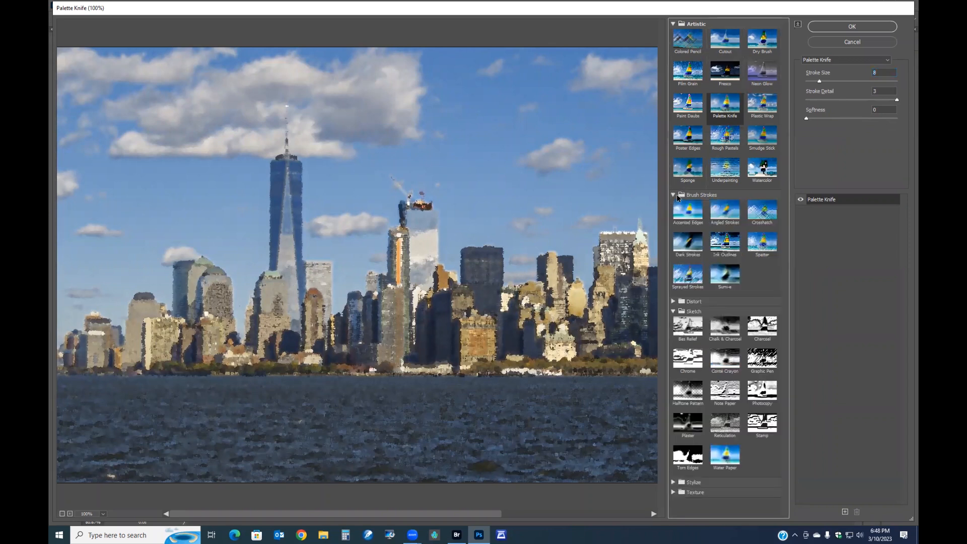
pyautogui.click(691, 211)
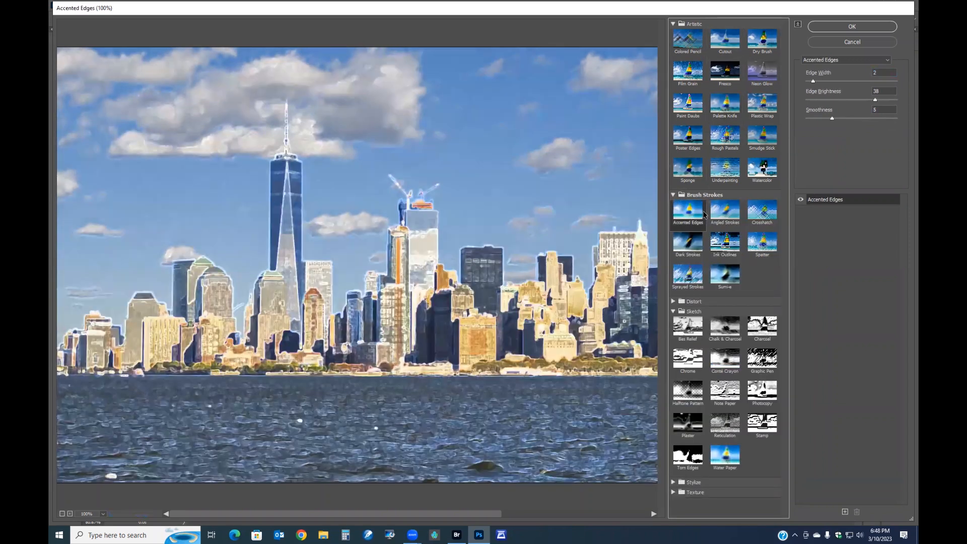
pyautogui.click(725, 214)
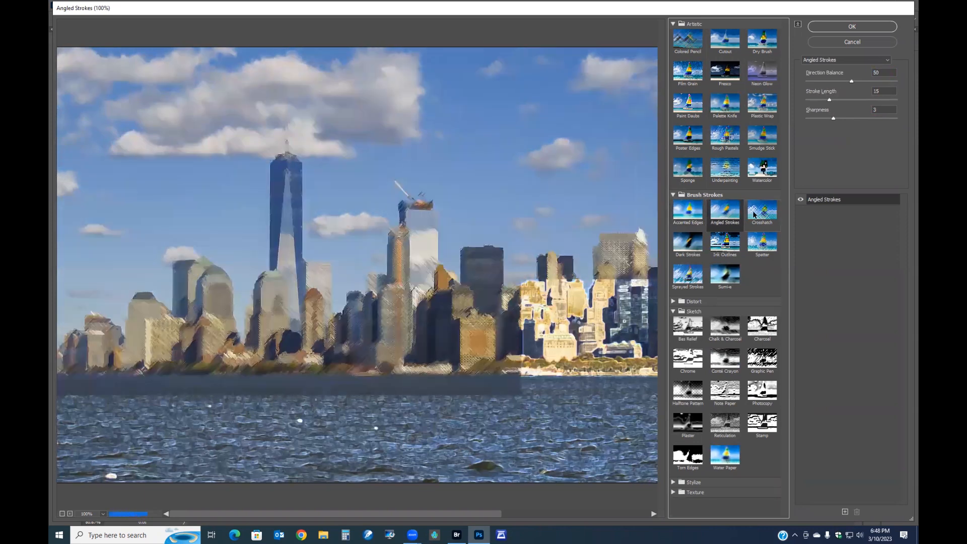
pyautogui.click(760, 215)
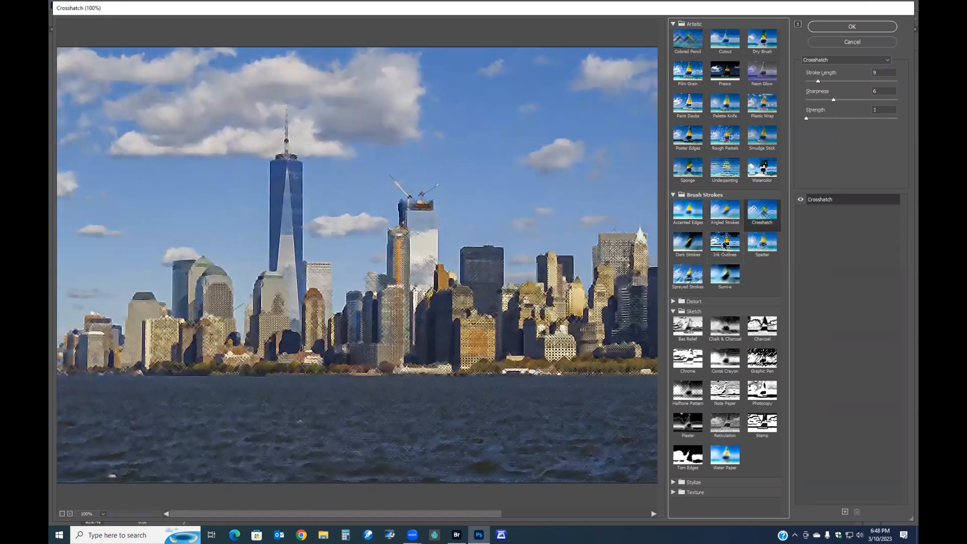
pyautogui.click(720, 251)
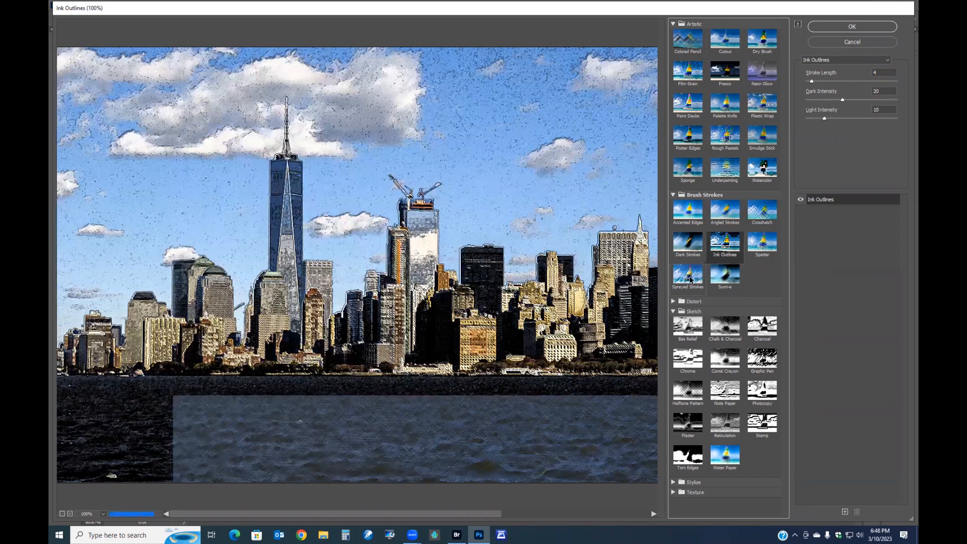
pyautogui.click(691, 280)
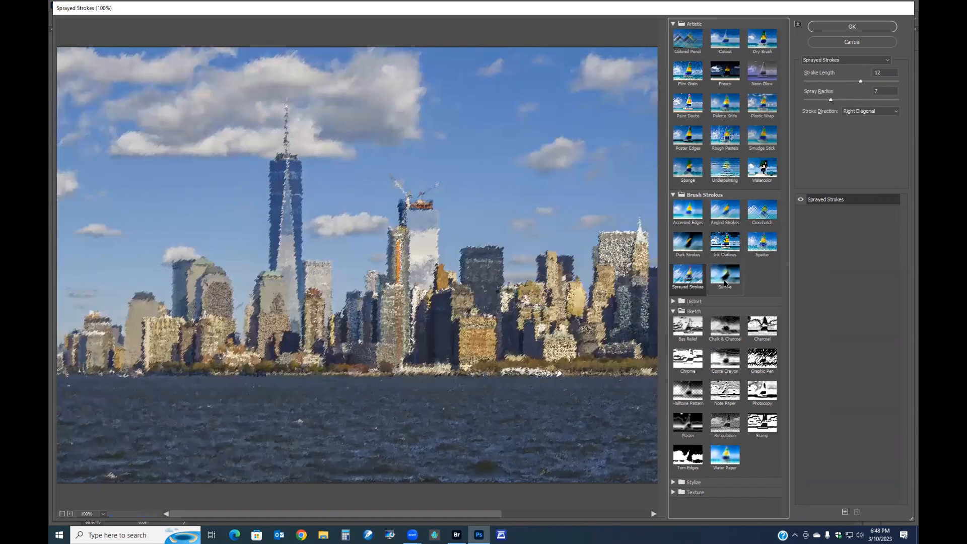
pyautogui.click(723, 277)
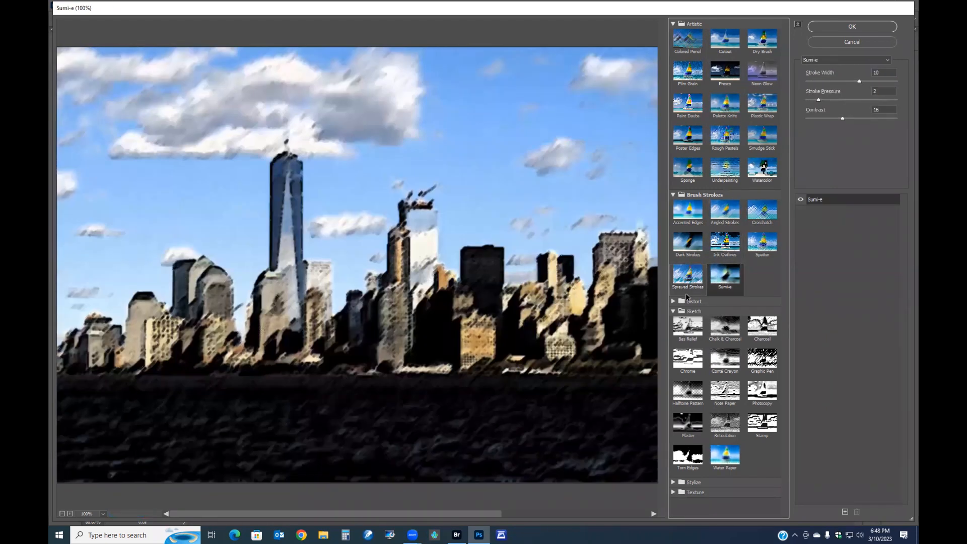
# - Expand the Distort folder and preview the Diffuse Glow and Ocean Ripple filters
pyautogui.click(673, 301)
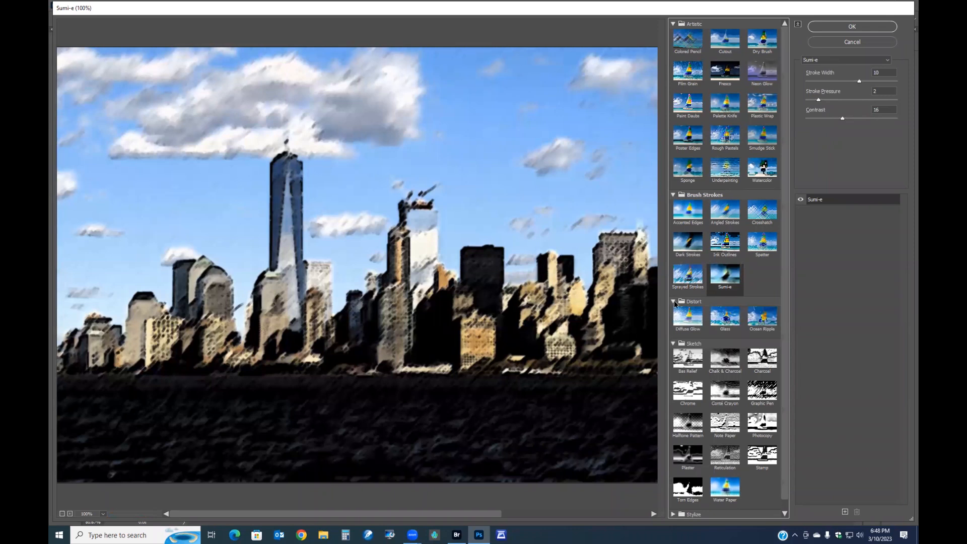
pyautogui.click(701, 317)
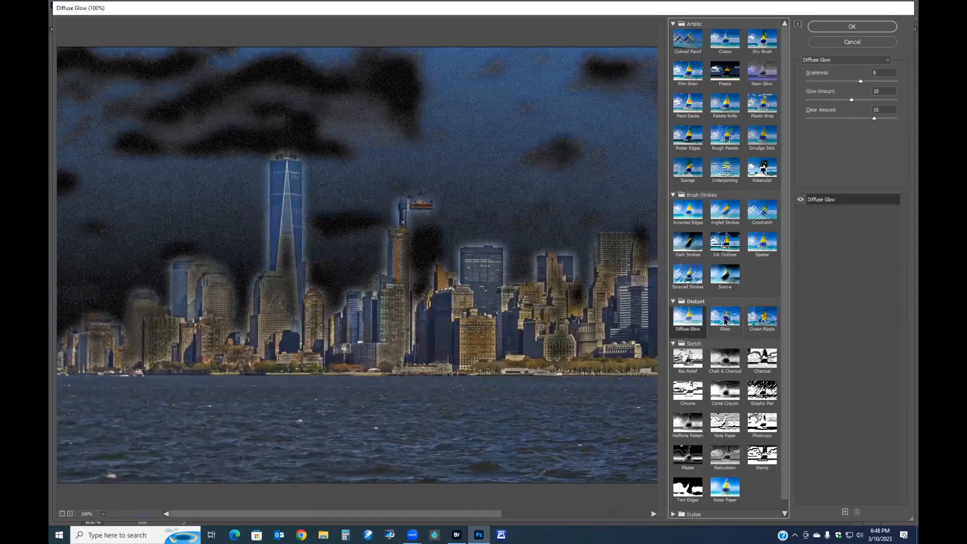
pyautogui.click(761, 320)
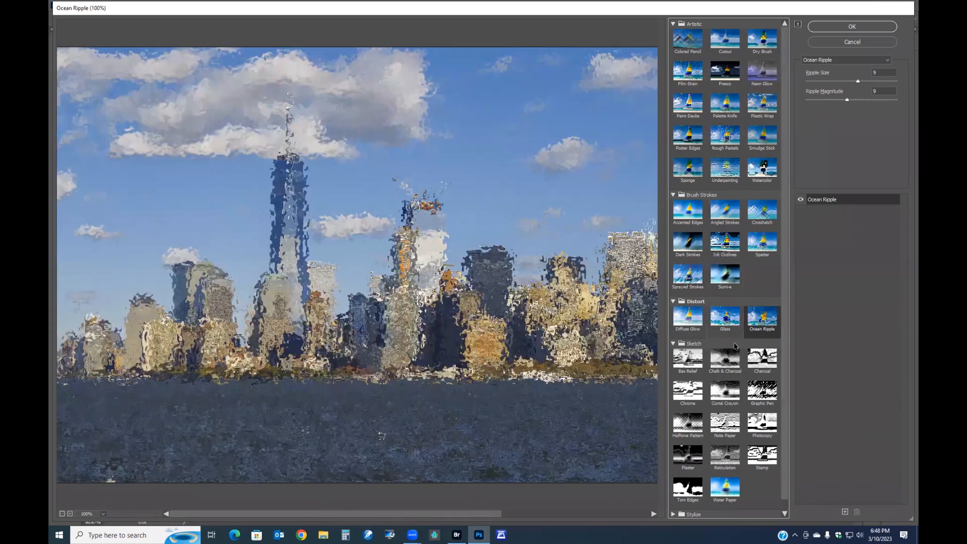
# - Preview the Sketch filters Chalk & Charcoal, Halftone Pattern, Note Paper and Plaster
pyautogui.click(726, 363)
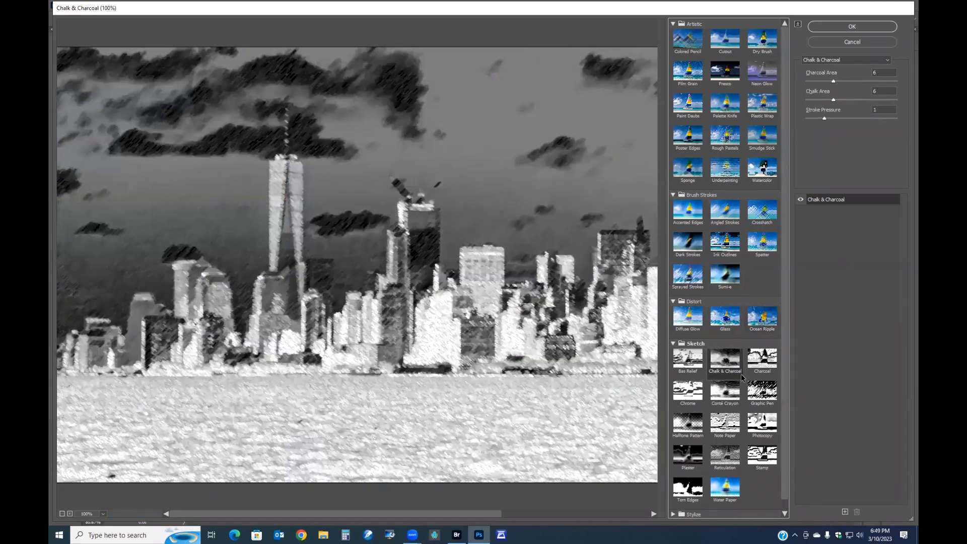
pyautogui.click(694, 427)
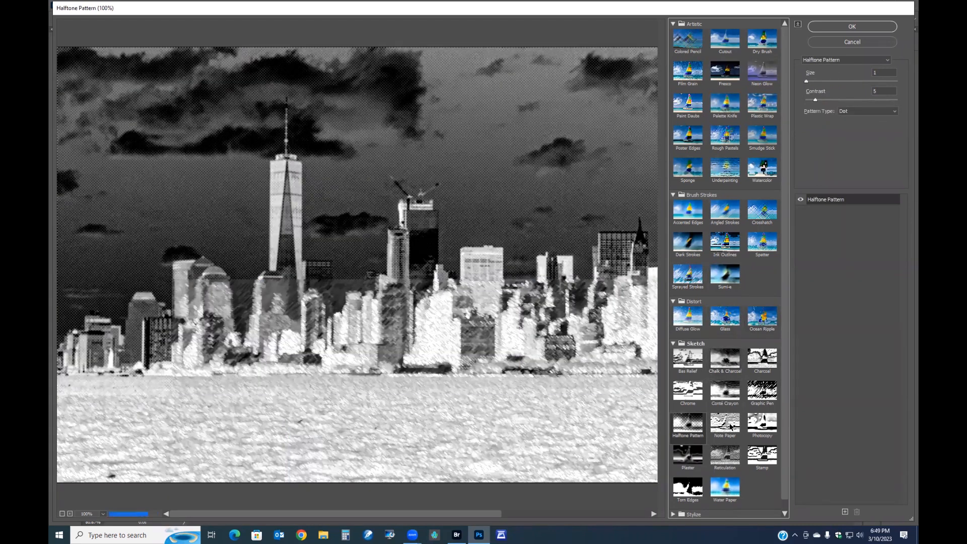
pyautogui.click(730, 425)
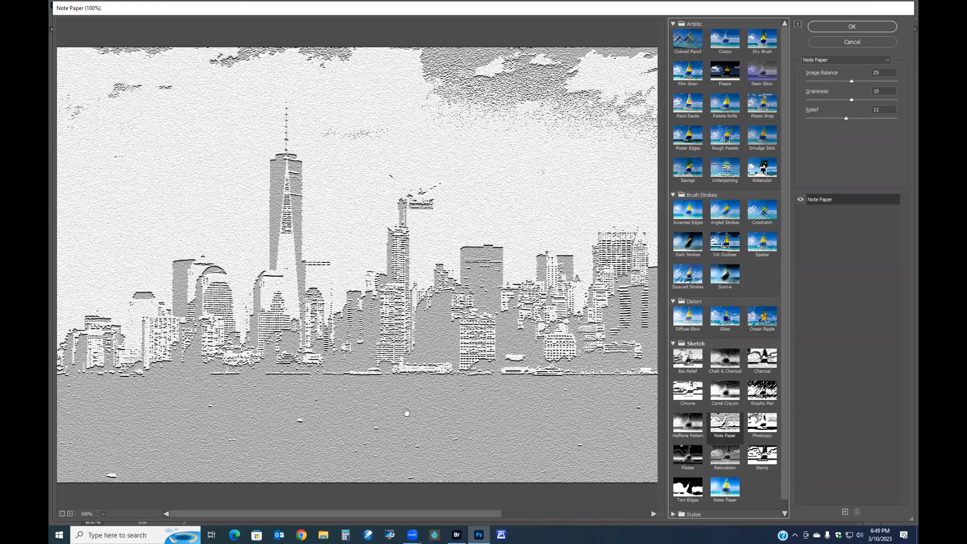
pyautogui.click(688, 455)
pyautogui.scroll(-1, 701, 151)
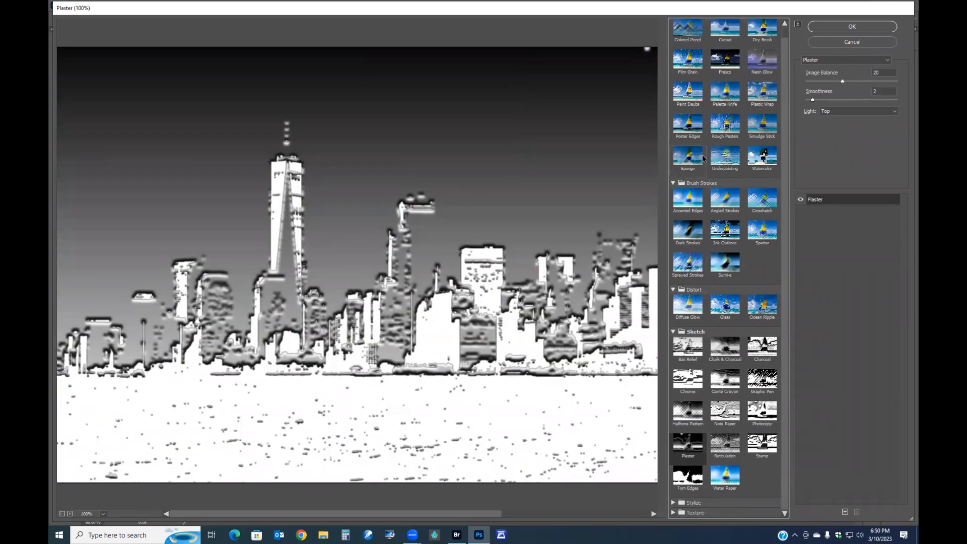
# - Expand the Stylize folder to choose Glowing Edges, then expand the Texture folder
pyautogui.click(673, 502)
pyautogui.click(686, 513)
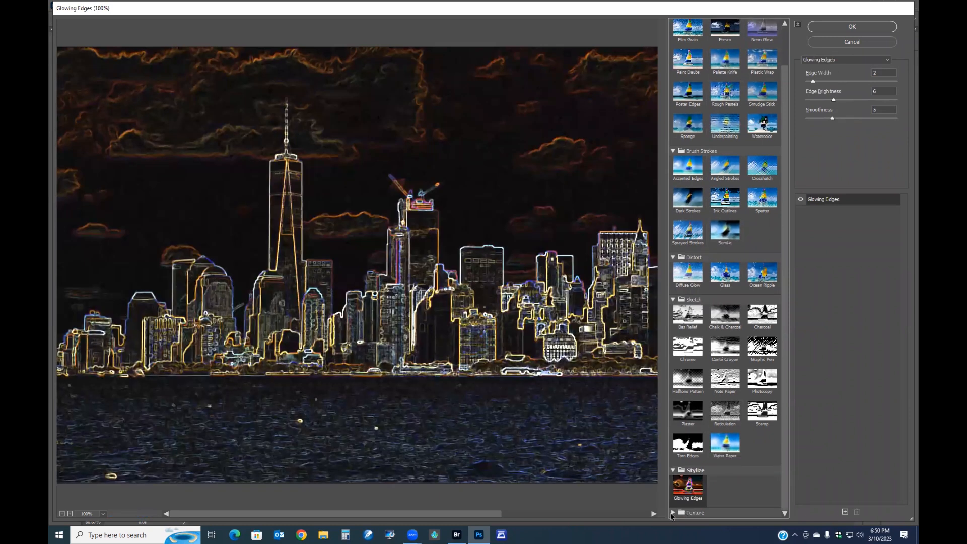
pyautogui.click(673, 512)
pyautogui.scroll(-2, 778, 483)
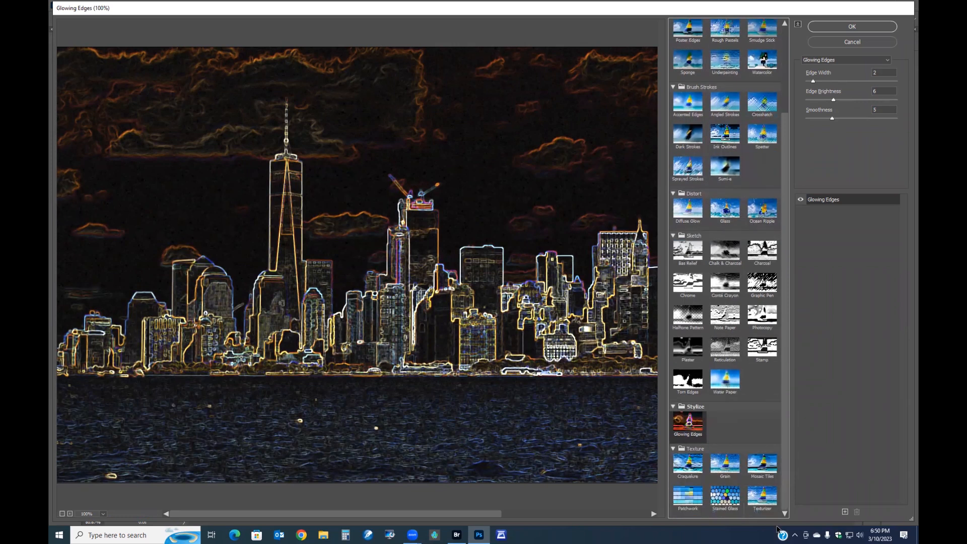
# - Preview the Texture filters Craquelure, Grain and Mosaic Tiles, raising Mosaic Tiles' tile size to 18
pyautogui.click(688, 467)
pyautogui.click(726, 469)
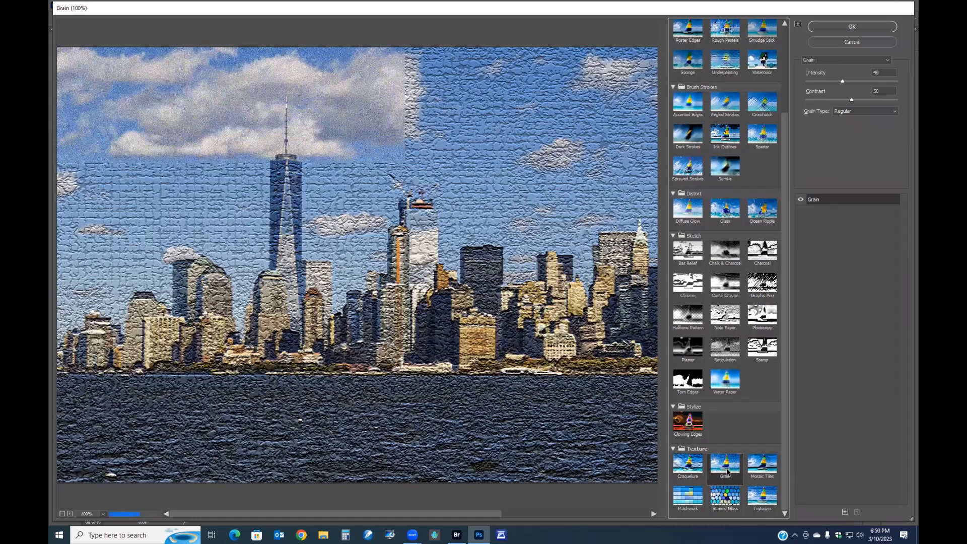
pyautogui.click(759, 467)
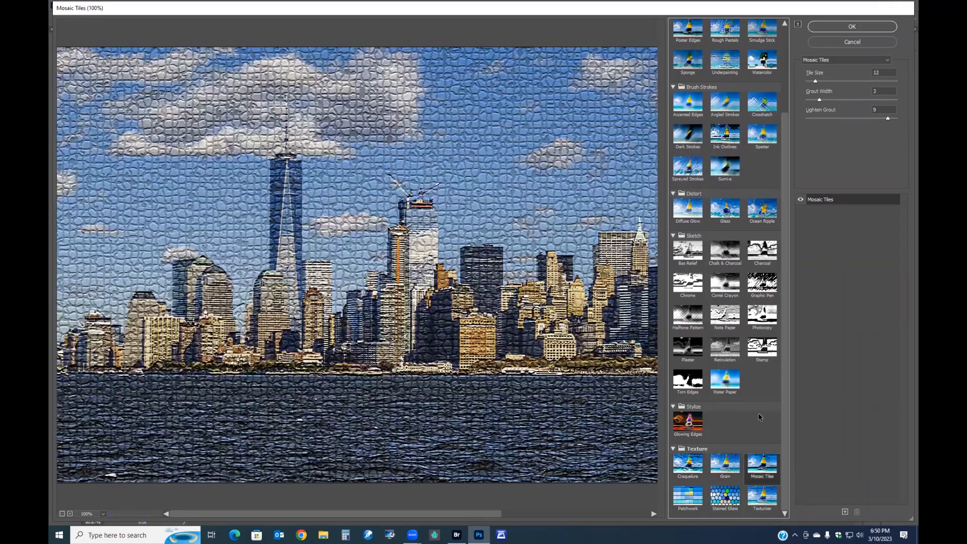
pyautogui.moveTo(816, 81)
pyautogui.mouseDown()
pyautogui.moveTo(834, 80)
pyautogui.moveTo(822, 81)
pyautogui.mouseUp()
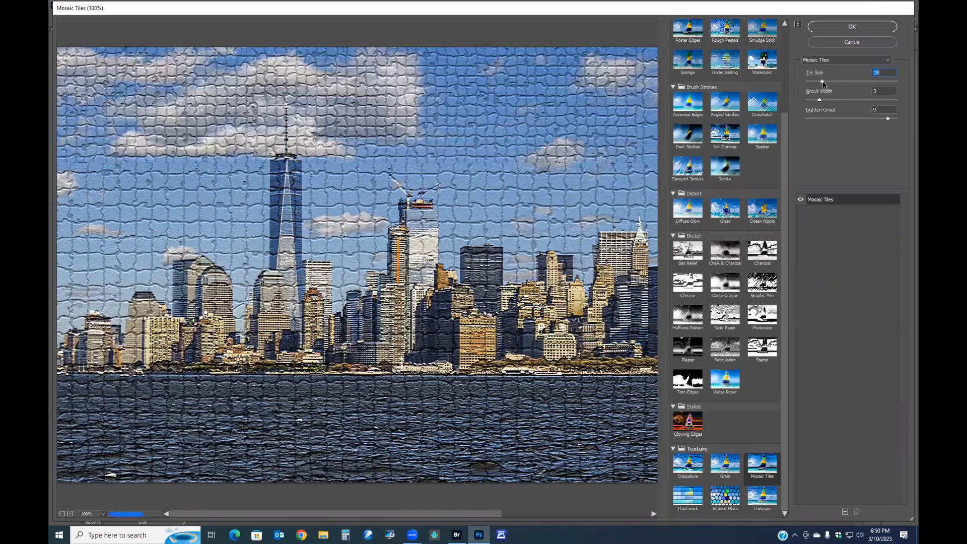
# - Preview Patchwork with a square size of 5, then the Stained Glass and Texturizer filters
pyautogui.click(688, 492)
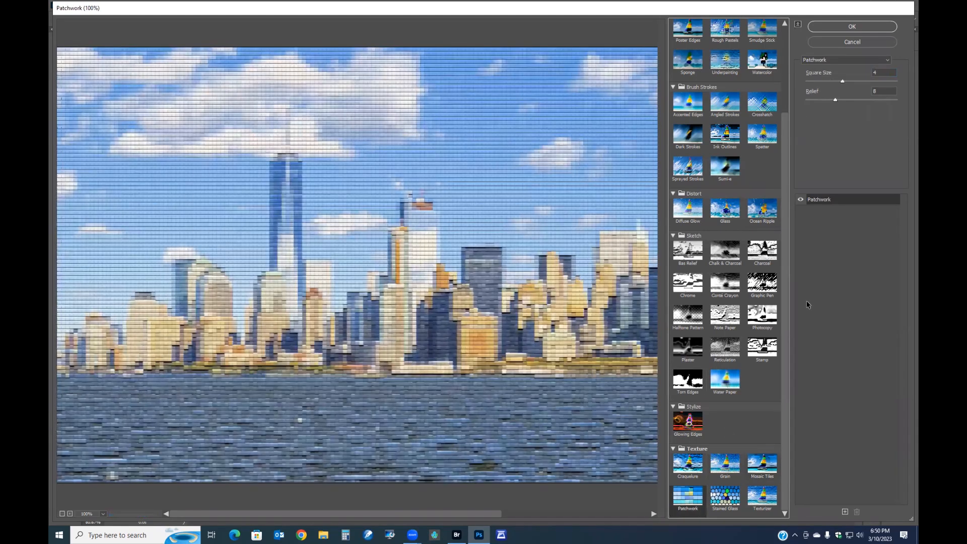
pyautogui.moveTo(841, 81); pyautogui.dragTo(847, 81)
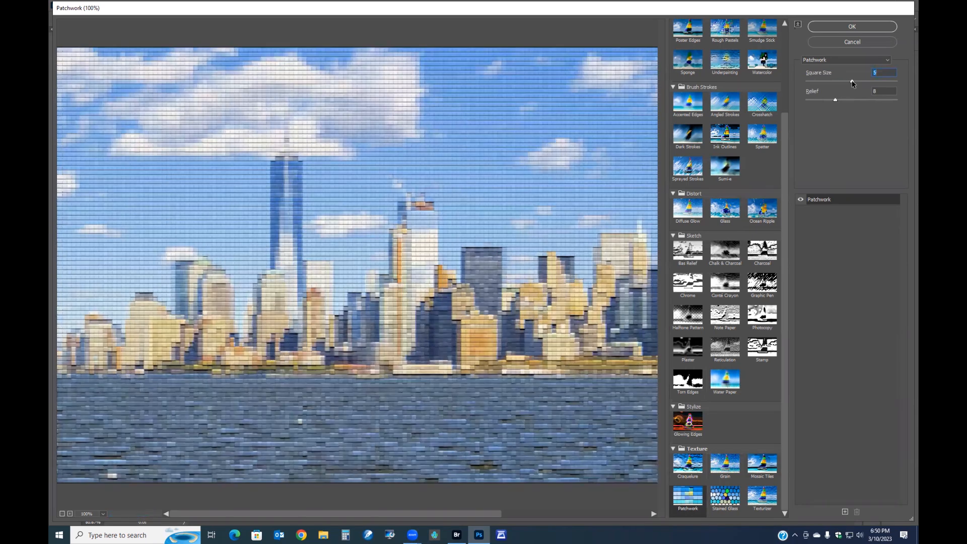
pyautogui.click(725, 496)
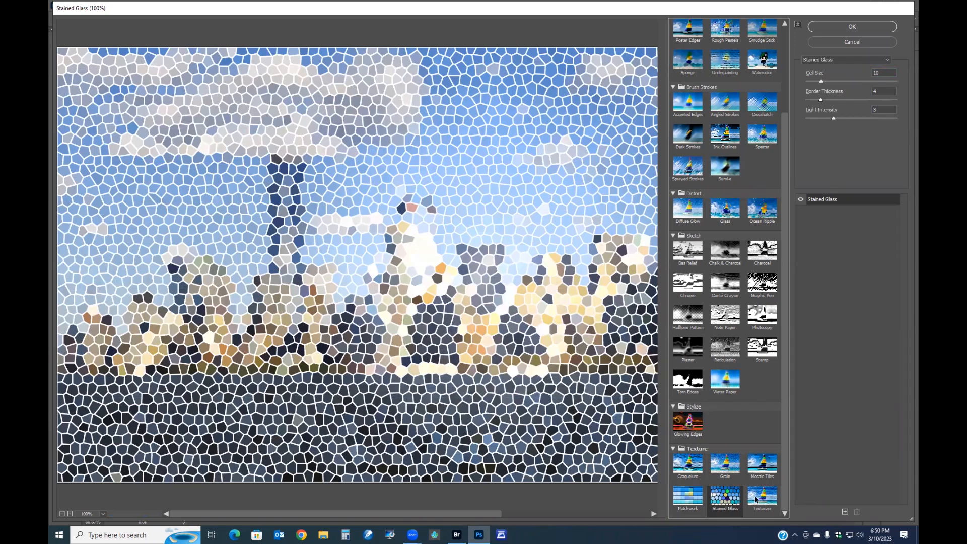
pyautogui.click(764, 499)
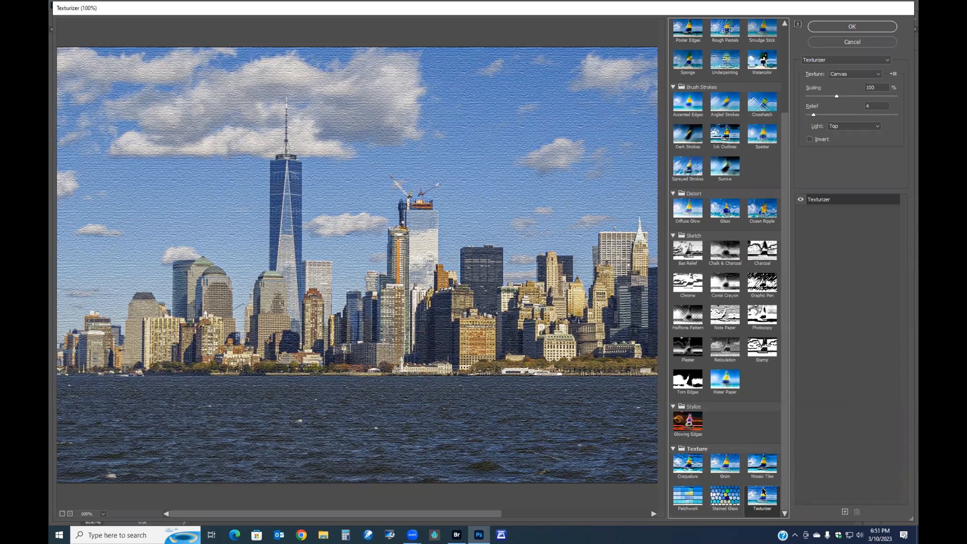
# - Toggle Texturizer's Invert option and cancel the Filter Gallery
pyautogui.click(810, 139)
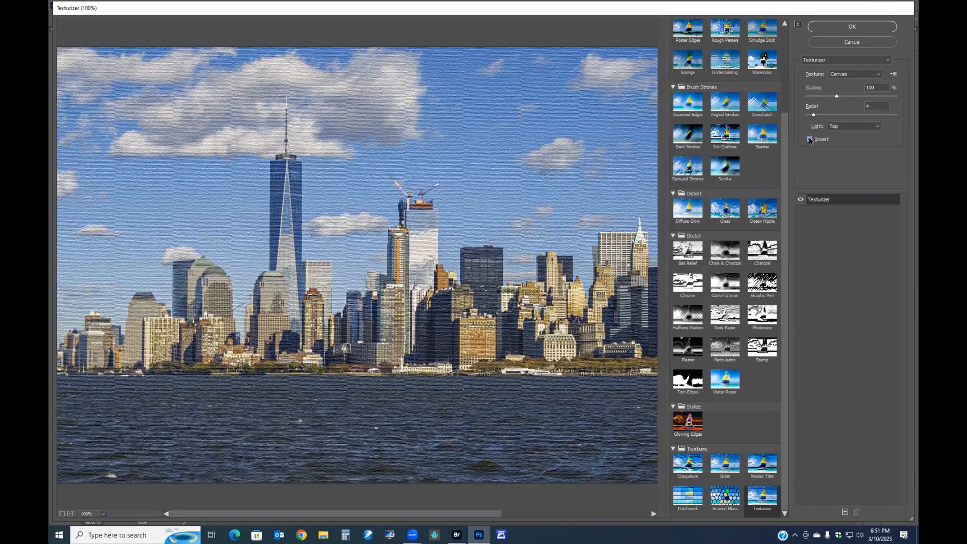
pyautogui.click(809, 140)
pyautogui.click(809, 140)
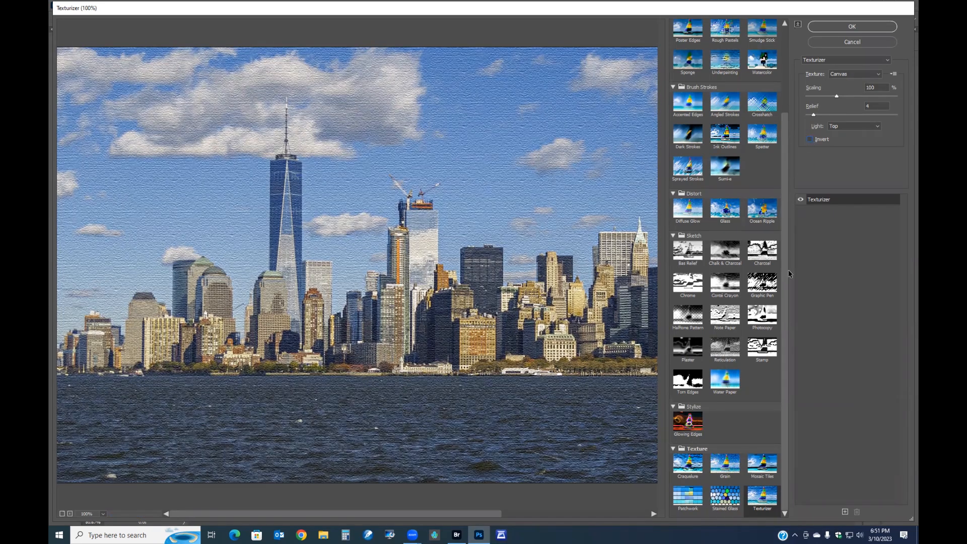
pyautogui.click(858, 42)
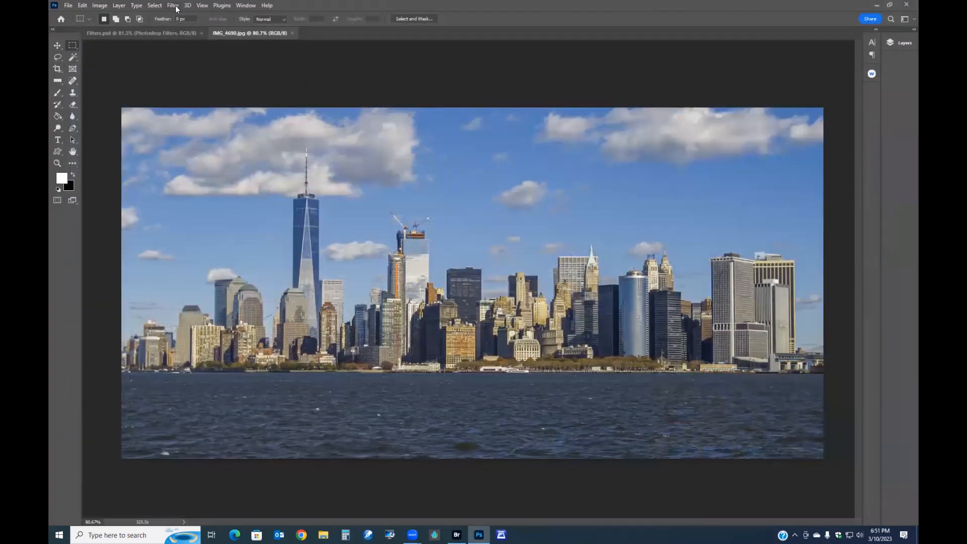
pyautogui.click(174, 6)
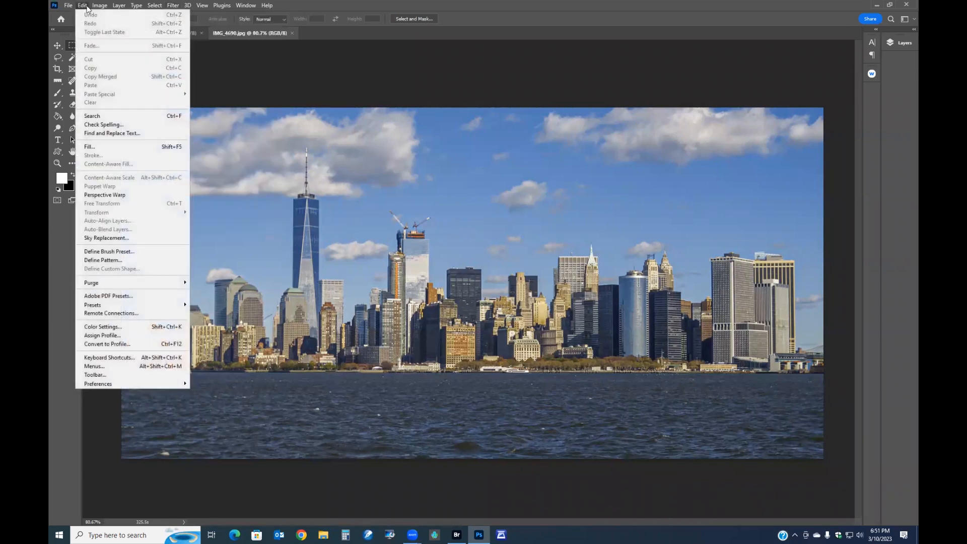
pyautogui.moveTo(100, 5)
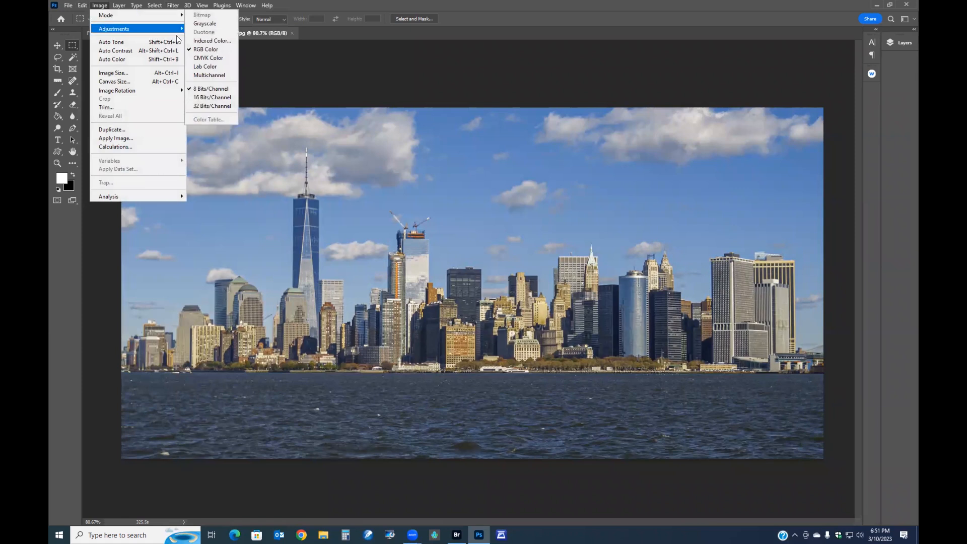
pyautogui.click(465, 65)
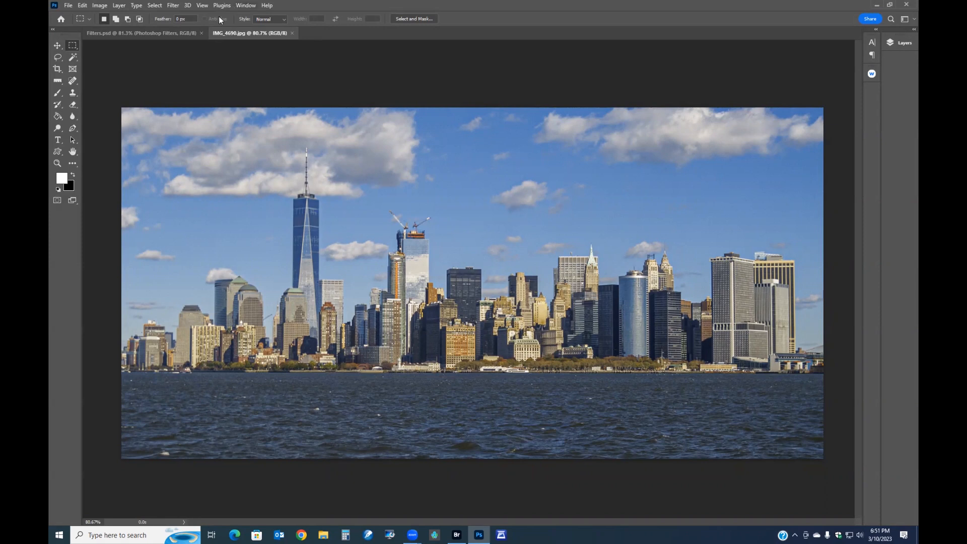
# - Open Liquify and pucker the crane atop the tower under construction with the Pucker tool
pyautogui.click(173, 6)
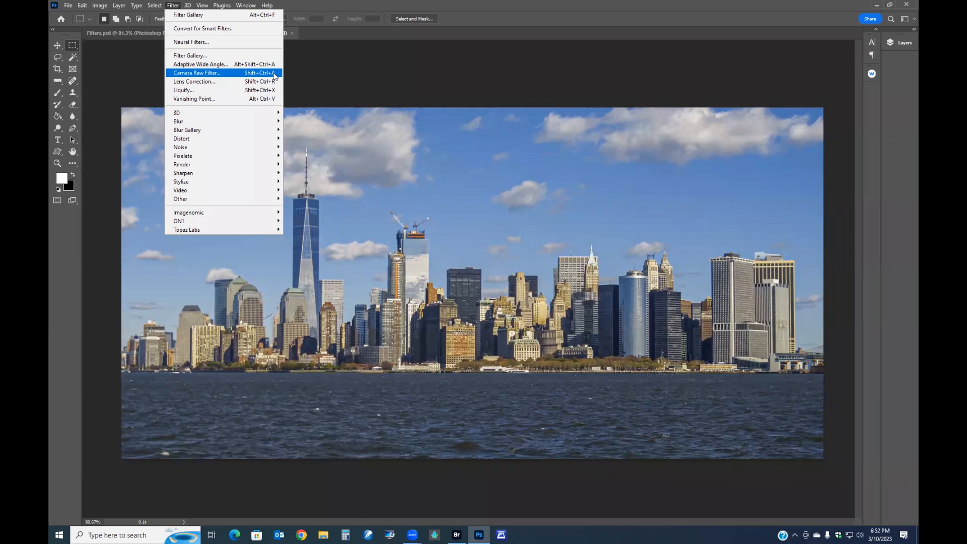
pyautogui.click(193, 93)
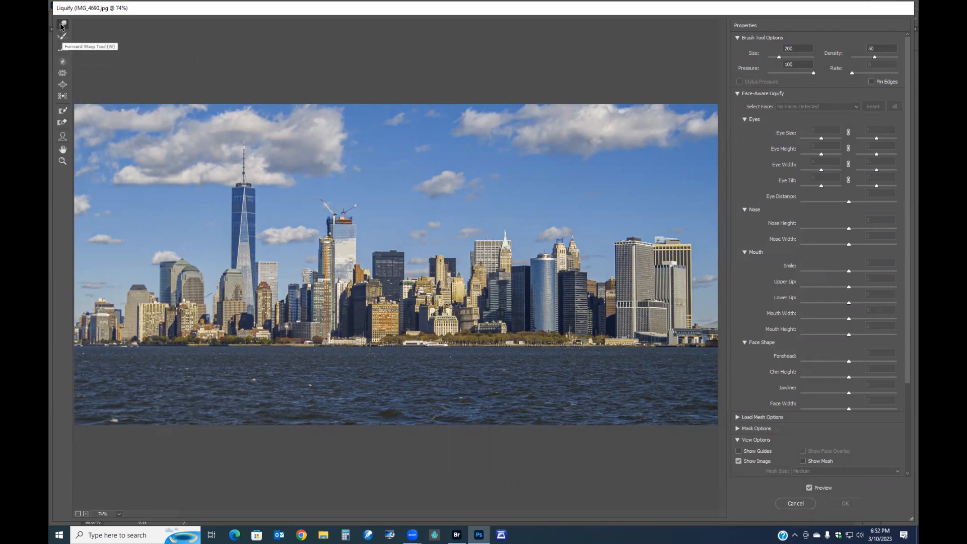
pyautogui.click(62, 73)
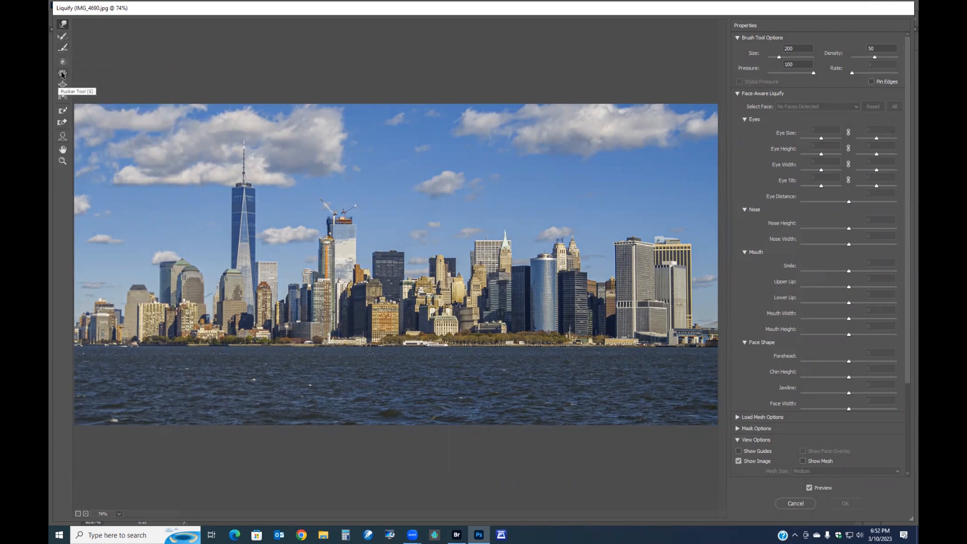
pyautogui.scroll(10, 294, 121)
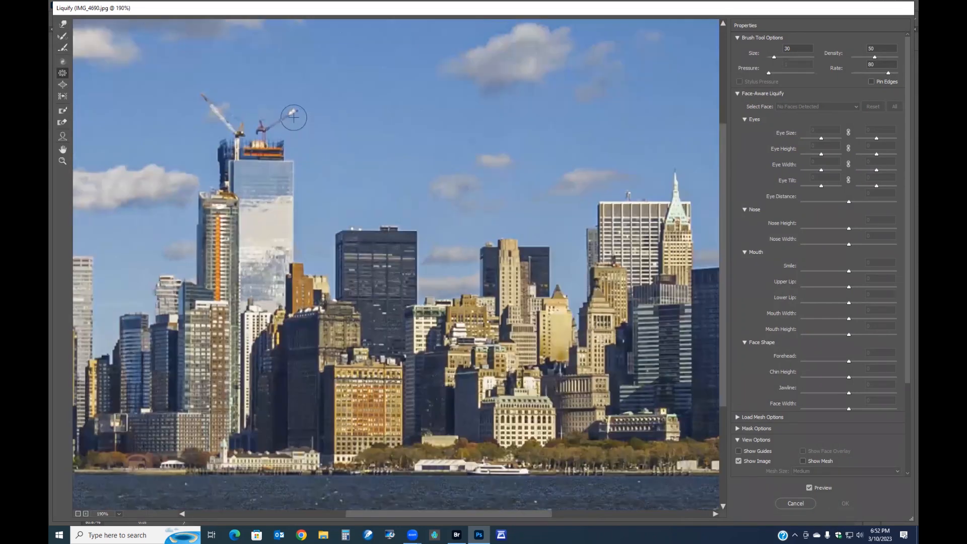
pyautogui.moveTo(293, 113)
pyautogui.mouseDown()
pyautogui.moveTo(233, 122)
pyautogui.moveTo(202, 93)
pyautogui.moveTo(237, 129)
pyautogui.mouseUp()
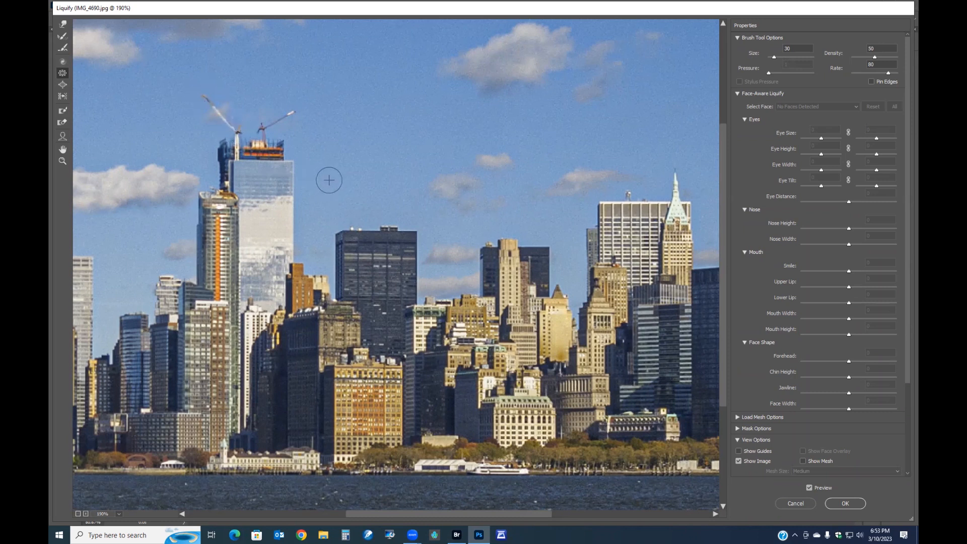
# - Enlarge the brush to 150 and pucker the top of the dark tower in the centre
pyautogui.press(']')
pyautogui.press(']')
pyautogui.press(']')
pyautogui.press(']')
pyautogui.press(']')
pyautogui.press(']')
pyautogui.press(']')
pyautogui.press(']')
pyautogui.press(']')
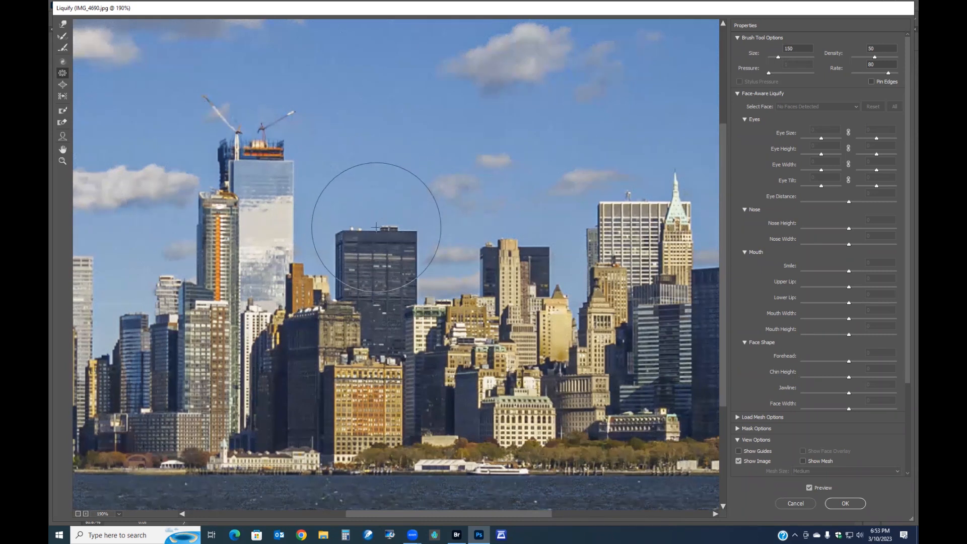
pyautogui.moveTo(377, 235)
pyautogui.mouseDown()
pyautogui.moveTo(376, 273)
pyautogui.moveTo(377, 234)
pyautogui.mouseUp()
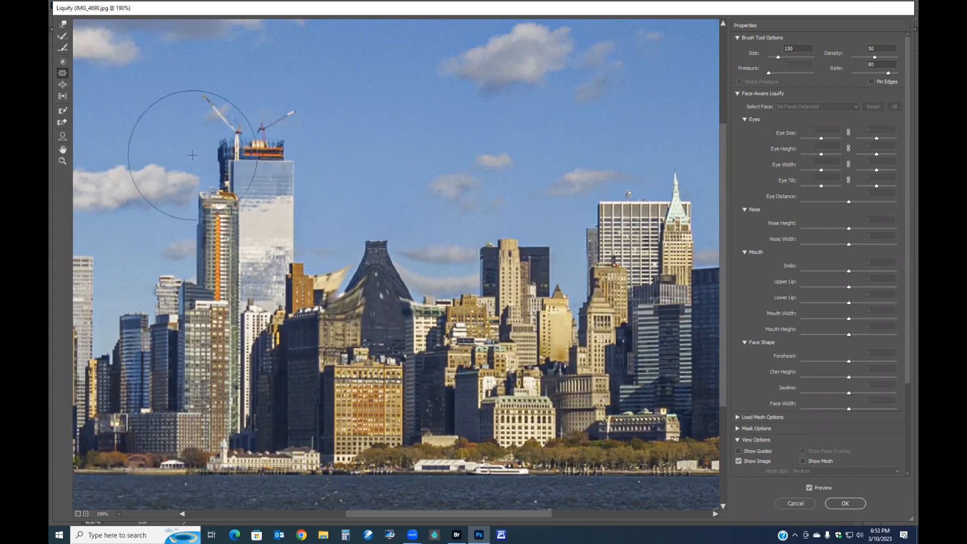
# - Switch to the Bloat tool with a brush size of about 175 and bloat the tan tower to the right
pyautogui.press('b')
pyautogui.press(']')
pyautogui.press(']')
pyautogui.press(']')
pyautogui.press(']')
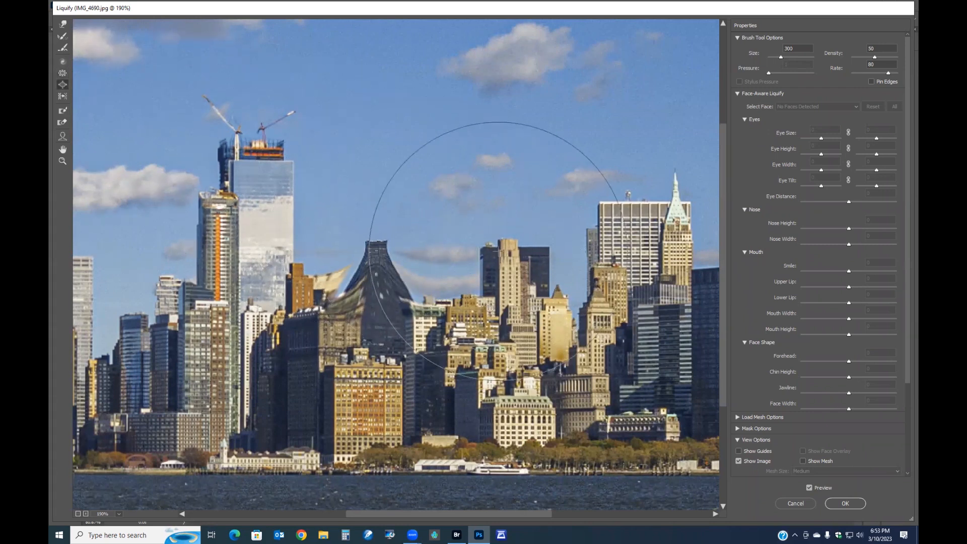
pyautogui.press('[')
pyautogui.press('[')
pyautogui.press('[')
pyautogui.press('[')
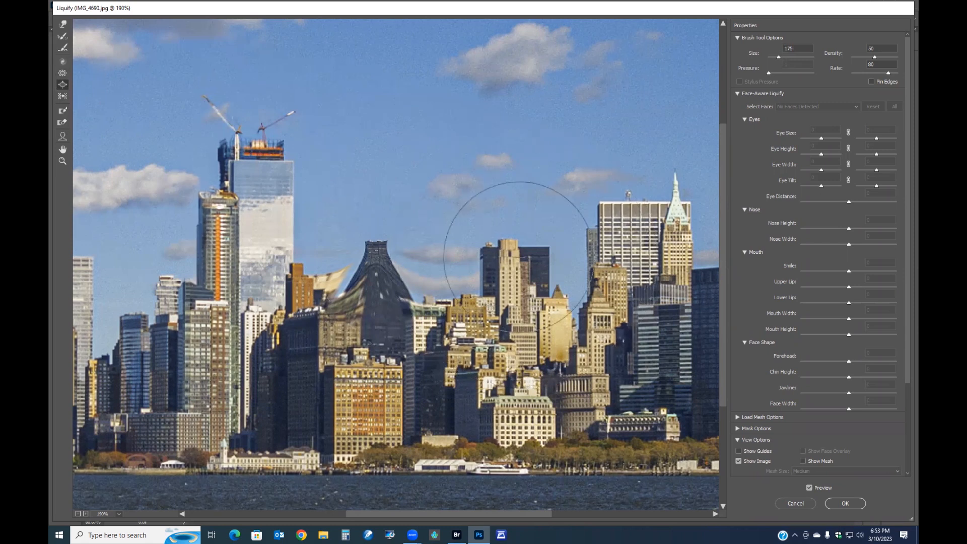
pyautogui.moveTo(515, 260); pyautogui.dragTo(511, 253)
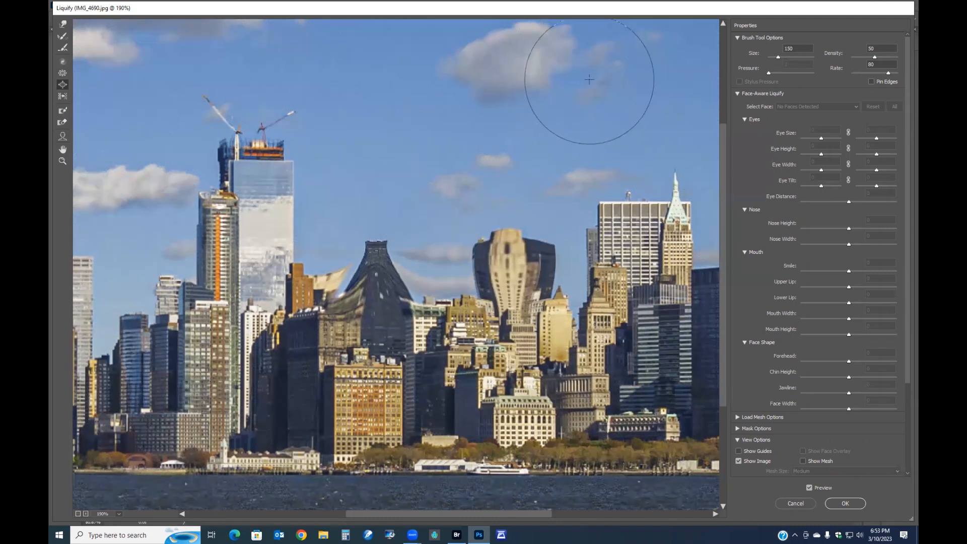
# - Undo a bloat stroke on the tall spire tower and bloat the brown building near the waterfront instead
pyautogui.hotkey('ctrl', '-')
pyautogui.hotkey('ctrl', '0')
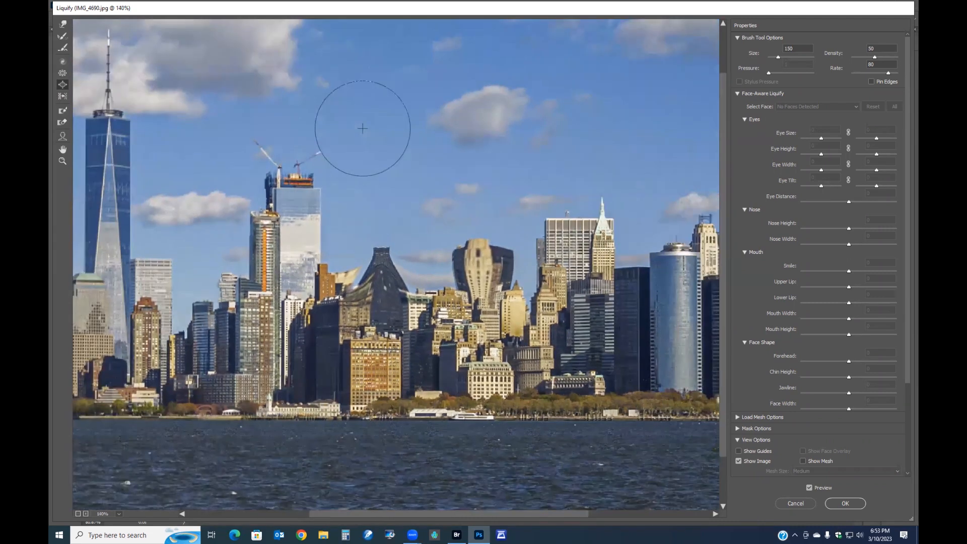
pyautogui.moveTo(104, 306); pyautogui.dragTo(105, 336)
pyautogui.hotkey('ctrl', 'z')
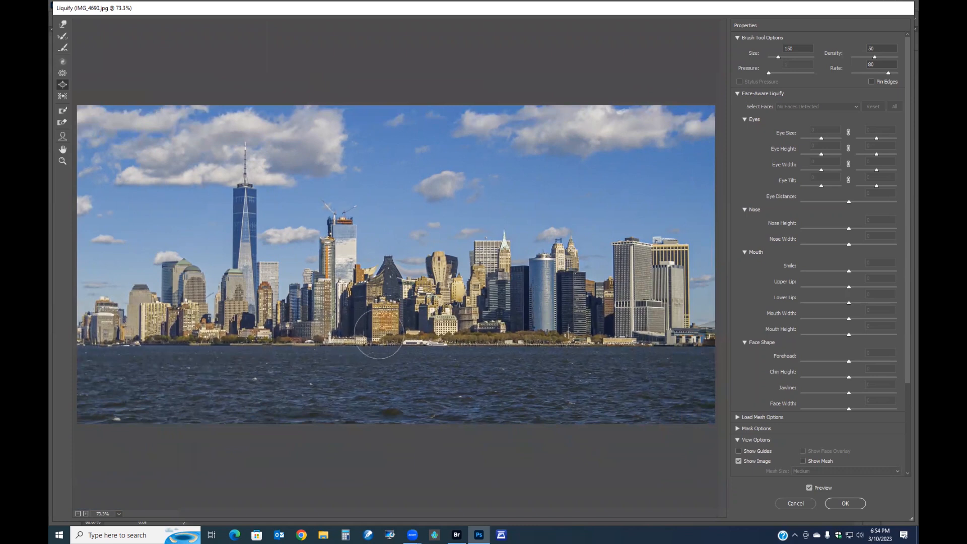
pyautogui.moveTo(384, 317); pyautogui.dragTo(384, 308)
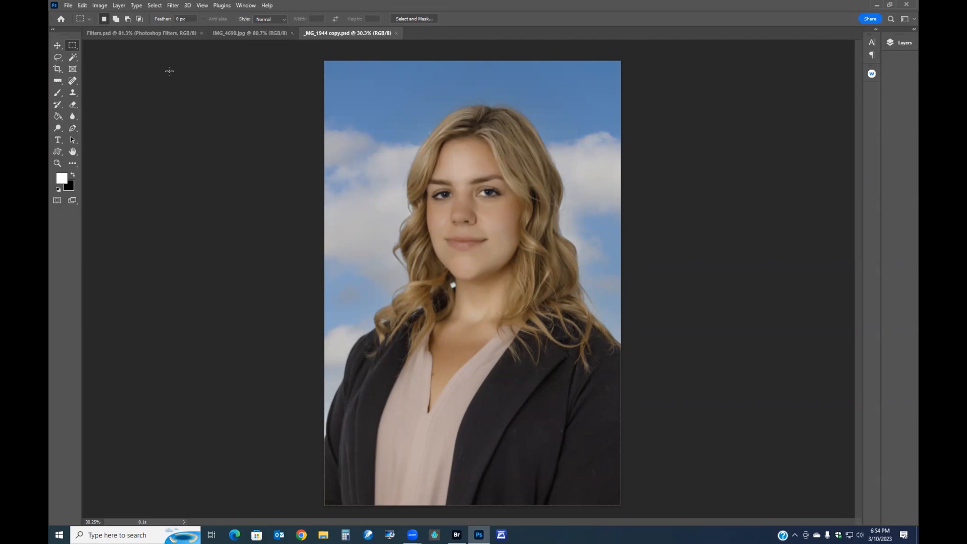
# - Open Liquify on the portrait and link the left and right eye settings
pyautogui.click(172, 6)
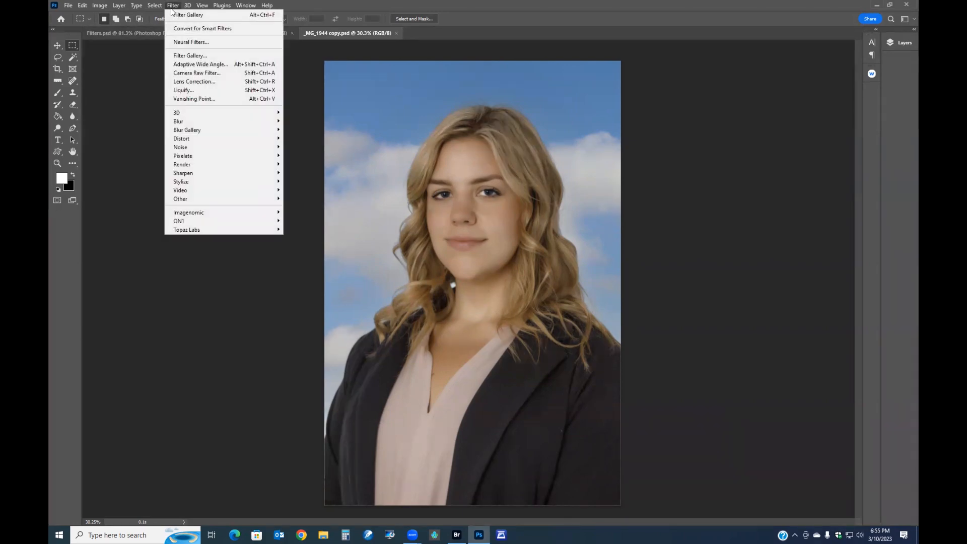
pyautogui.click(191, 92)
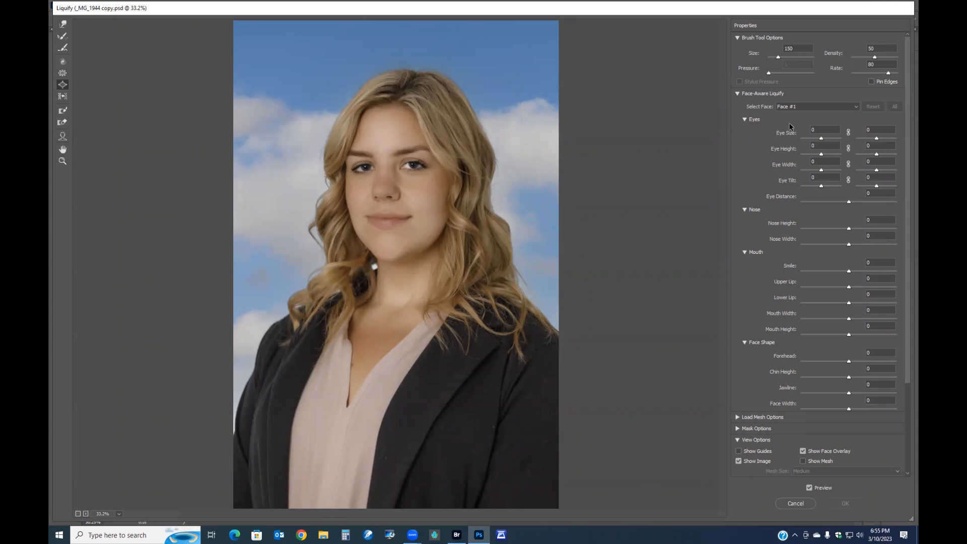
pyautogui.click(824, 135)
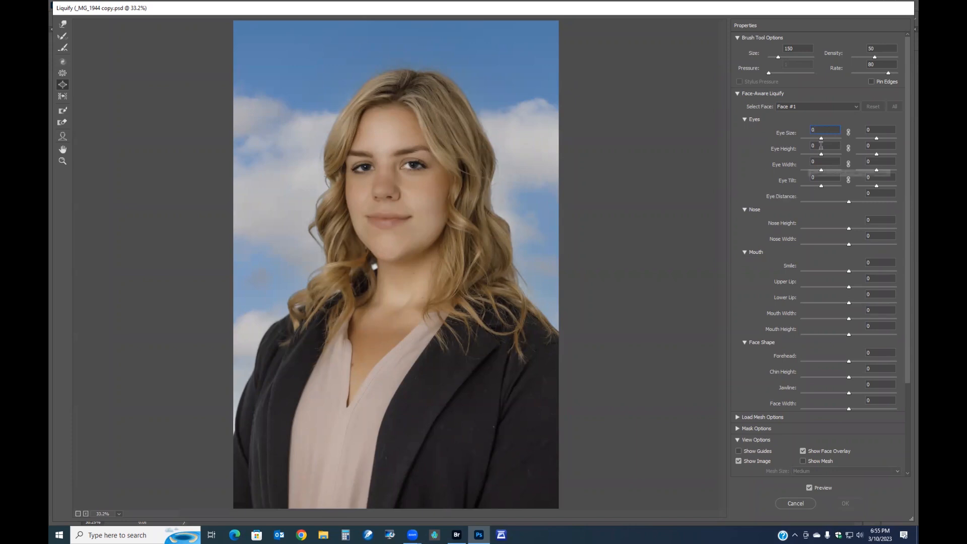
pyautogui.click(848, 131)
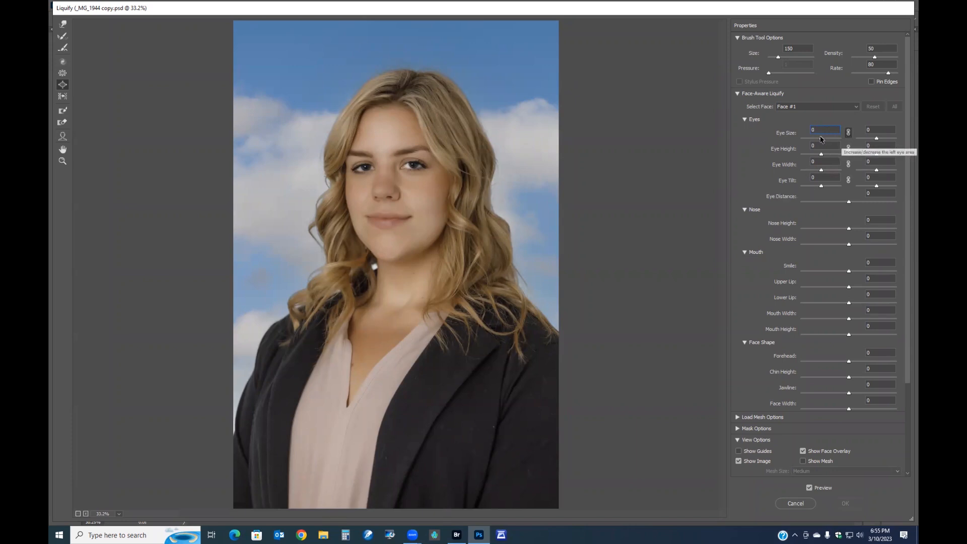
# - Try an eye size of -100 before resetting it to 0, then set eye width to 24
pyautogui.moveTo(822, 139); pyautogui.dragTo(797, 136)
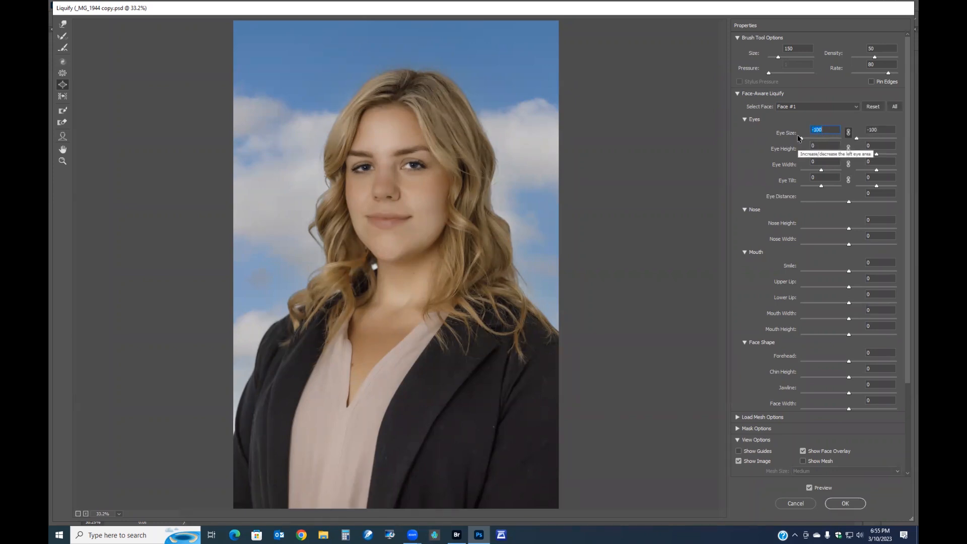
pyautogui.moveTo(810, 136)
pyautogui.mouseDown()
pyautogui.moveTo(840, 139)
pyautogui.moveTo(820, 138)
pyautogui.mouseUp()
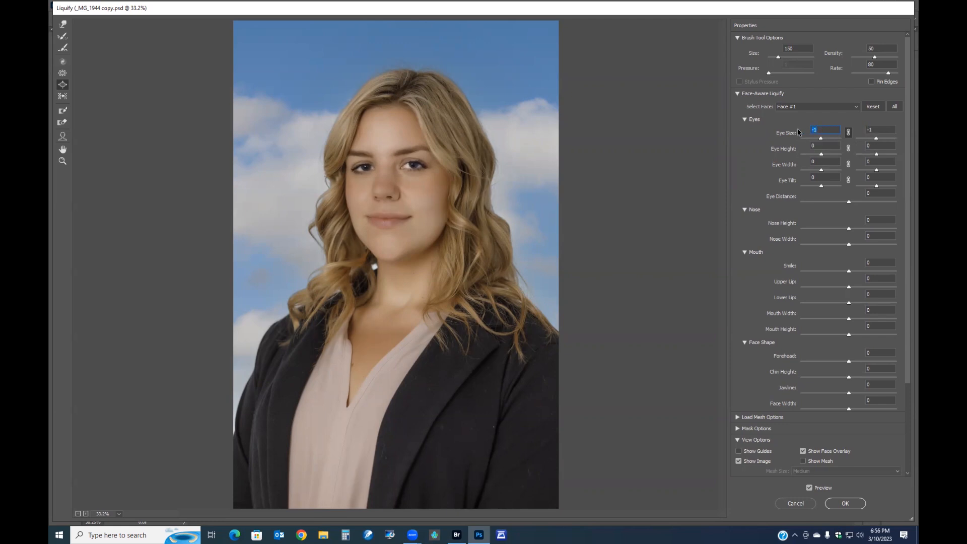
pyautogui.write('0')
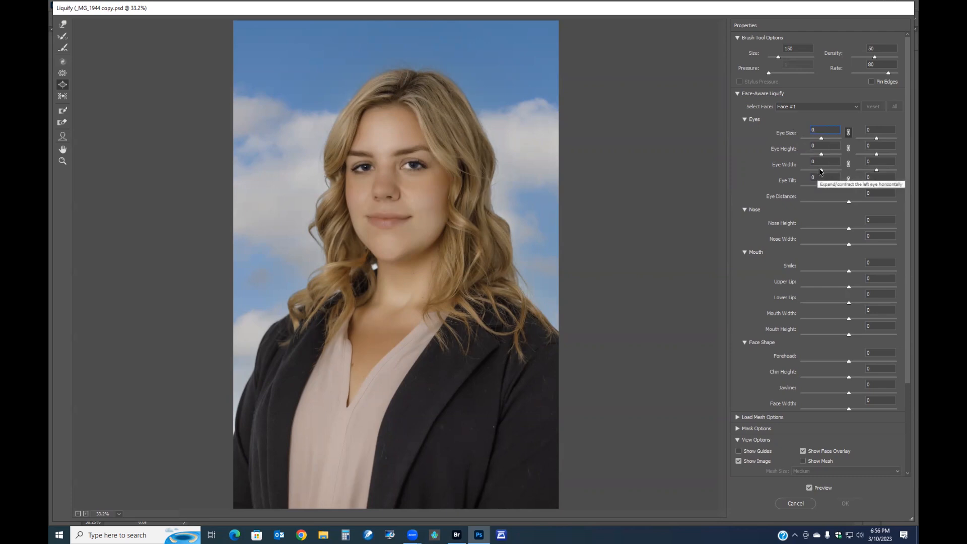
pyautogui.moveTo(820, 172)
pyautogui.mouseDown()
pyautogui.moveTo(836, 171)
pyautogui.moveTo(826, 170)
pyautogui.mouseUp()
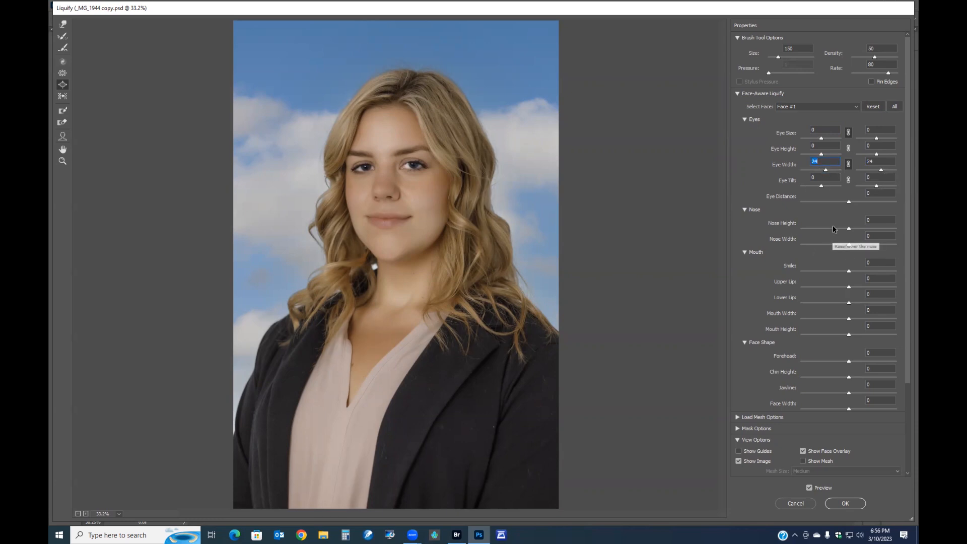
# - Set the nose width to -44 and the smile to -100
pyautogui.click(848, 244)
pyautogui.moveTo(850, 246); pyautogui.dragTo(826, 246)
pyautogui.moveTo(848, 271); pyautogui.dragTo(800, 274)
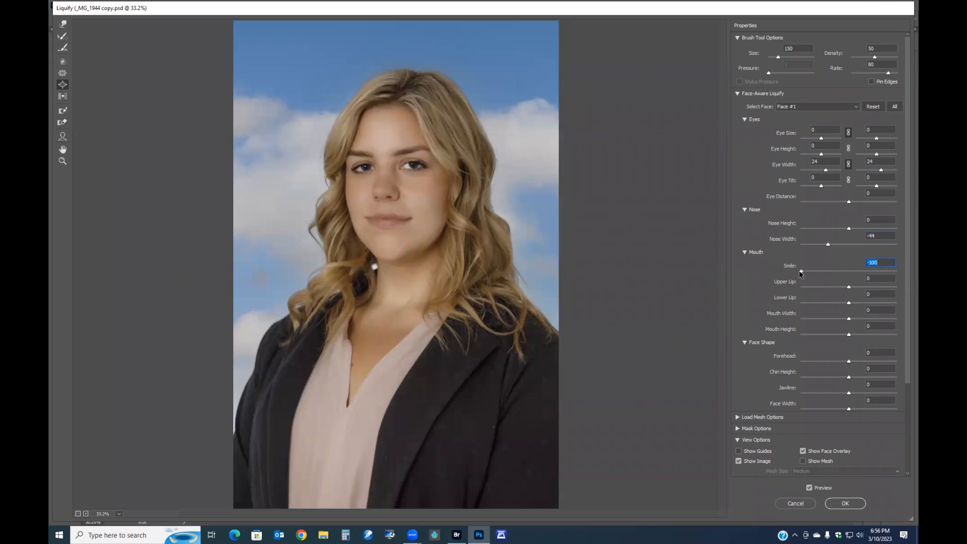
# - Set the smile to 4, then reshape the face with forehead 6, jawline -29 and face width -19
pyautogui.write('4')
pyautogui.click(849, 362)
pyautogui.moveTo(850, 362); pyautogui.dragTo(839, 410)
pyautogui.click(849, 409)
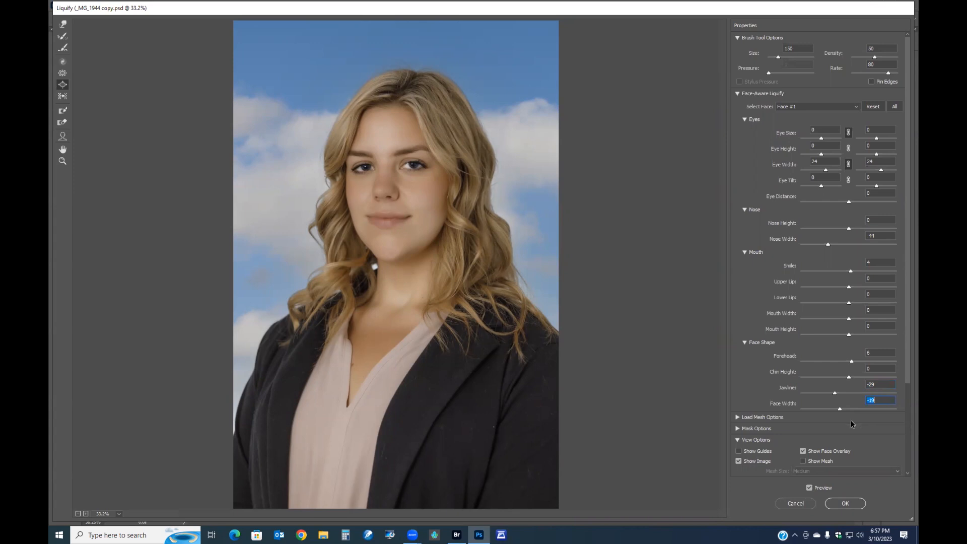
# - Set the left eye size to 8 and the right eye size to -17
pyautogui.moveTo(905, 331)
pyautogui.mouseDown()
pyautogui.moveTo(904, 405)
pyautogui.moveTo(904, 281)
pyautogui.mouseUp()
pyautogui.moveTo(821, 138); pyautogui.dragTo(823, 140)
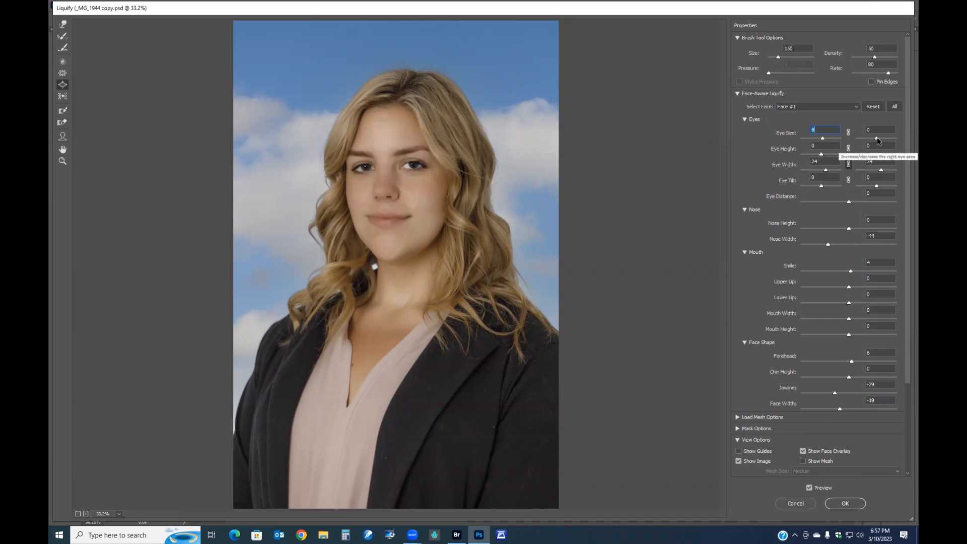
pyautogui.moveTo(877, 141); pyautogui.dragTo(872, 140)
# - Toggle the preview to compare the reshaped face with the original
pyautogui.click(809, 488)
pyautogui.click(809, 488)
pyautogui.click(809, 488)
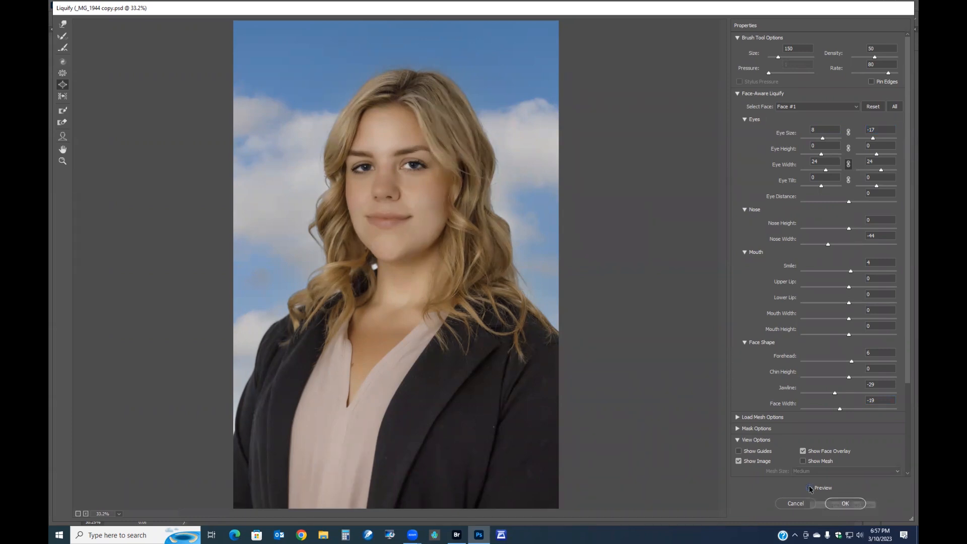
pyautogui.click(809, 487)
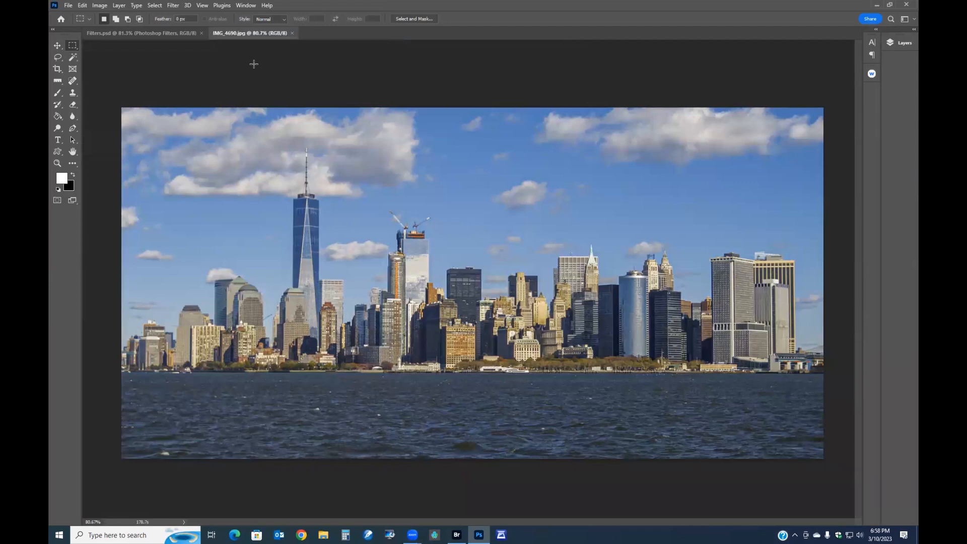
pyautogui.click(176, 7)
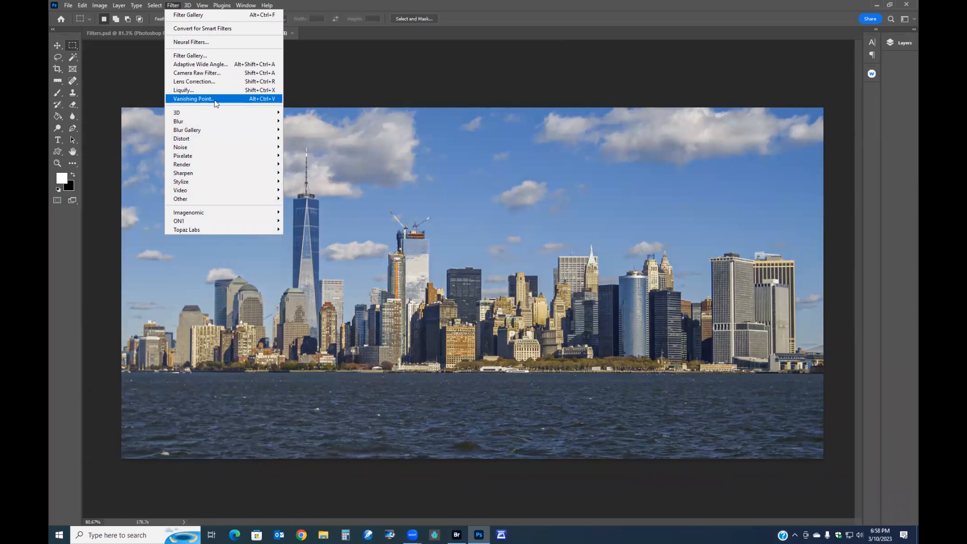
pyautogui.moveTo(192, 115)
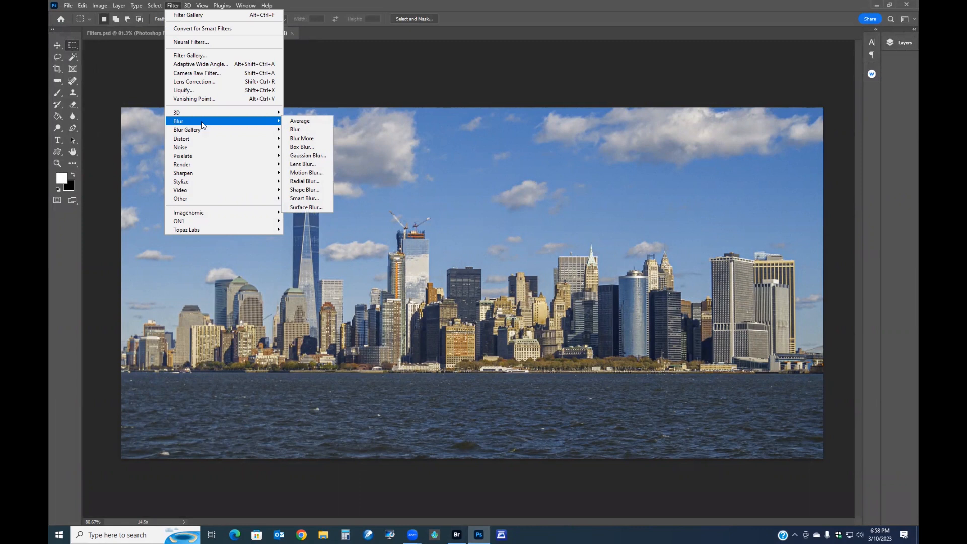
pyautogui.click(364, 81)
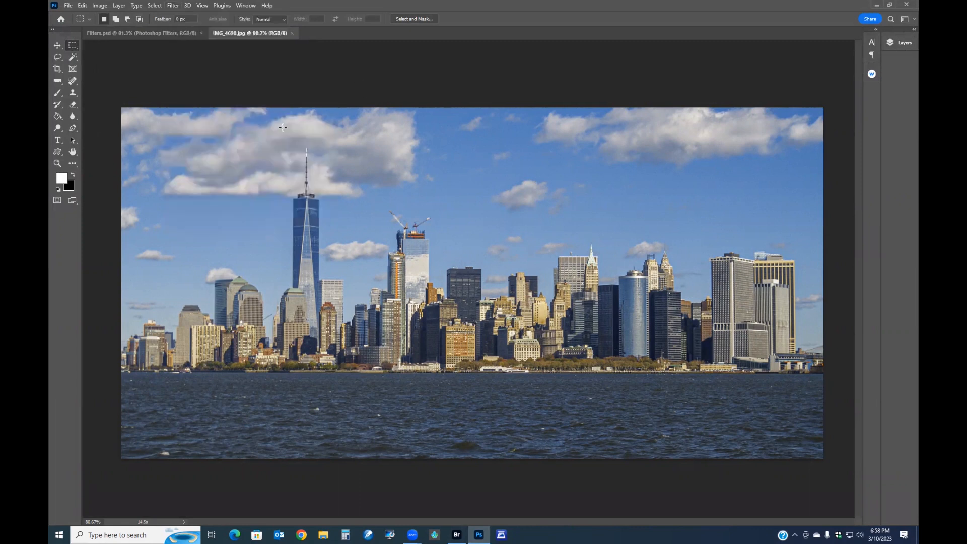
# - Open the Layers panel and duplicate the skyline's background layer
pyautogui.click(901, 42)
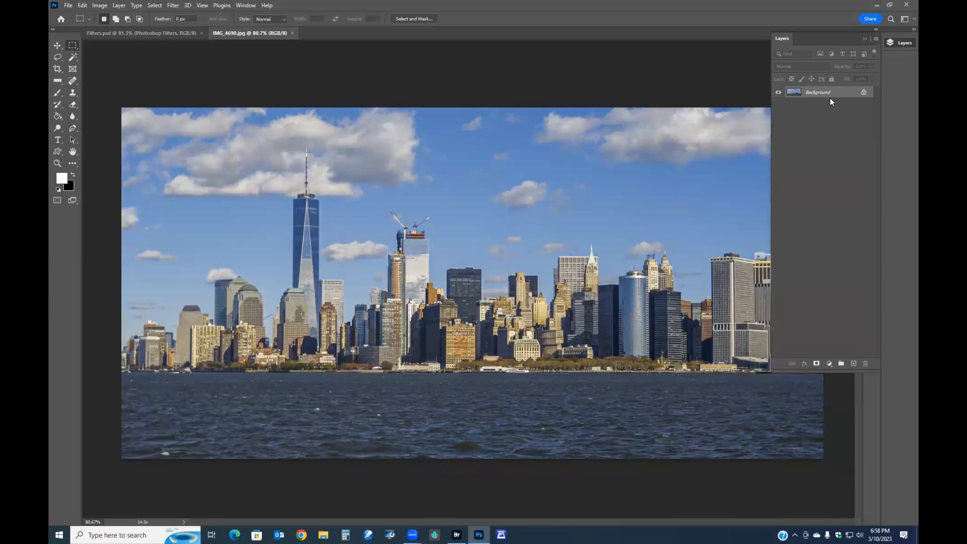
pyautogui.hotkey('ctrl', 'j')
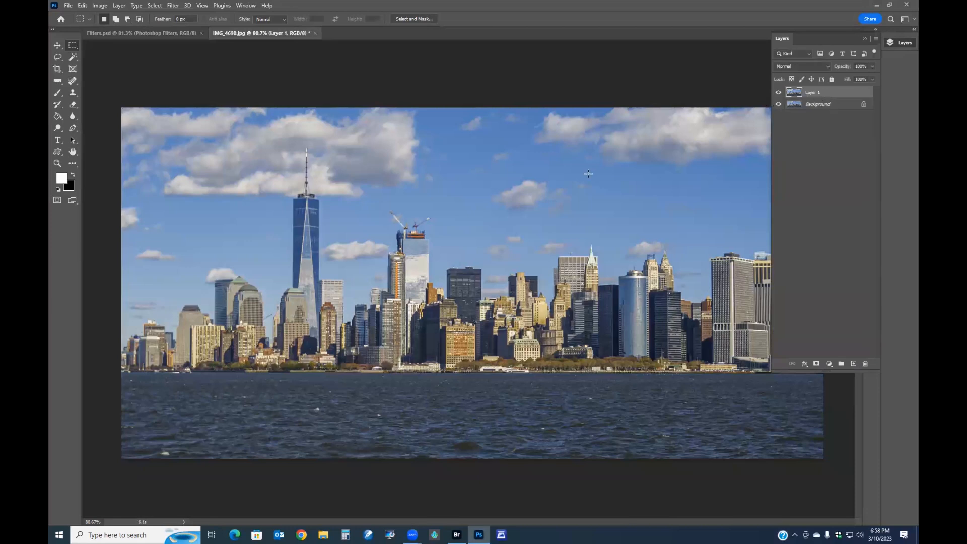
# - Apply a Gaussian Blur with a radius of 5.6 pixels to the duplicated layer
pyautogui.scroll(4, 587, 169)
pyautogui.scroll(-3, 587, 169)
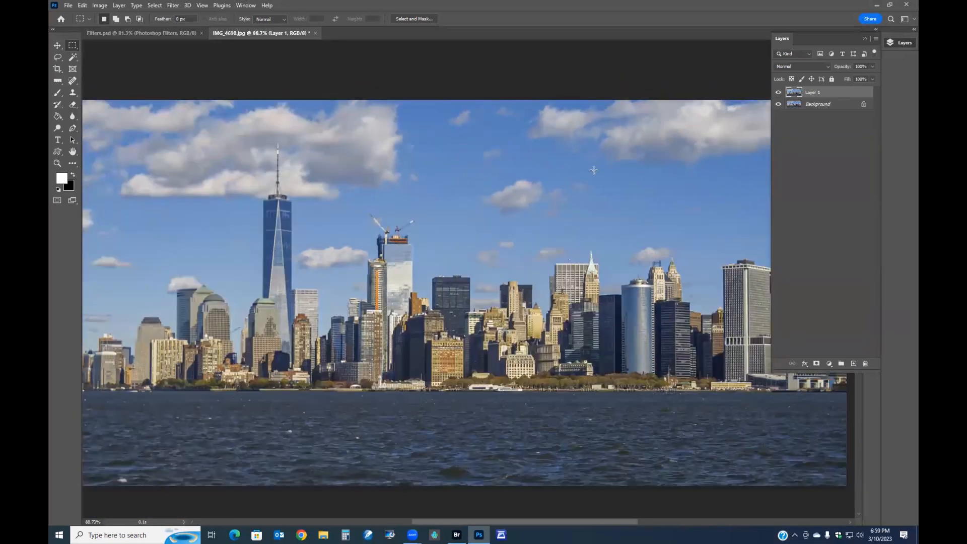
pyautogui.click(179, 6)
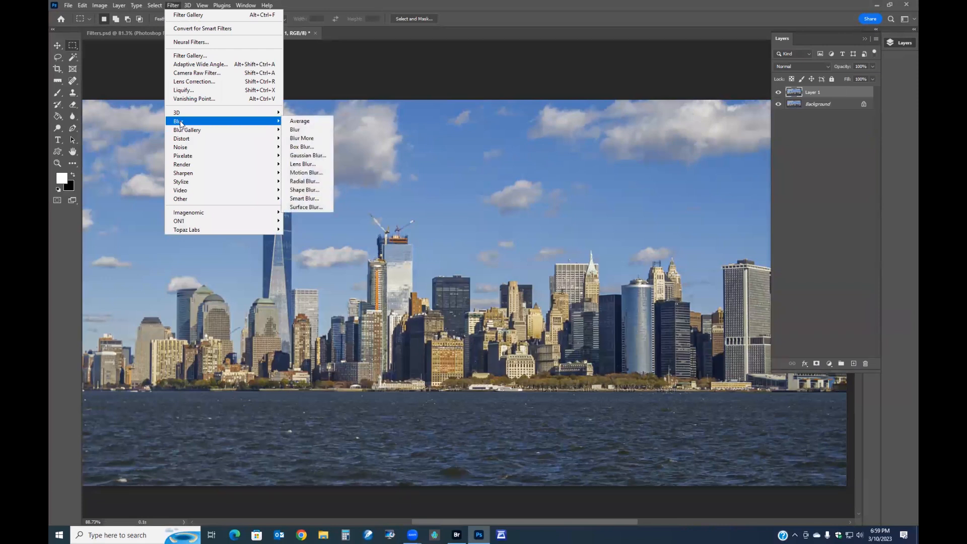
pyautogui.click(318, 157)
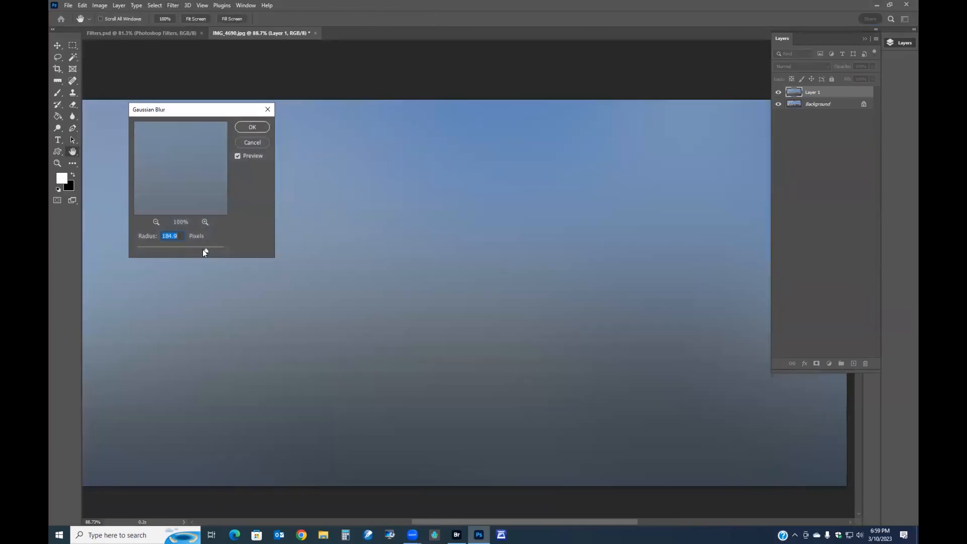
pyautogui.moveTo(146, 246); pyautogui.dragTo(162, 249)
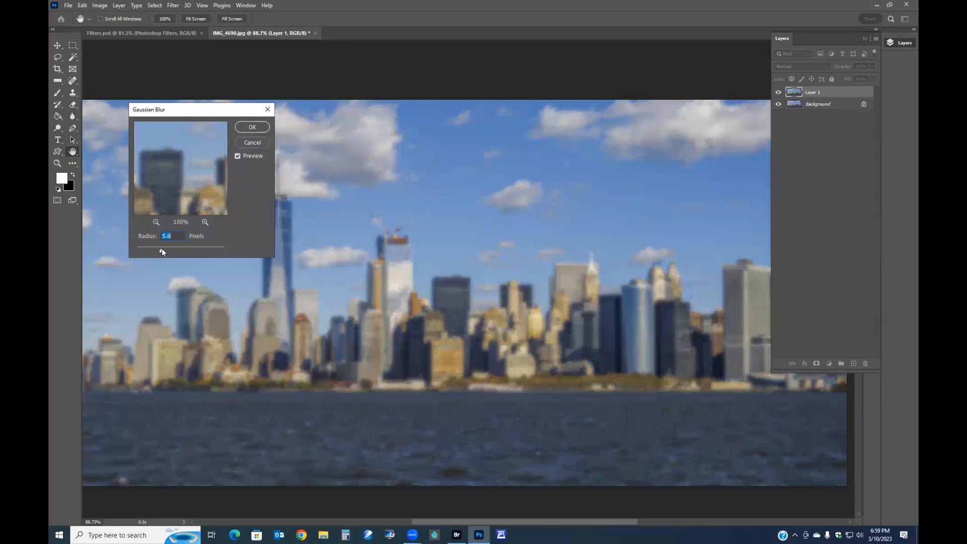
pyautogui.click(250, 128)
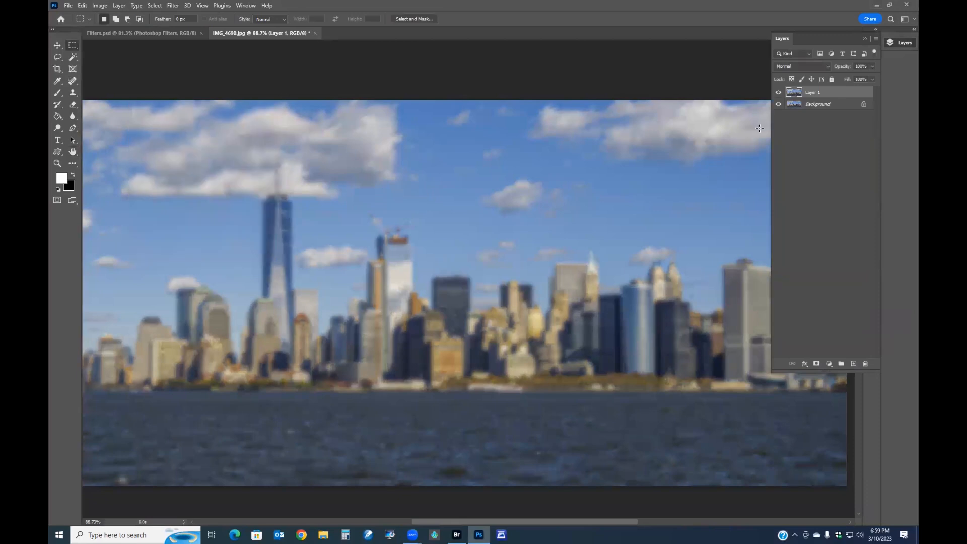
# - Toggle the blurred layer's visibility to compare, then lower its opacity to 55%
pyautogui.click(778, 93)
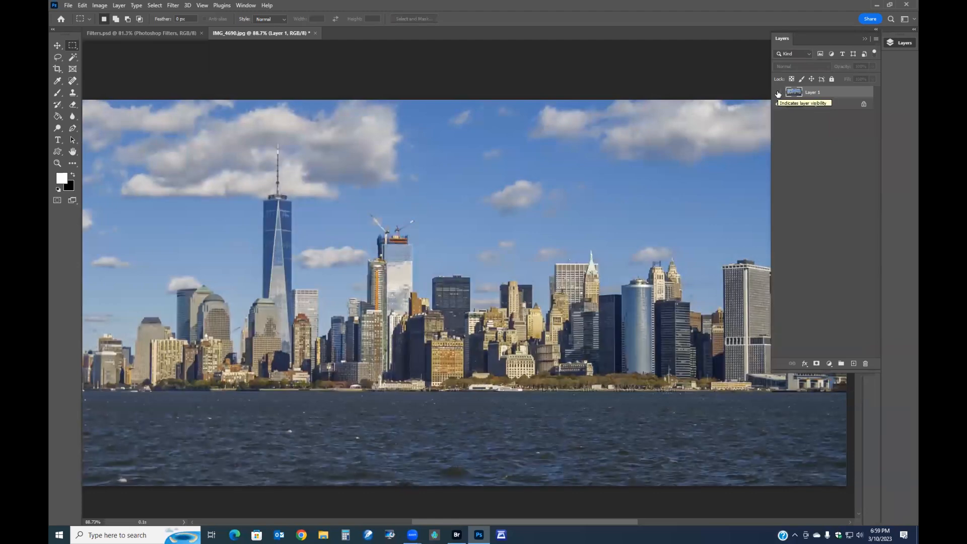
pyautogui.click(778, 92)
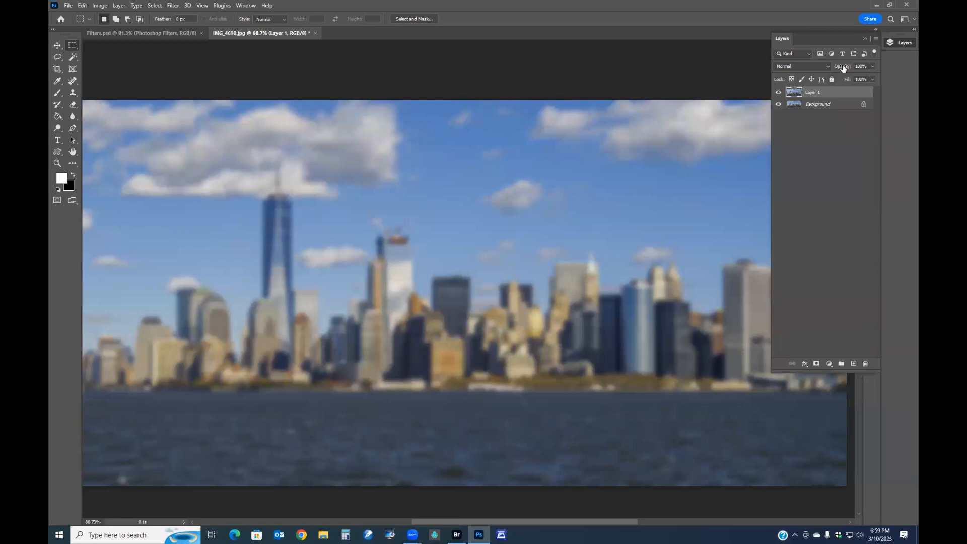
pyautogui.moveTo(844, 67); pyautogui.dragTo(818, 68)
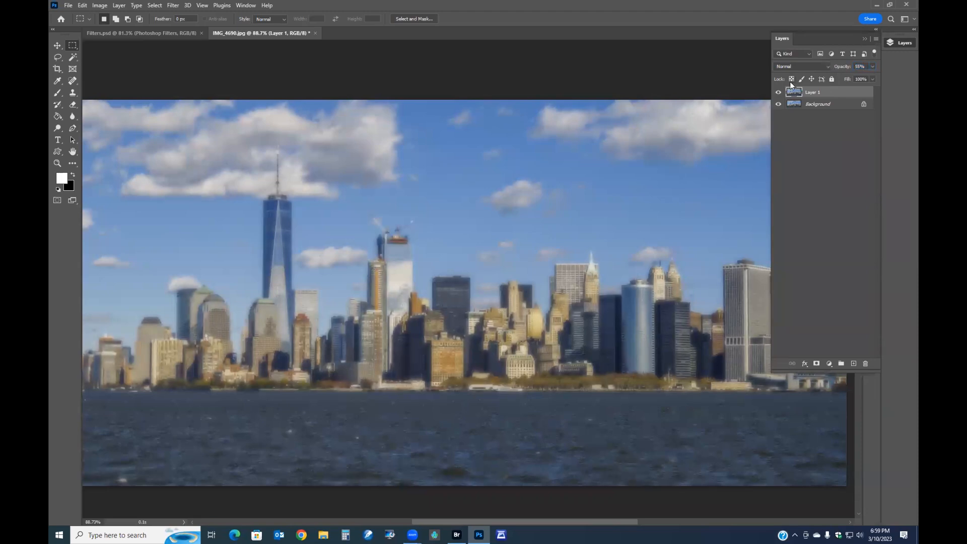
pyautogui.hotkey('ctrl', '+')
pyautogui.hotkey('ctrl', '+')
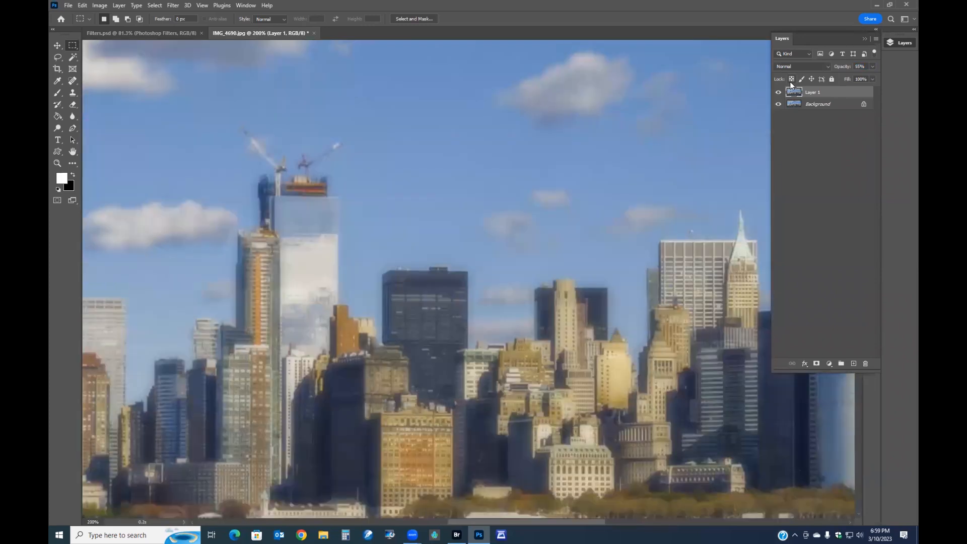
pyautogui.moveTo(544, 284); pyautogui.dragTo(552, 228)
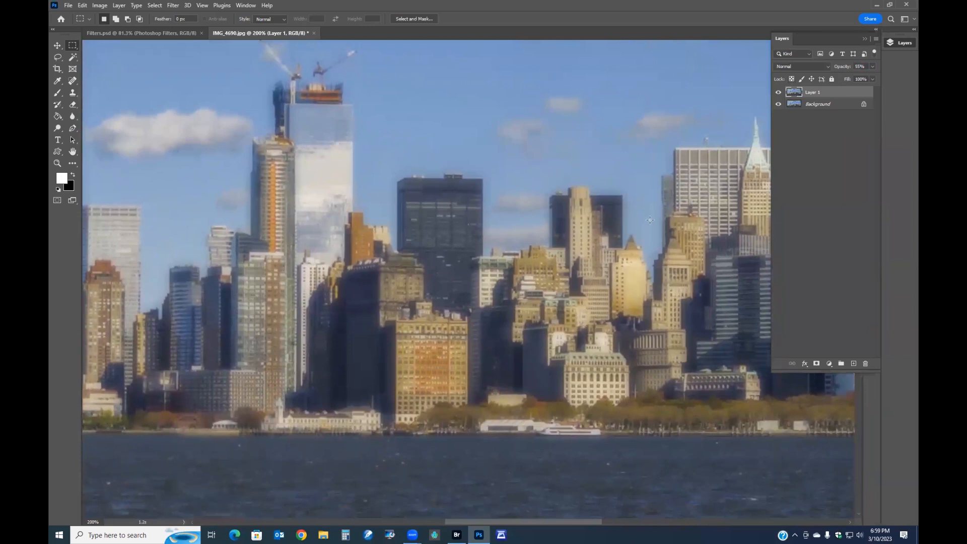
# - Set the blurred layer's opacity to 48% and zoom in to inspect the buildings
pyautogui.moveTo(840, 68); pyautogui.dragTo(839, 68)
pyautogui.moveTo(843, 67)
pyautogui.mouseDown()
pyautogui.moveTo(825, 67)
pyautogui.moveTo(850, 69)
pyautogui.mouseUp()
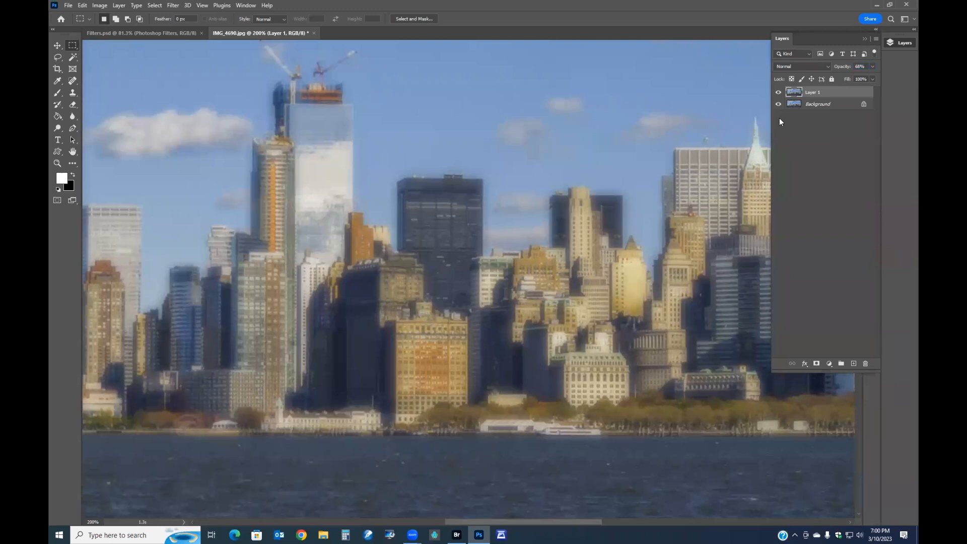
pyautogui.scroll(3, 435, 355)
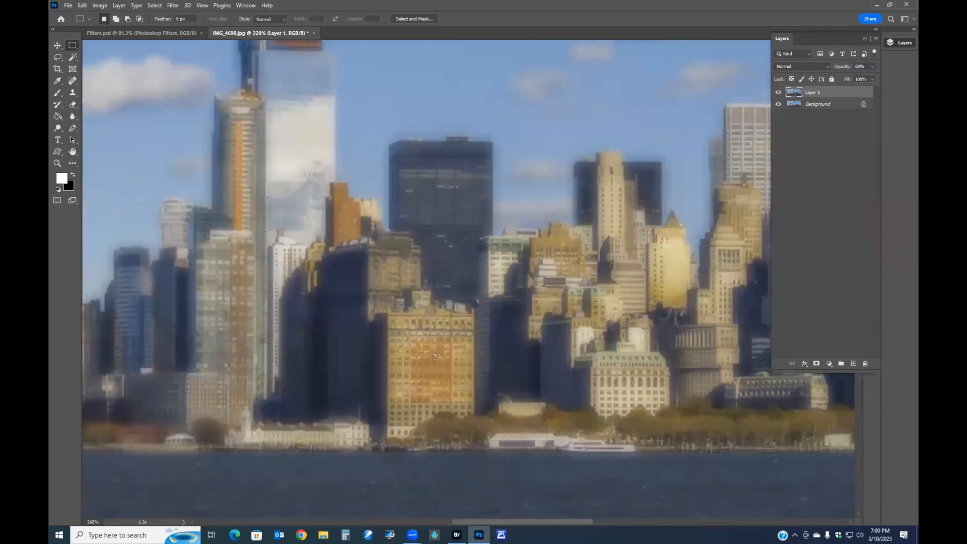
pyautogui.scroll(3, 435, 355)
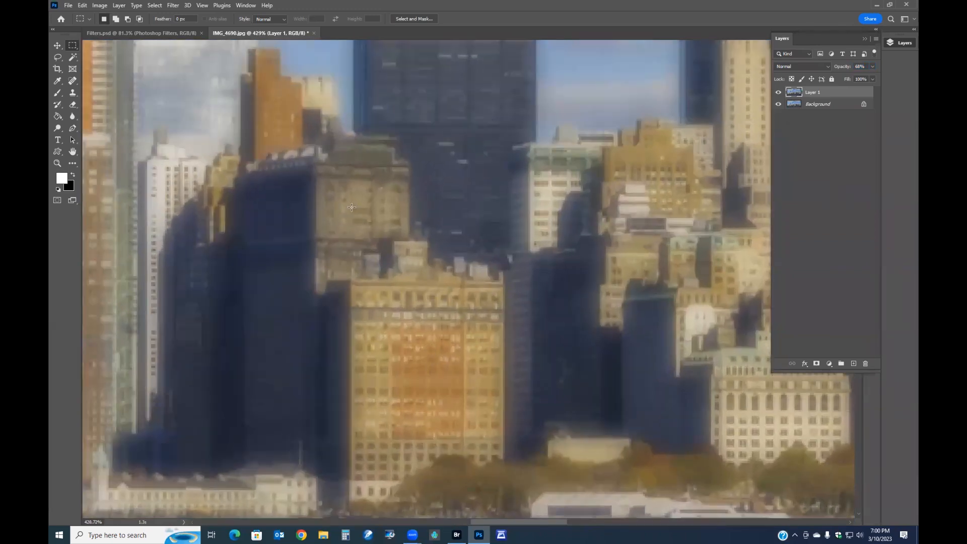
pyautogui.scroll(-3, 453, 201)
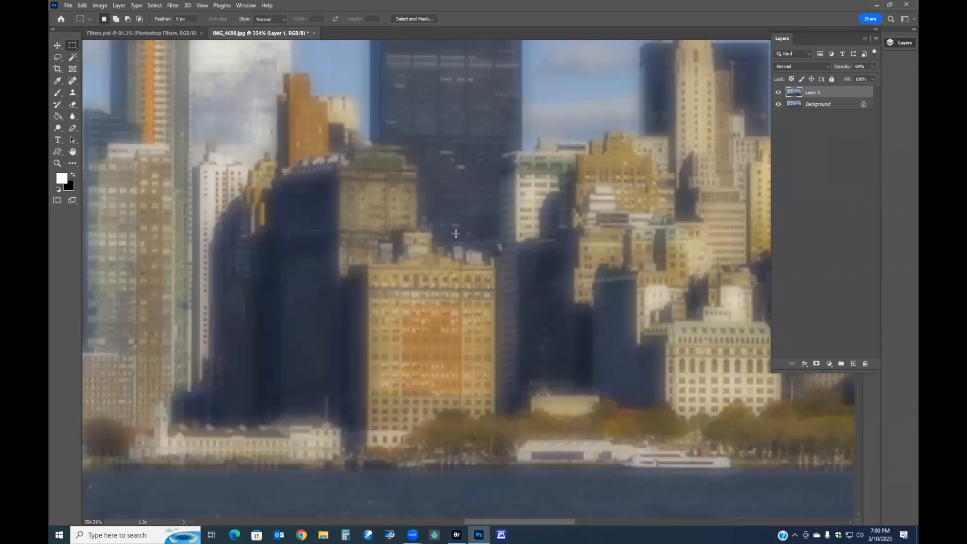
pyautogui.scroll(-2, 455, 232)
pyautogui.scroll(-3, 455, 233)
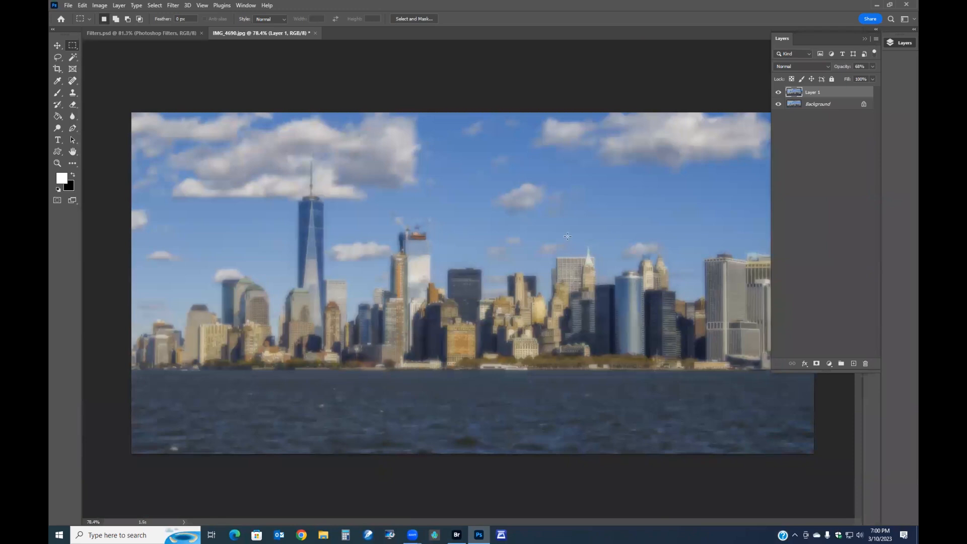
# - Undo the opacity change and the Gaussian blur on the duplicated layer
pyautogui.moveTo(843, 69); pyautogui.dragTo(842, 69)
pyautogui.hotkey('ctrl', 'z')
pyautogui.hotkey('ctrl', 'z')
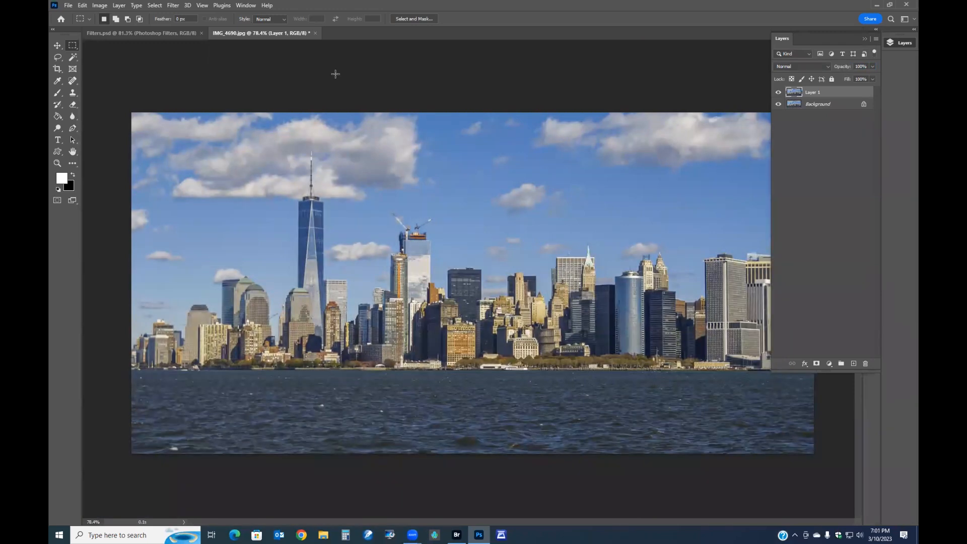
# - Open Motion Blur on the duplicated layer with a distance of 18 pixels and an angle of -90°
pyautogui.click(173, 7)
pyautogui.moveTo(190, 135)
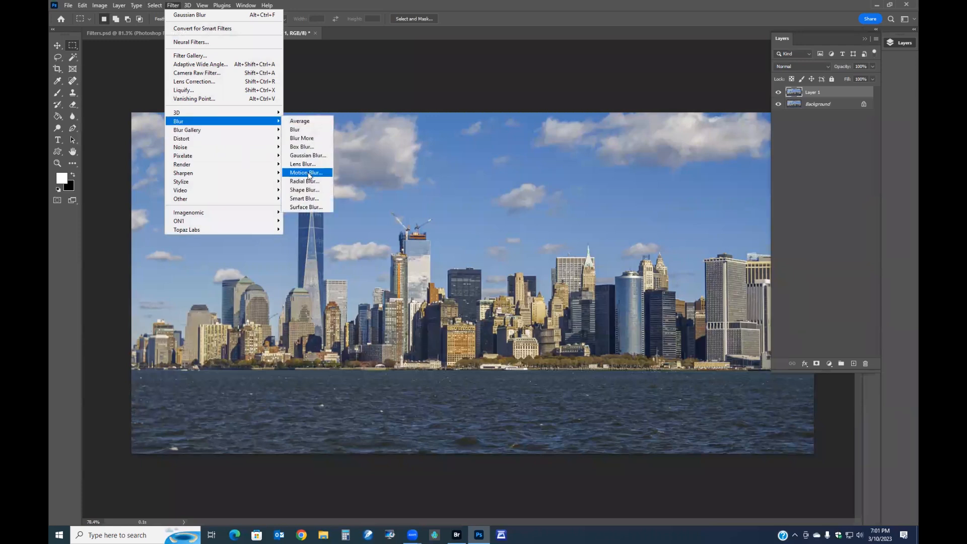
pyautogui.click(306, 173)
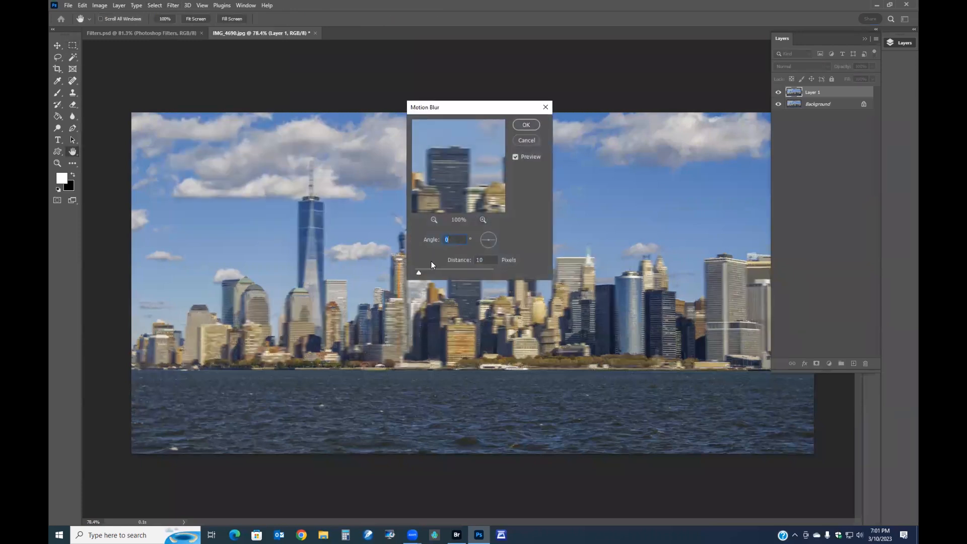
pyautogui.click(420, 273)
pyautogui.moveTo(420, 272); pyautogui.dragTo(422, 272)
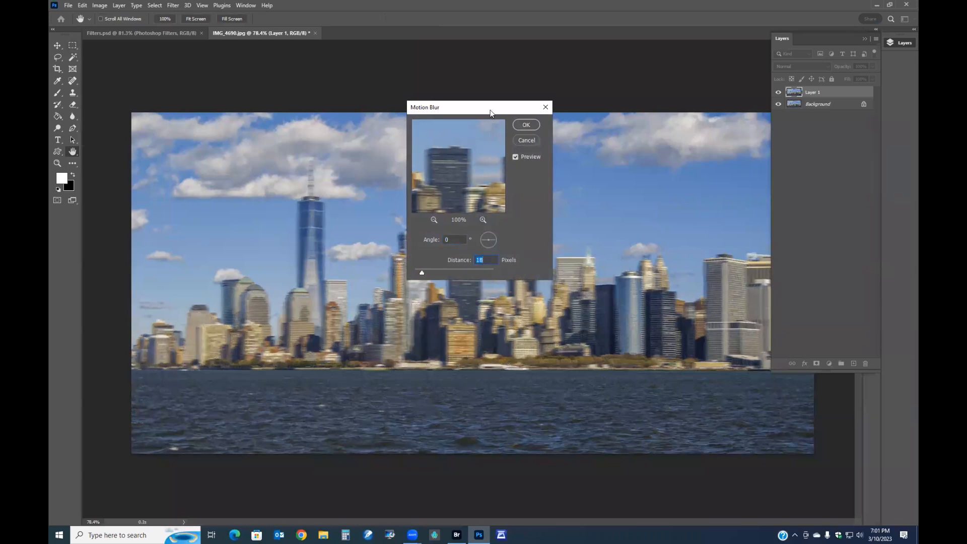
pyautogui.moveTo(491, 113); pyautogui.dragTo(480, 60)
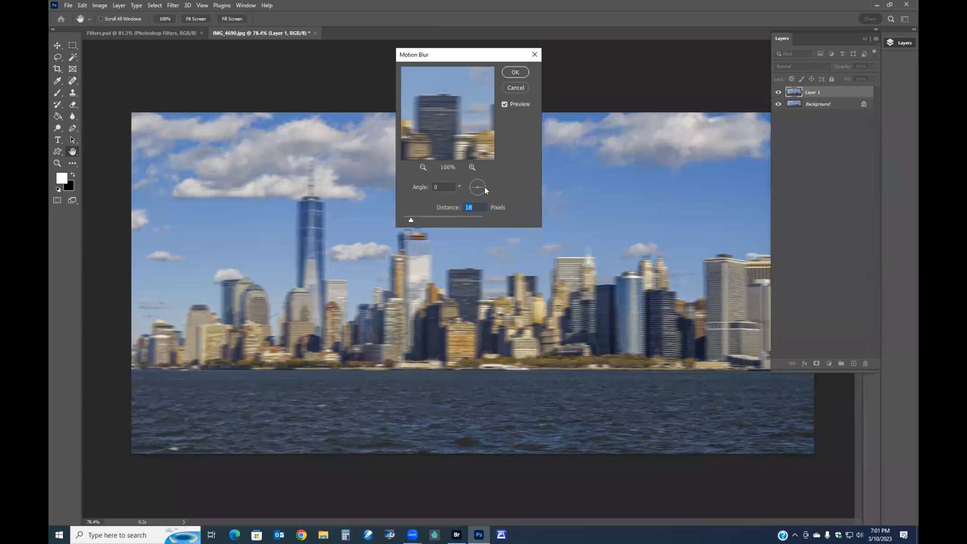
pyautogui.moveTo(483, 187); pyautogui.dragTo(476, 195)
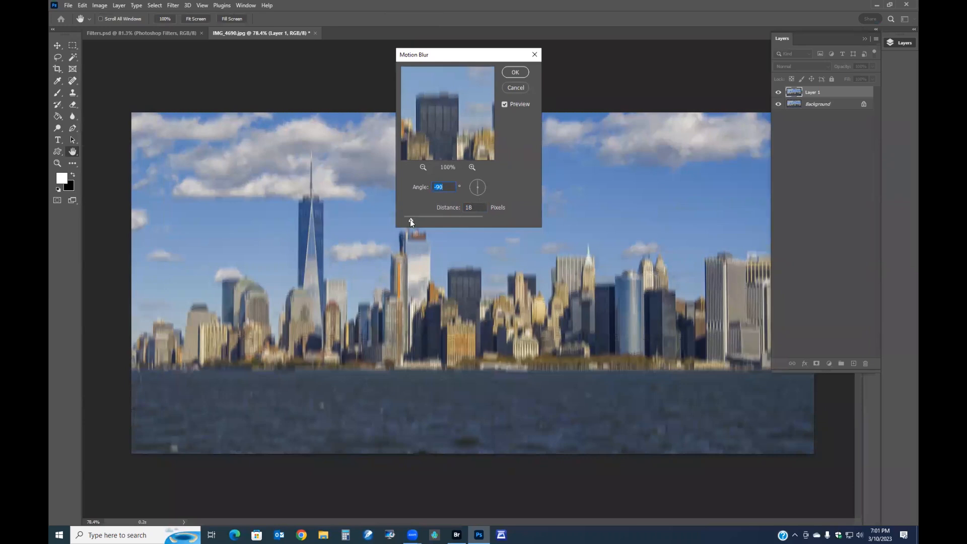
# - Set the motion blur distance to 166 pixels
pyautogui.moveTo(422, 220); pyautogui.dragTo(451, 222)
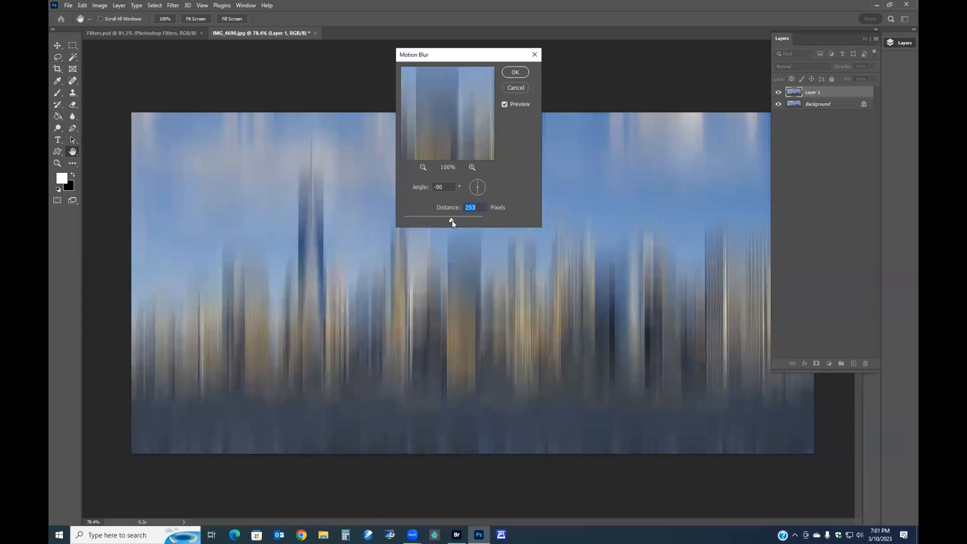
pyautogui.moveTo(451, 220); pyautogui.dragTo(445, 218)
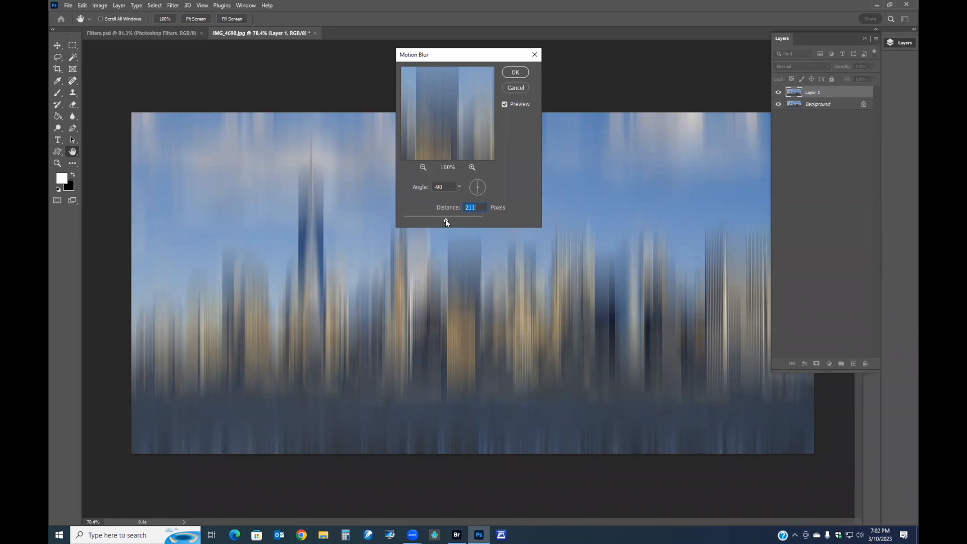
pyautogui.moveTo(445, 219)
pyautogui.mouseDown()
pyautogui.moveTo(469, 222)
pyautogui.moveTo(440, 219)
pyautogui.mouseUp()
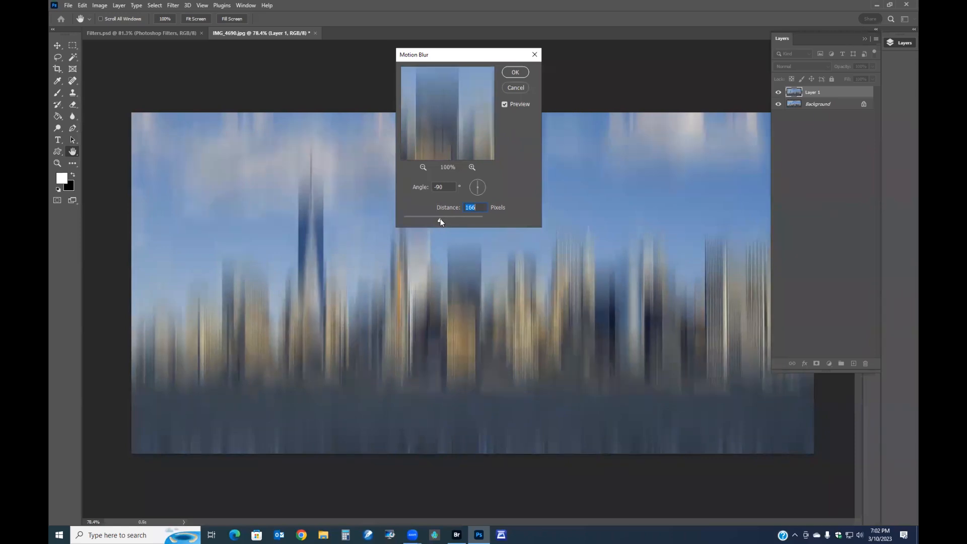
# - Adjust the motion blur angle to -74° and distance to 117 pixels, then cancel the Motion Blur dialog
pyautogui.moveTo(476, 184); pyautogui.dragTo(476, 185)
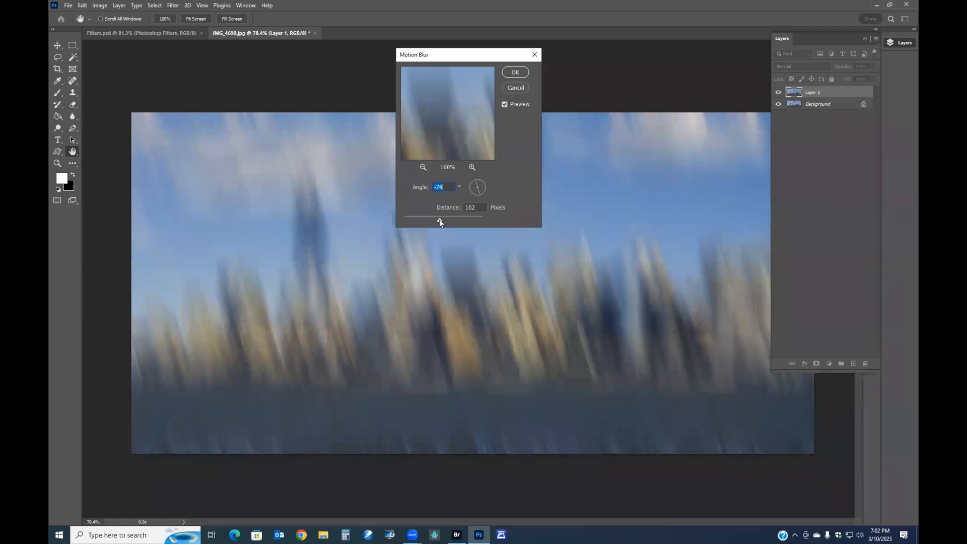
pyautogui.moveTo(426, 219); pyautogui.dragTo(428, 219)
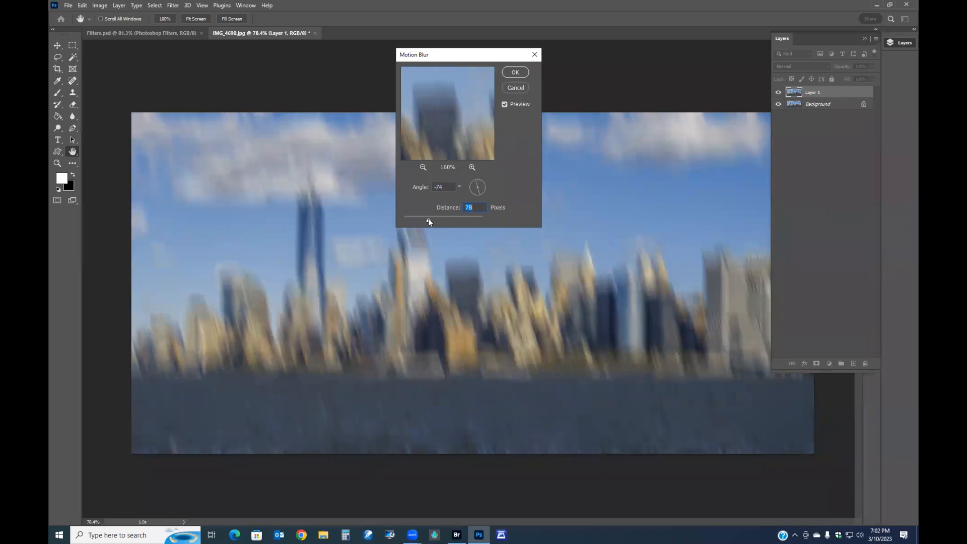
pyautogui.moveTo(428, 219); pyautogui.dragTo(433, 217)
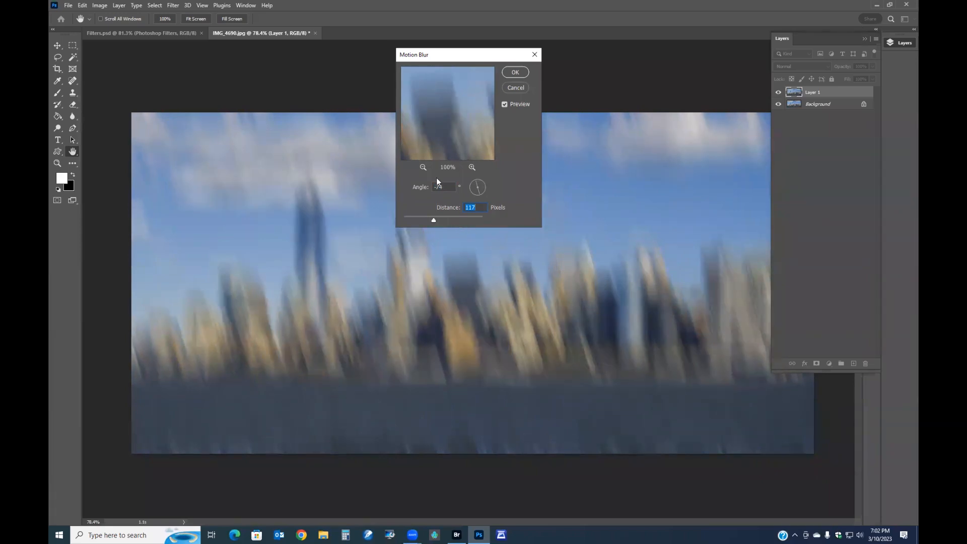
pyautogui.click(515, 89)
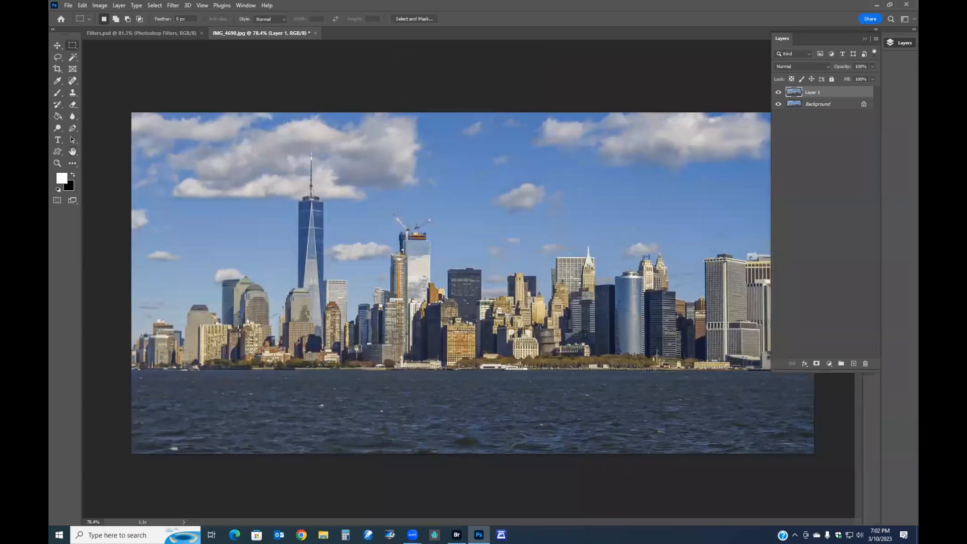
# - Try a Spin Blur from the Blur Gallery on the skyline, enlarging the blur ring, then cancel it
pyautogui.click(174, 5)
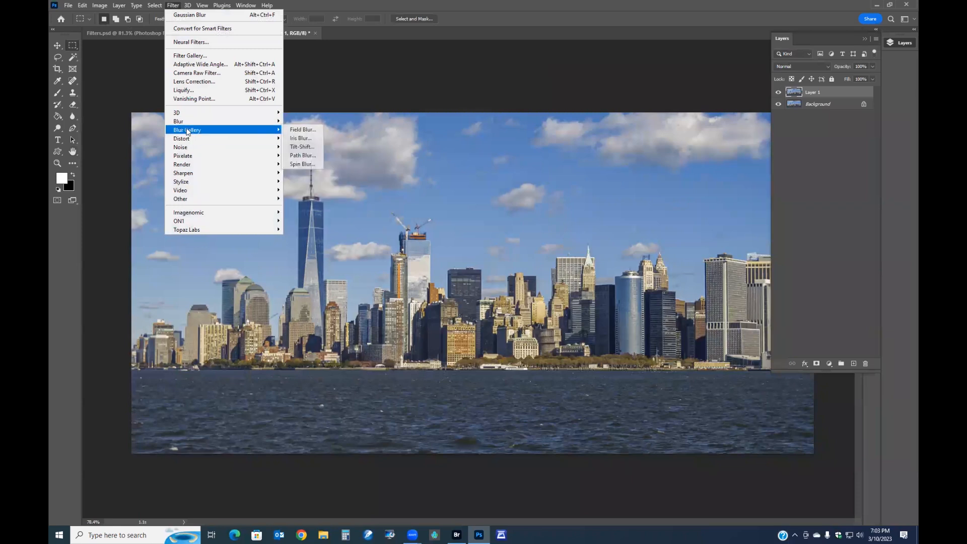
pyautogui.moveTo(188, 125)
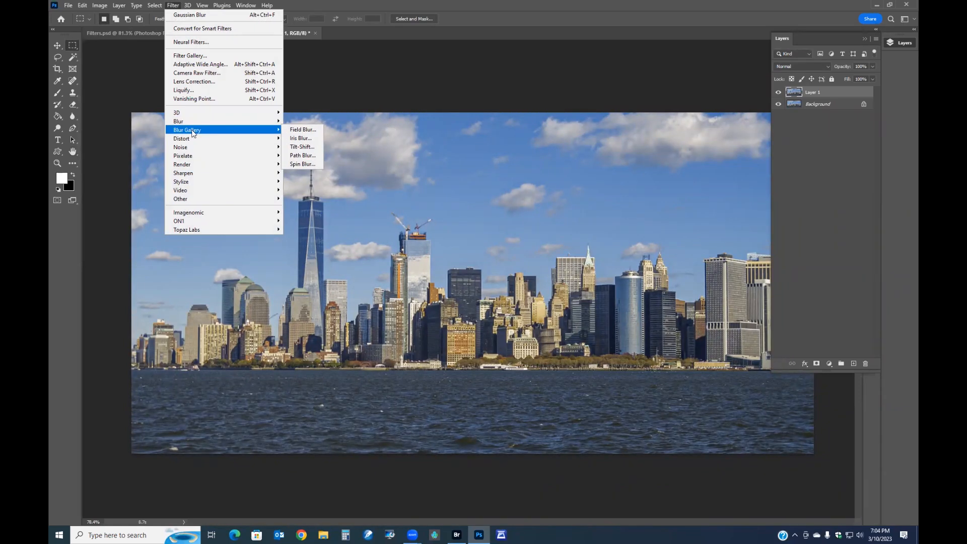
pyautogui.click(303, 164)
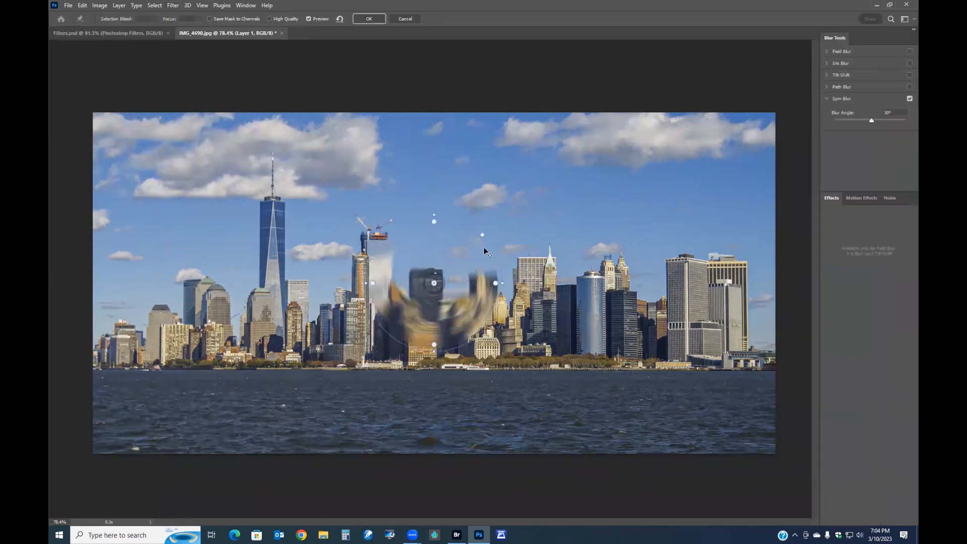
pyautogui.moveTo(483, 235); pyautogui.dragTo(588, 177)
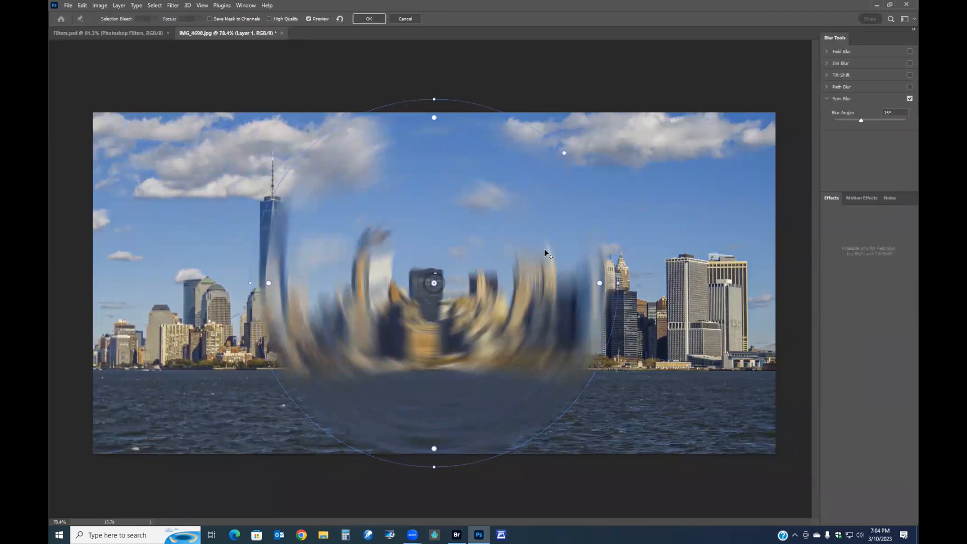
pyautogui.press('Escape')
# - Open the Dust & Scratches filter, zoom in on the buildings, and set radius 1 and threshold 8
pyautogui.click(173, 5)
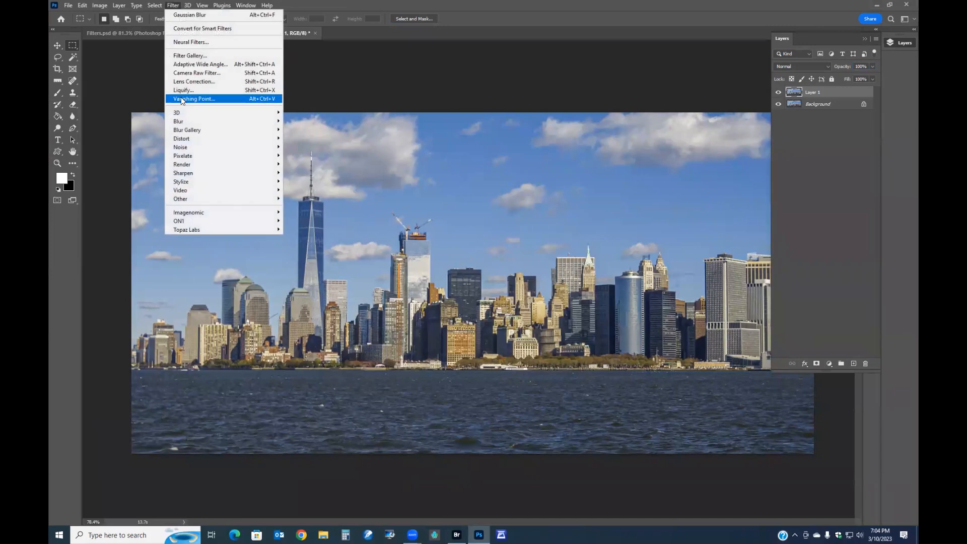
pyautogui.moveTo(196, 148)
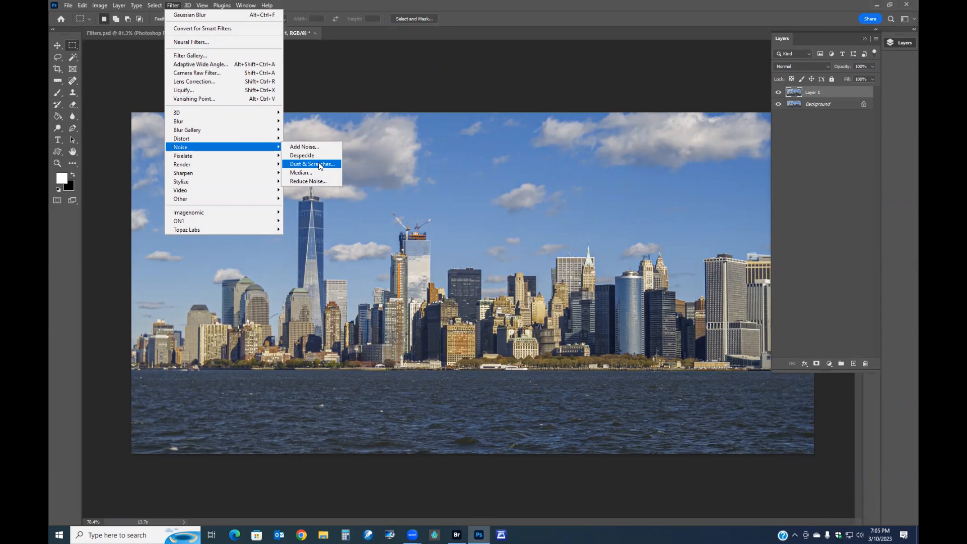
pyautogui.click(321, 165)
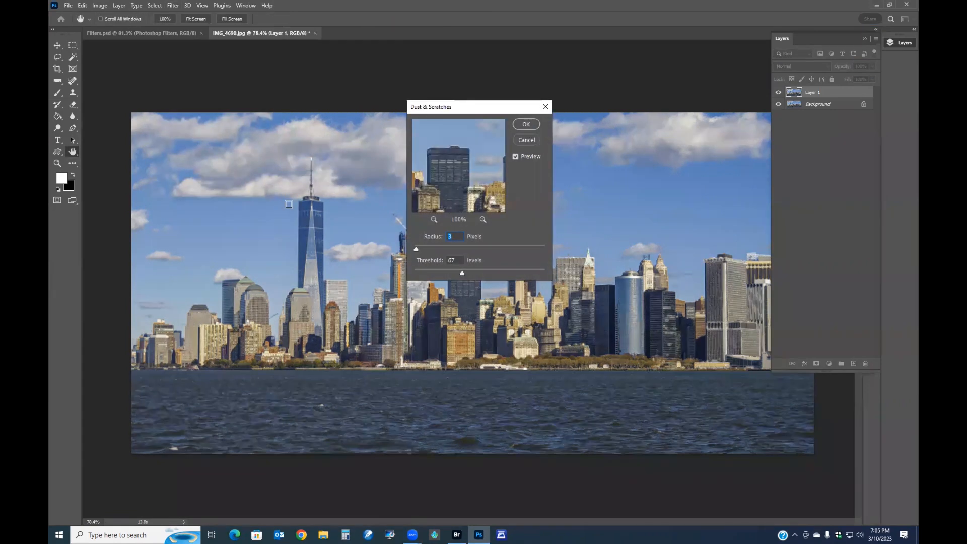
pyautogui.scroll(2, 288, 204)
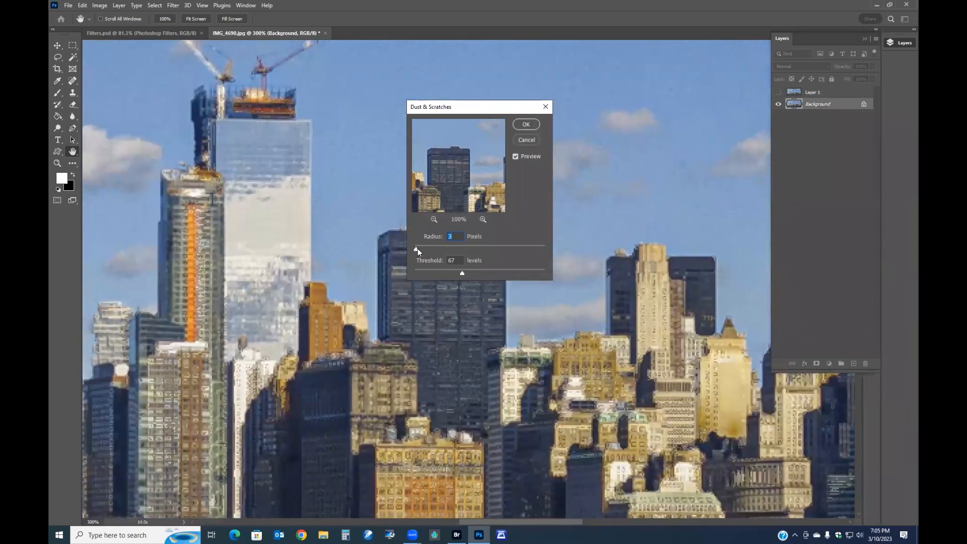
pyautogui.moveTo(416, 249)
pyautogui.mouseDown()
pyautogui.moveTo(426, 250)
pyautogui.moveTo(406, 251)
pyautogui.mouseUp()
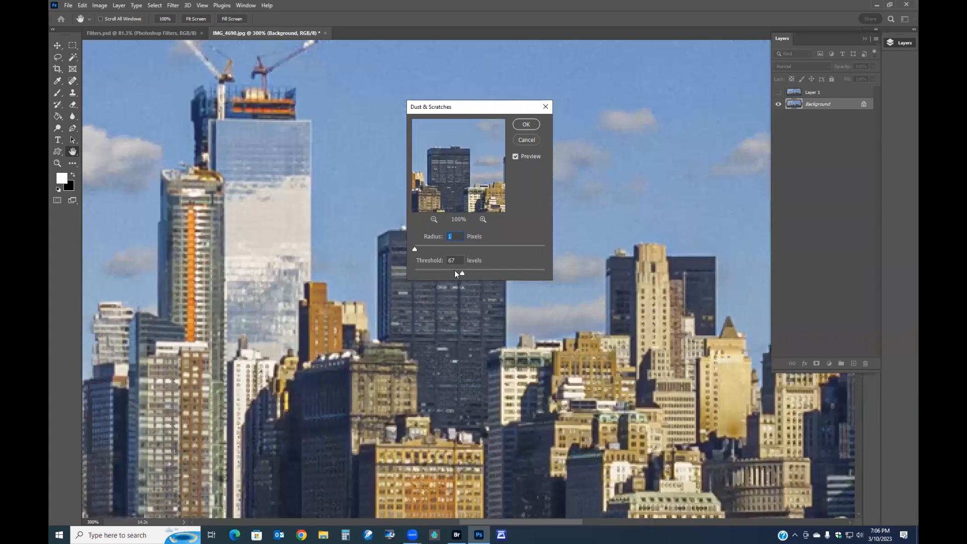
pyautogui.moveTo(416, 271); pyautogui.dragTo(414, 272)
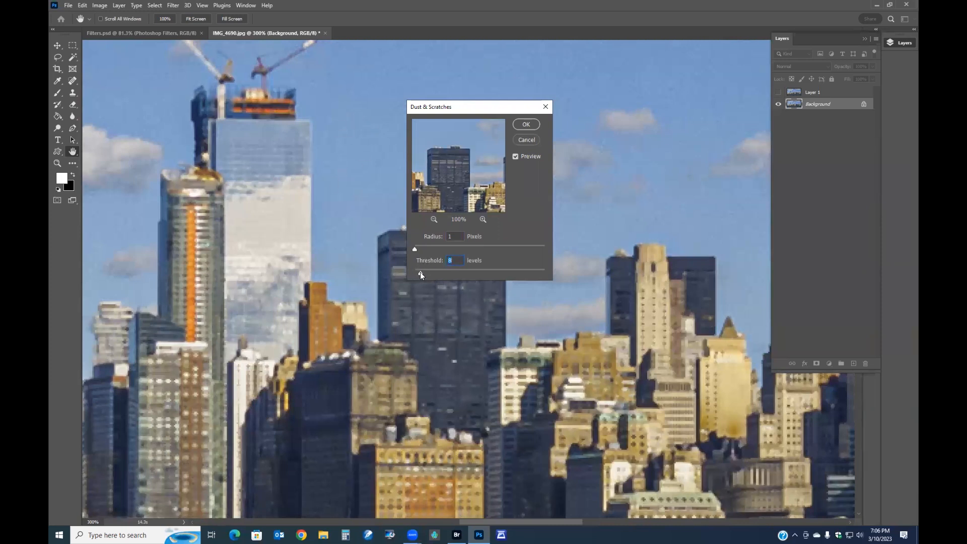
# - Experiment with Dust & Scratches radius and threshold values, ending at radius 2 and threshold 88, then cancel
pyautogui.click(416, 272)
pyautogui.click(414, 249)
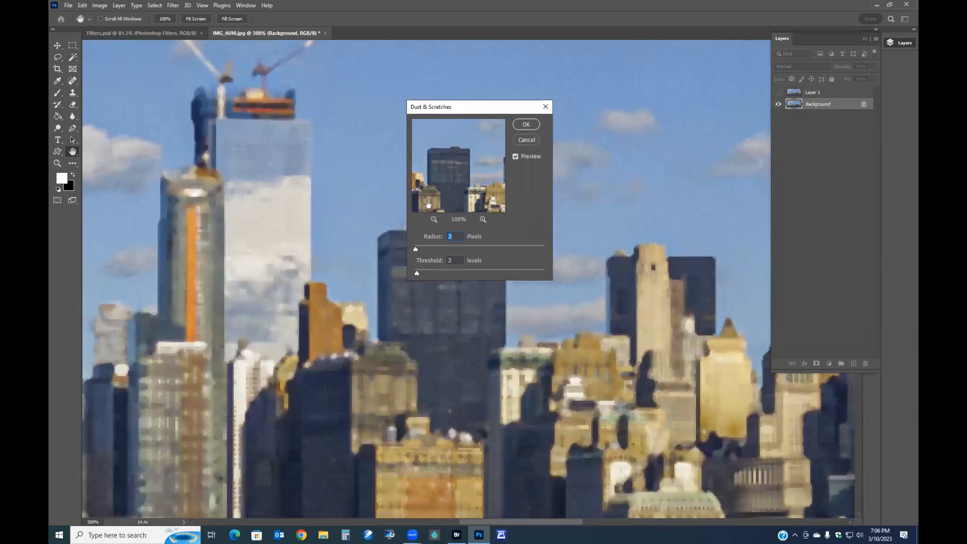
pyautogui.click(415, 248)
pyautogui.moveTo(416, 247); pyautogui.dragTo(418, 247)
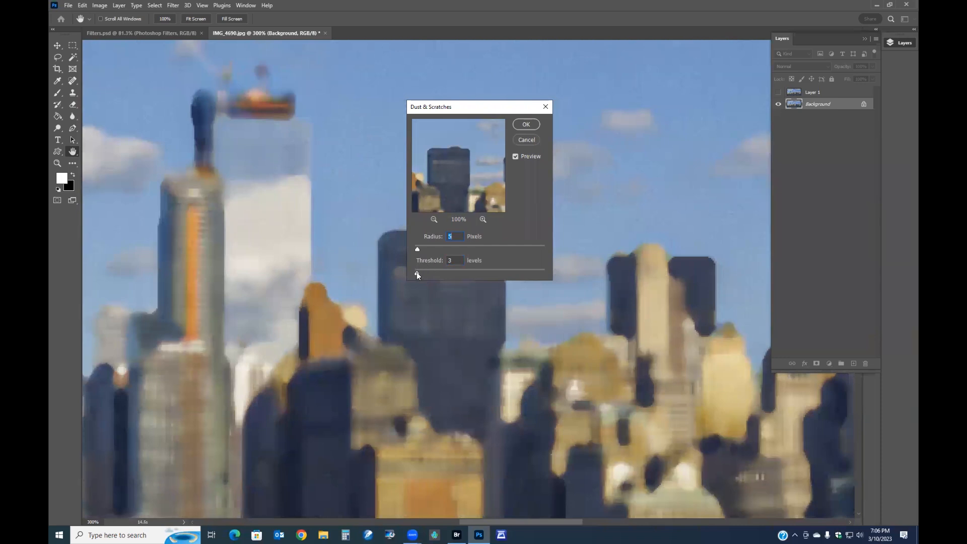
pyautogui.moveTo(427, 273); pyautogui.dragTo(543, 271)
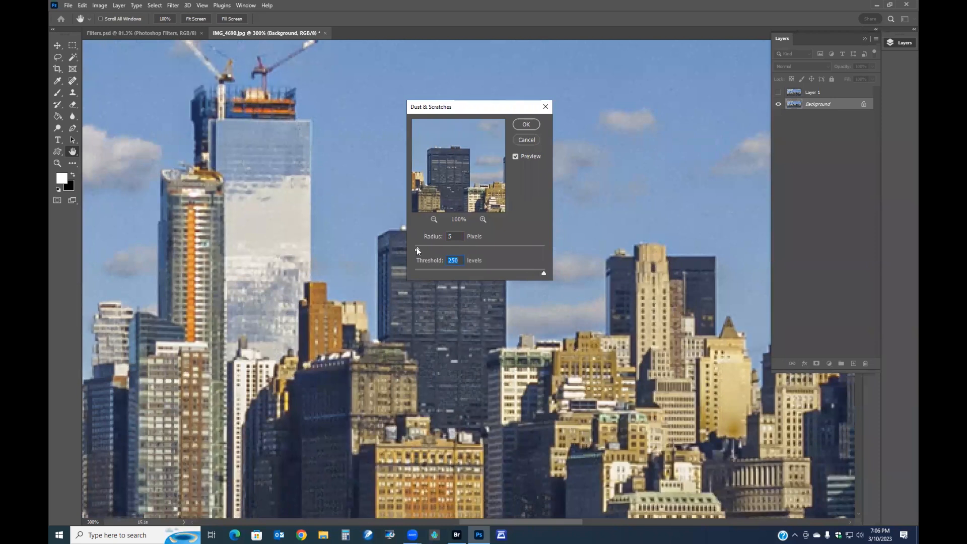
pyautogui.moveTo(422, 247); pyautogui.dragTo(414, 256)
pyautogui.moveTo(543, 274); pyautogui.dragTo(476, 268)
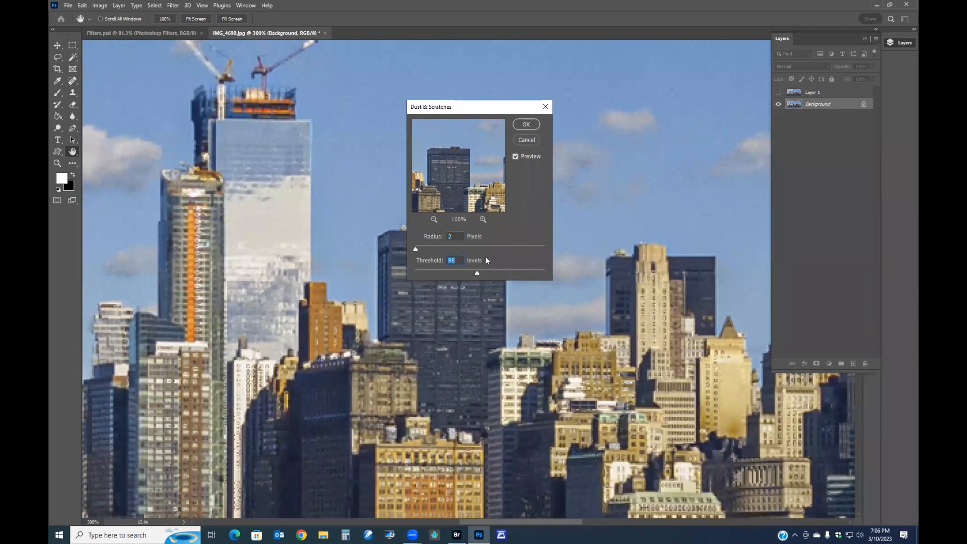
pyautogui.click(524, 141)
# - Fit the image to the screen and preview the Pixelate Mosaic filter, adjusting its cell size, without applying it
pyautogui.press('m')
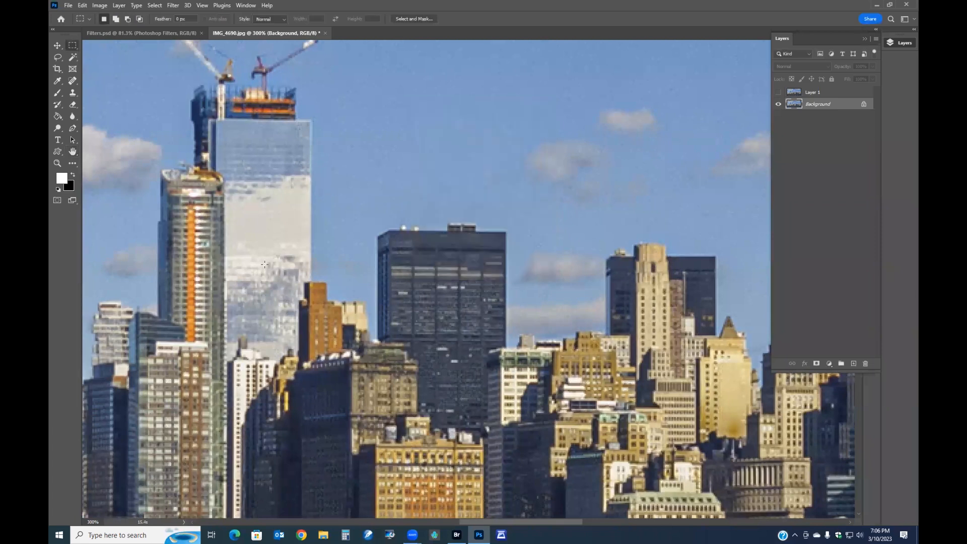
pyautogui.hotkey('ctrl', '0')
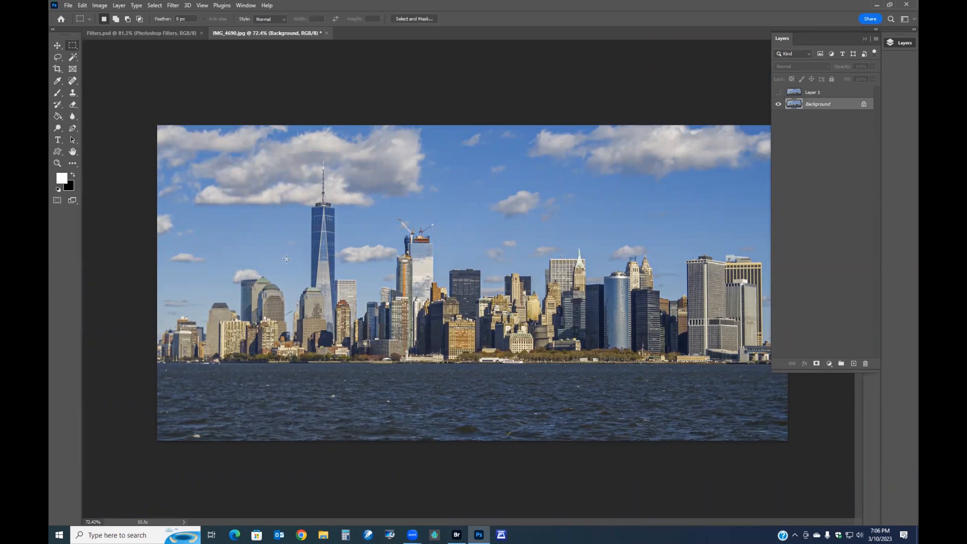
pyautogui.click(173, 5)
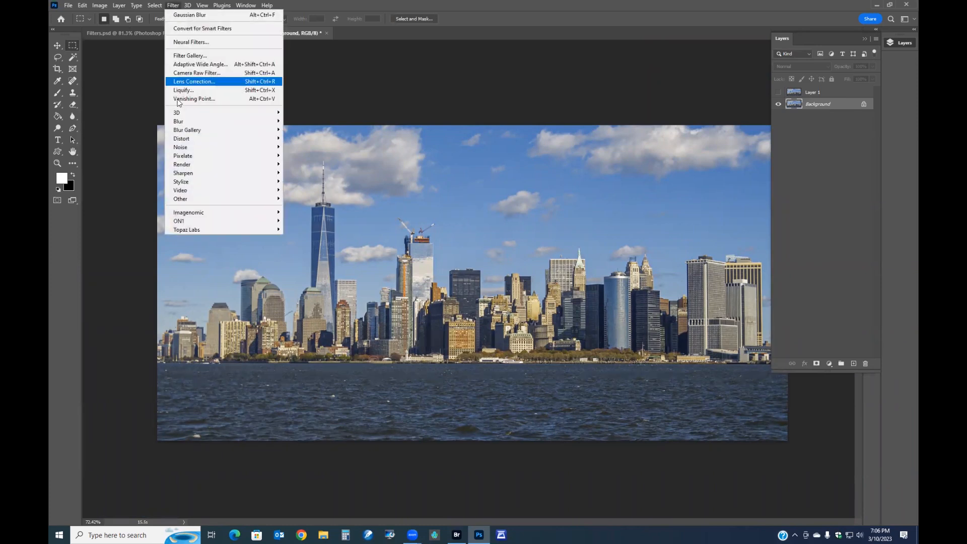
pyautogui.moveTo(196, 150)
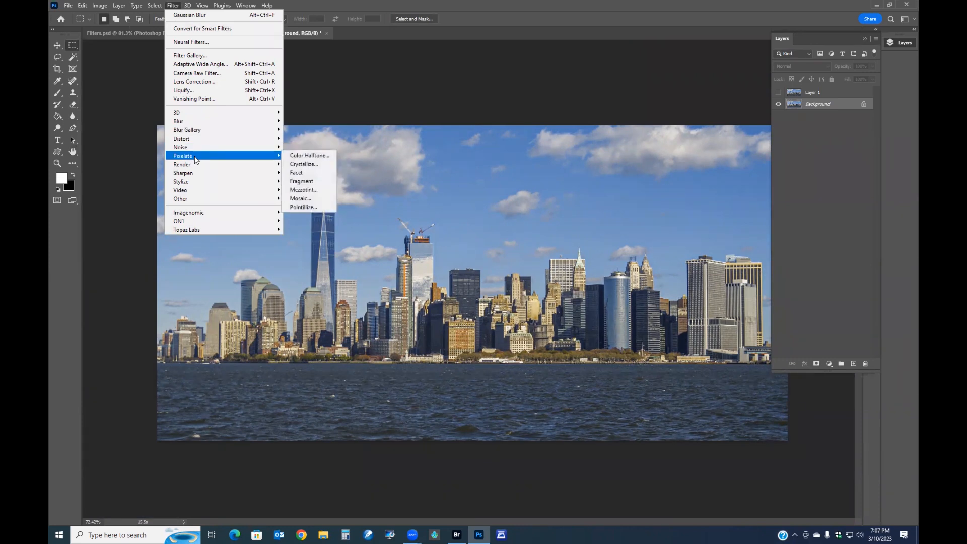
pyautogui.click(303, 199)
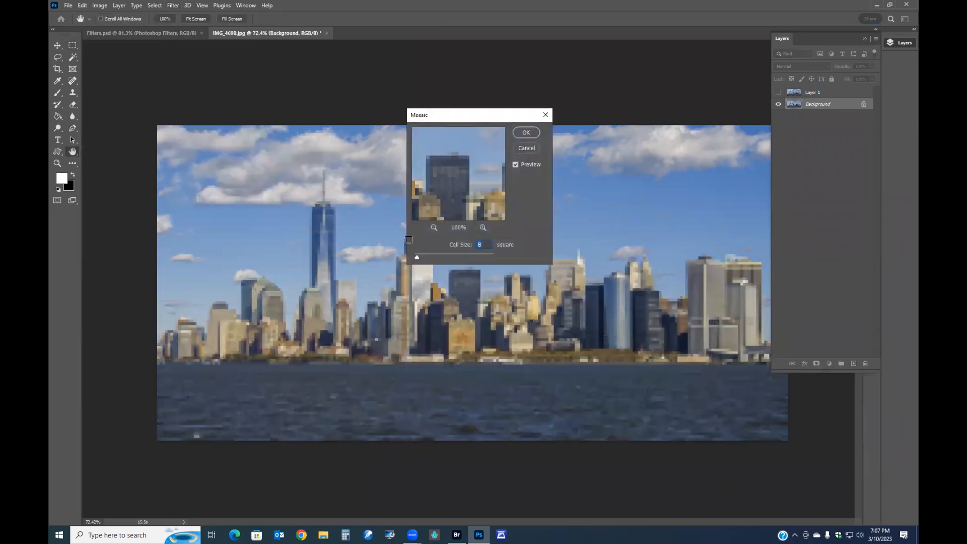
pyautogui.moveTo(417, 256); pyautogui.dragTo(427, 255)
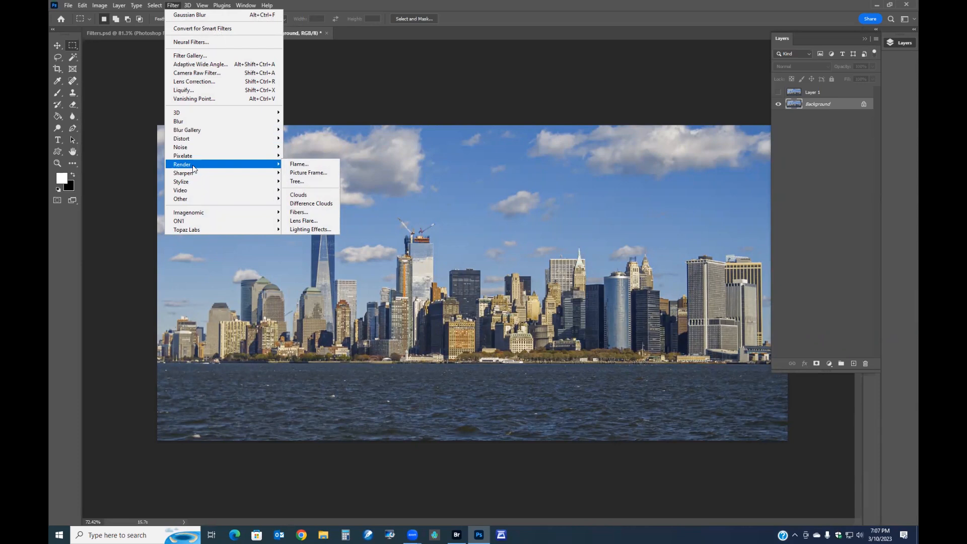
# - Render an oak tree onto the image with the Tree filter and undo it
pyautogui.click(300, 195)
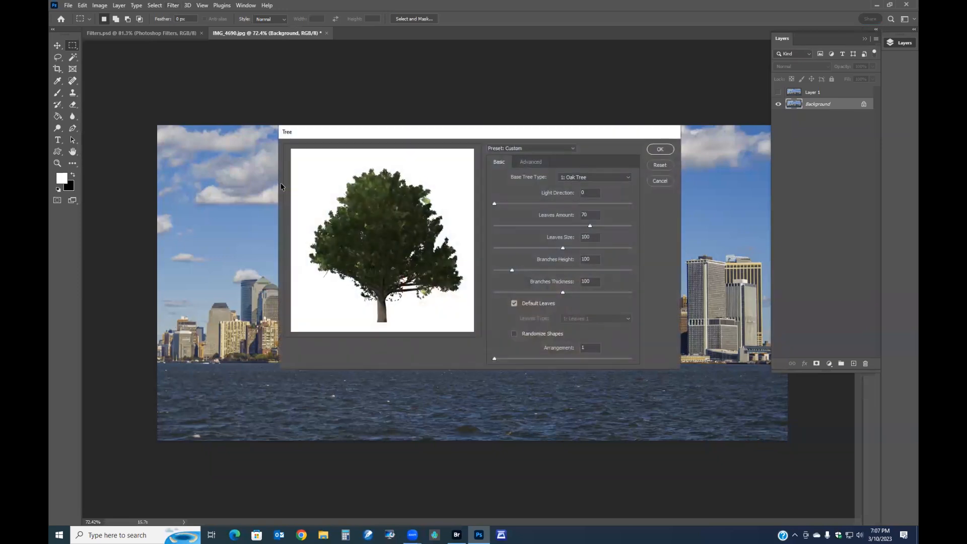
pyautogui.click(668, 147)
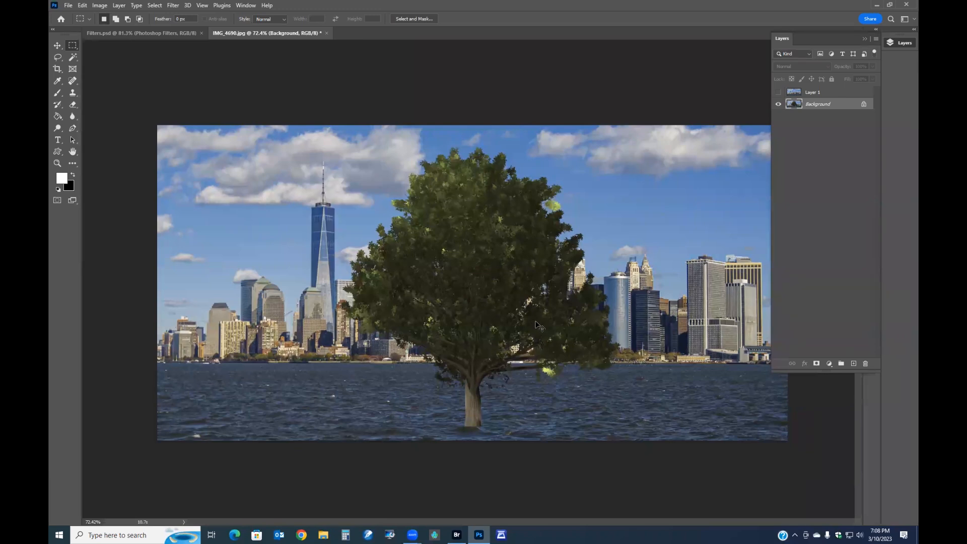
pyautogui.hotkey('ctrl', 'z')
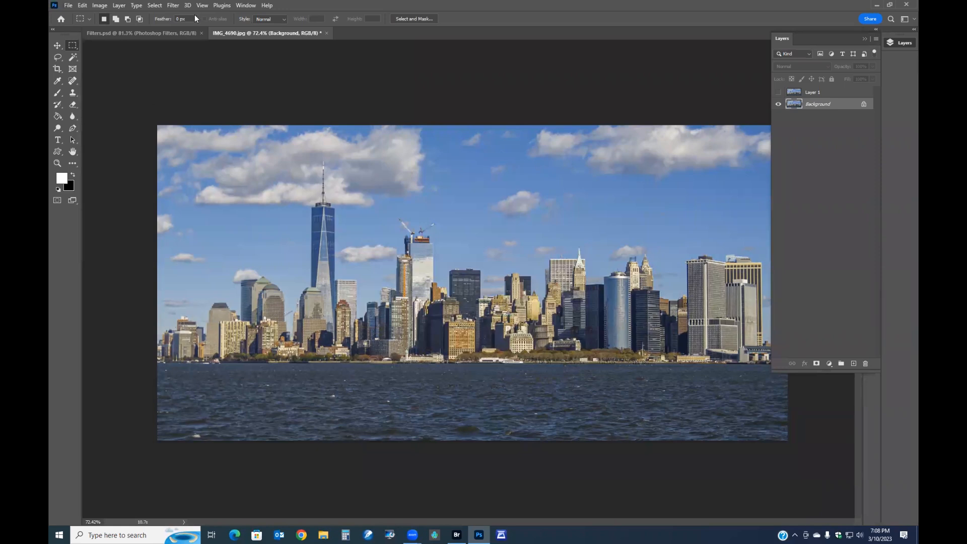
# - Open Unsharp Mask and set the amount to 126% and the radius to 0.7 pixels
pyautogui.click(172, 5)
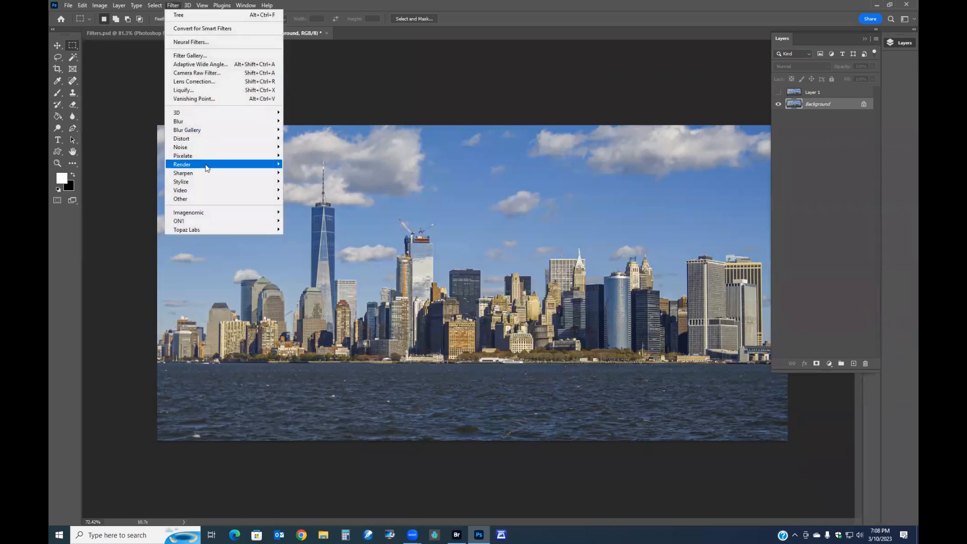
pyautogui.moveTo(201, 184)
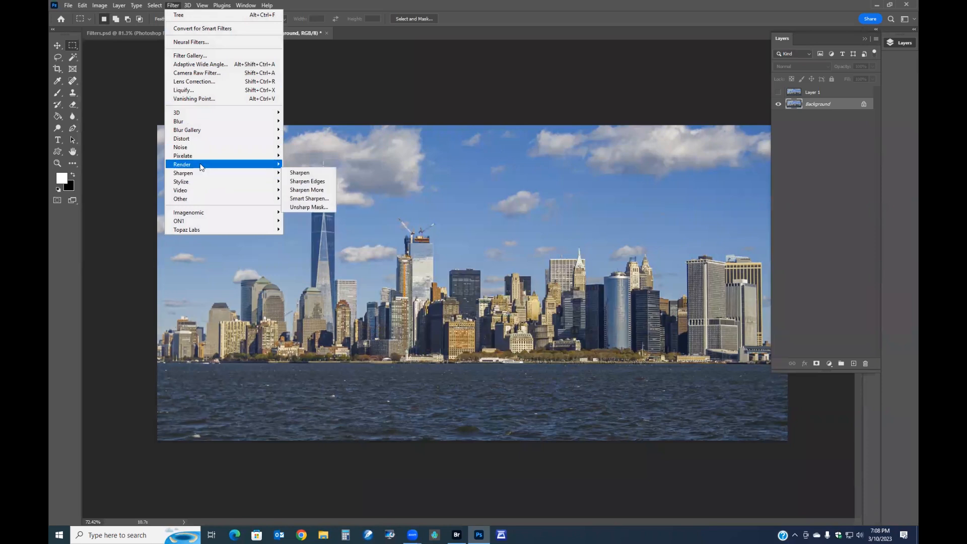
pyautogui.click(308, 207)
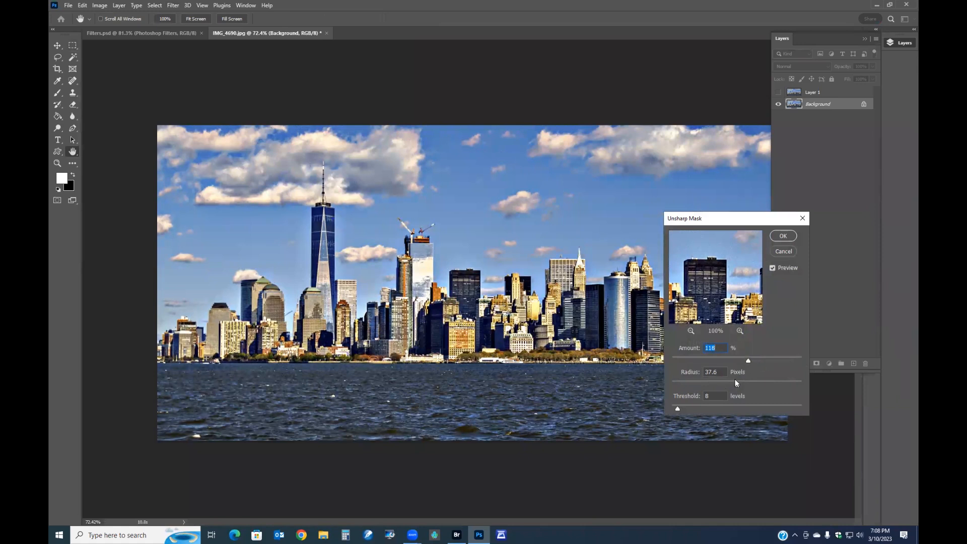
pyautogui.moveTo(699, 384); pyautogui.dragTo(667, 383)
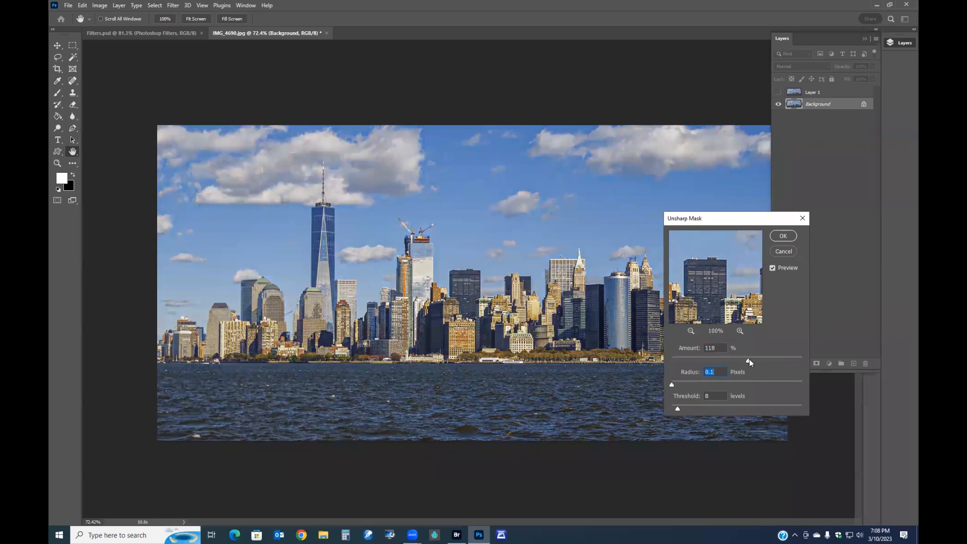
pyautogui.click(801, 360)
pyautogui.moveTo(671, 385); pyautogui.dragTo(677, 386)
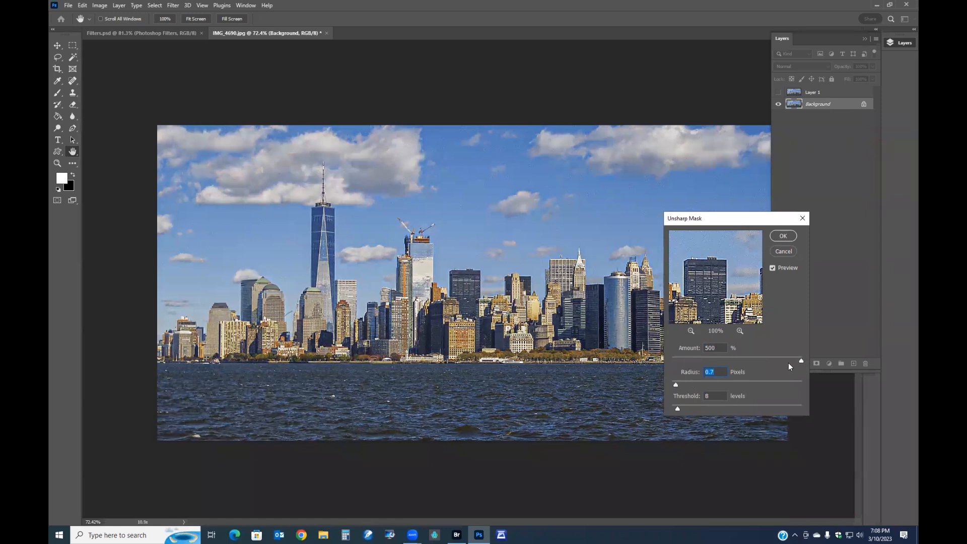
pyautogui.moveTo(799, 360); pyautogui.dragTo(751, 360)
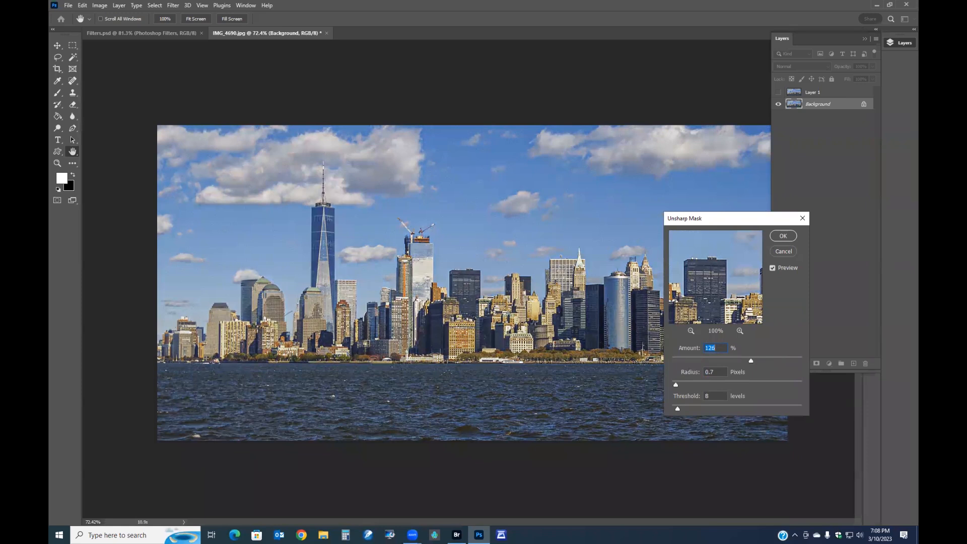
# - Preview Unsharp Mask with varied amount and radius, ending at amount 79%, radius 5.6 pixels and threshold 0
pyautogui.scroll(4, 484, 306)
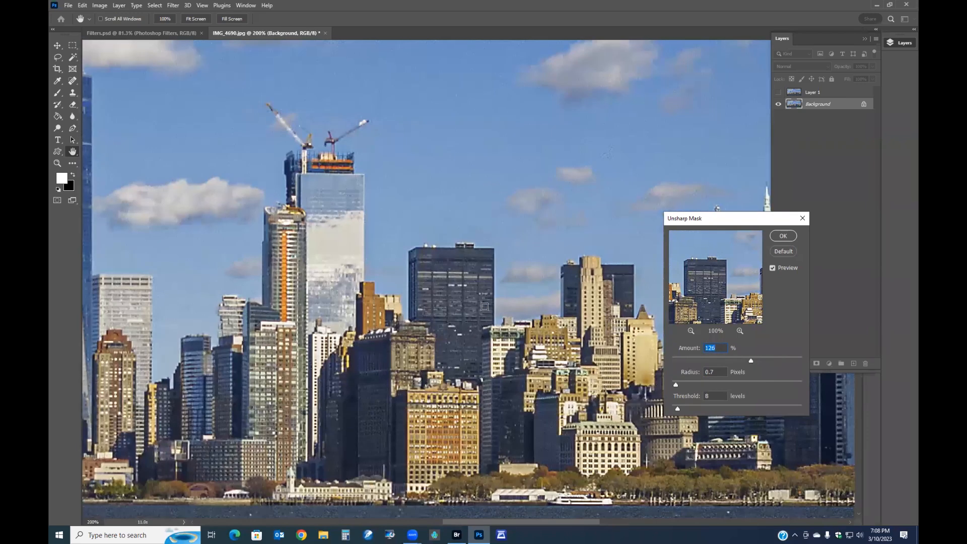
pyautogui.click(772, 267)
pyautogui.click(773, 268)
pyautogui.moveTo(679, 382); pyautogui.dragTo(713, 387)
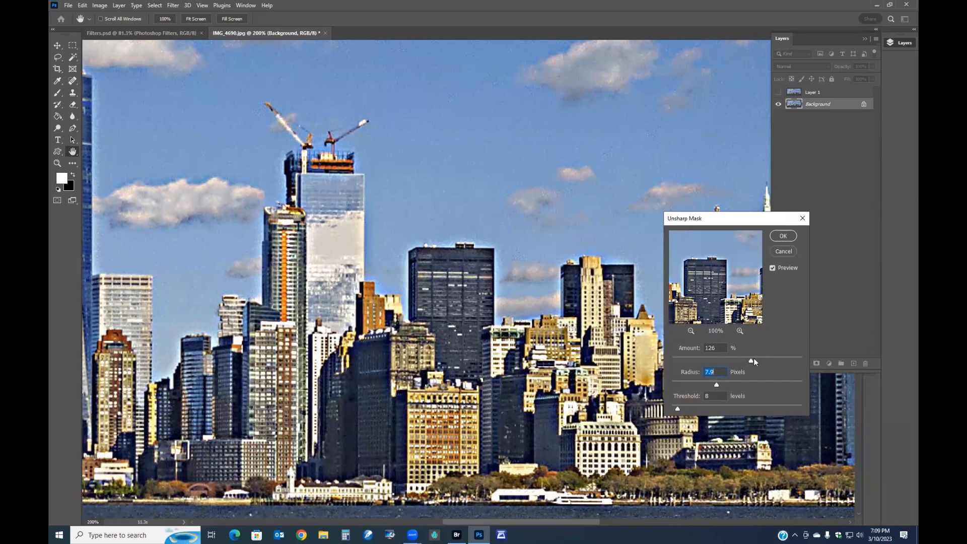
pyautogui.moveTo(752, 361); pyautogui.dragTo(761, 362)
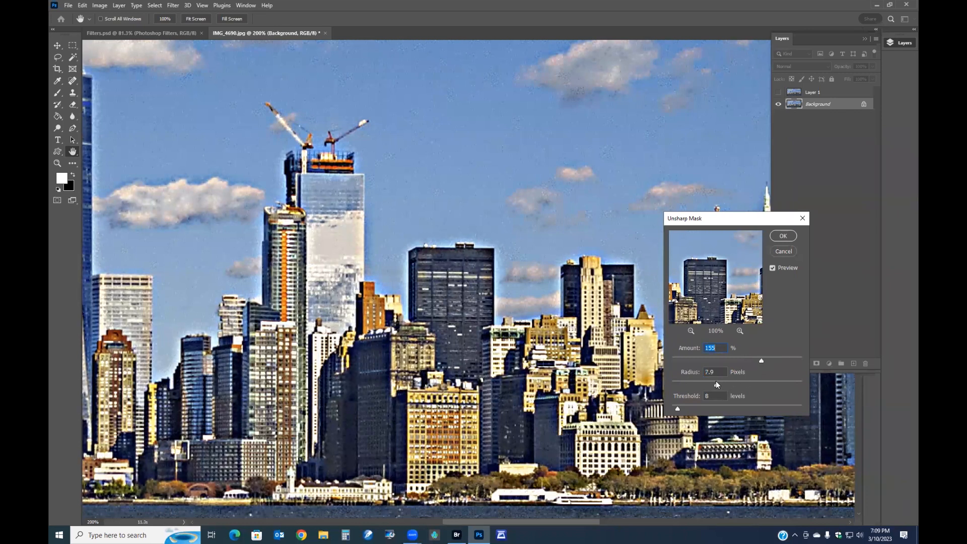
pyautogui.moveTo(717, 385); pyautogui.dragTo(693, 385)
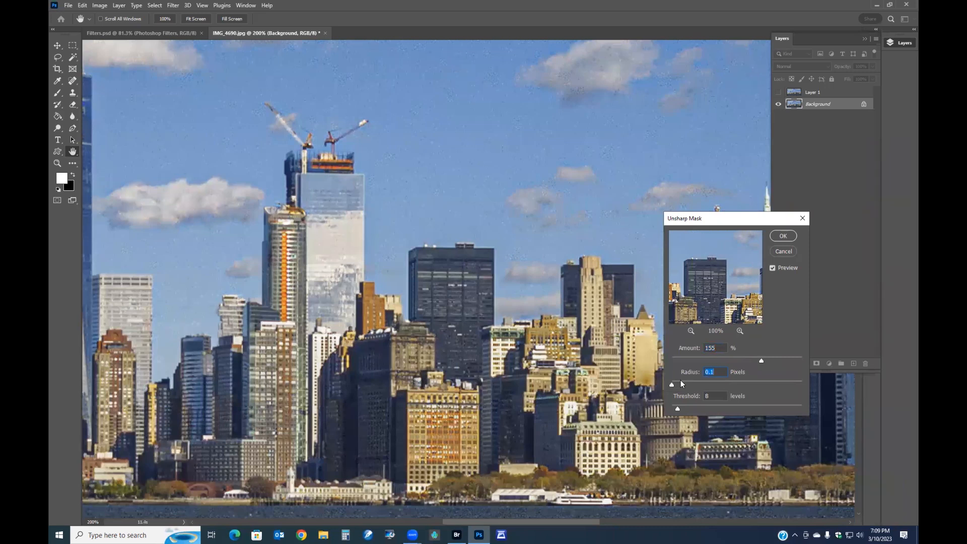
pyautogui.moveTo(672, 386); pyautogui.dragTo(677, 385)
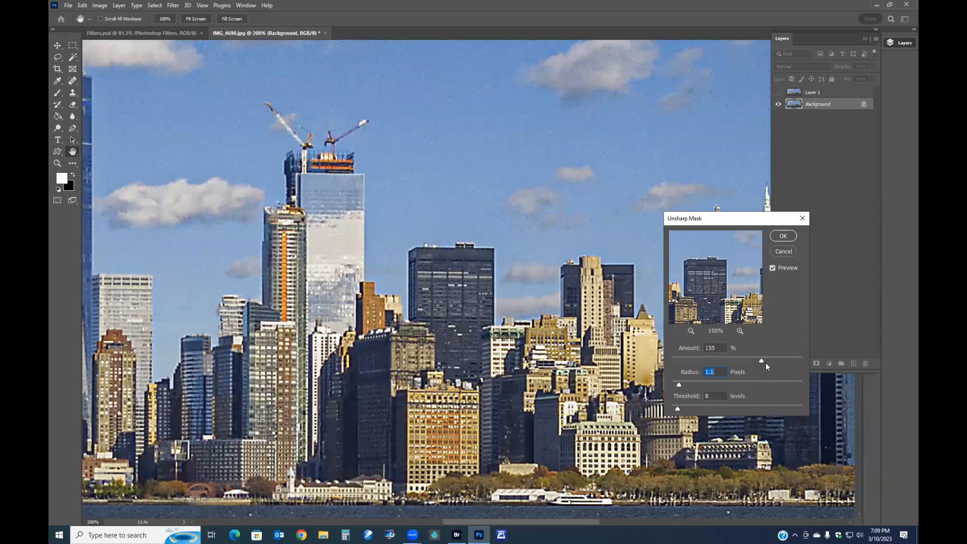
pyautogui.moveTo(719, 358); pyautogui.dragTo(706, 358)
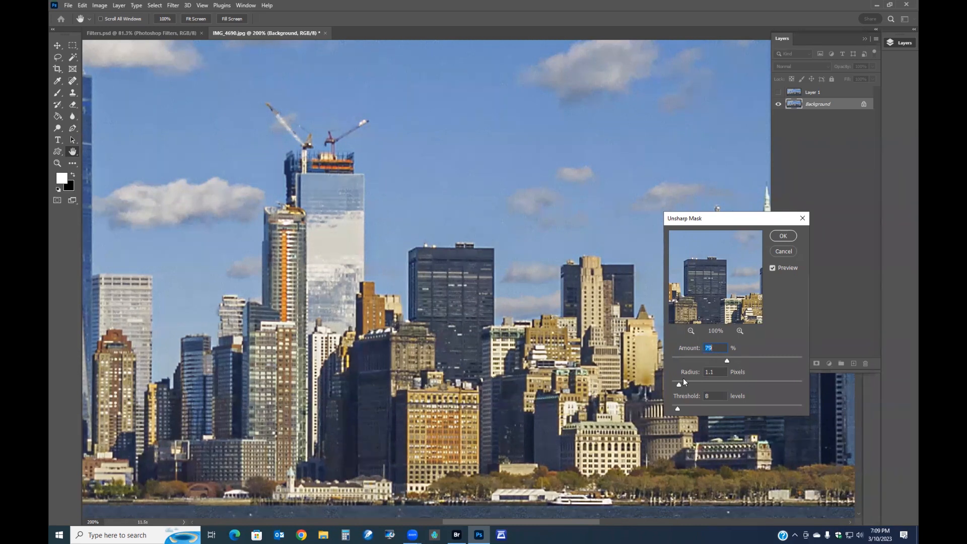
pyautogui.moveTo(705, 385); pyautogui.dragTo(775, 416)
pyautogui.moveTo(774, 409); pyautogui.dragTo(657, 409)
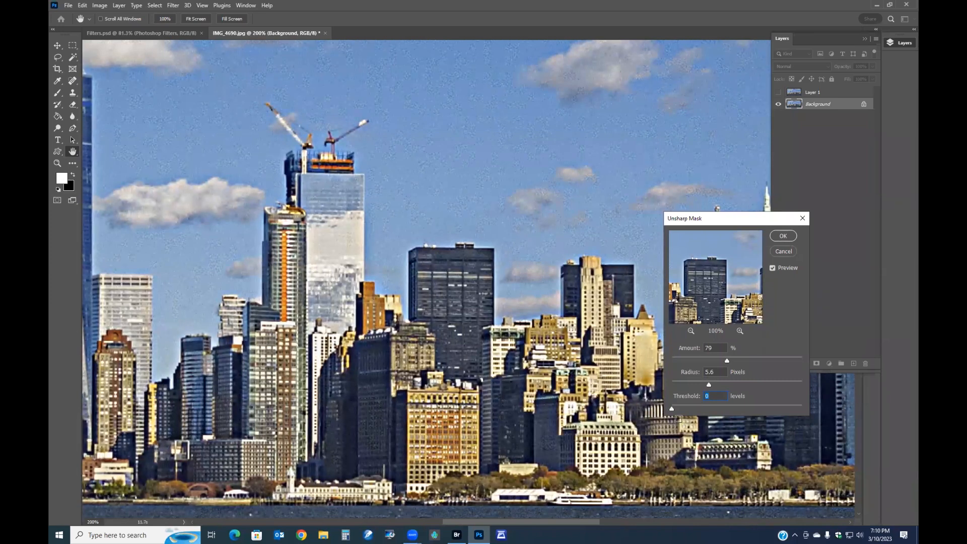
# - Lower the Unsharp Mask amount to 53% and the radius to 0.7 pixels
pyautogui.hotkey('shift', 'Tab')
pyautogui.moveTo(683, 384); pyautogui.dragTo(682, 383)
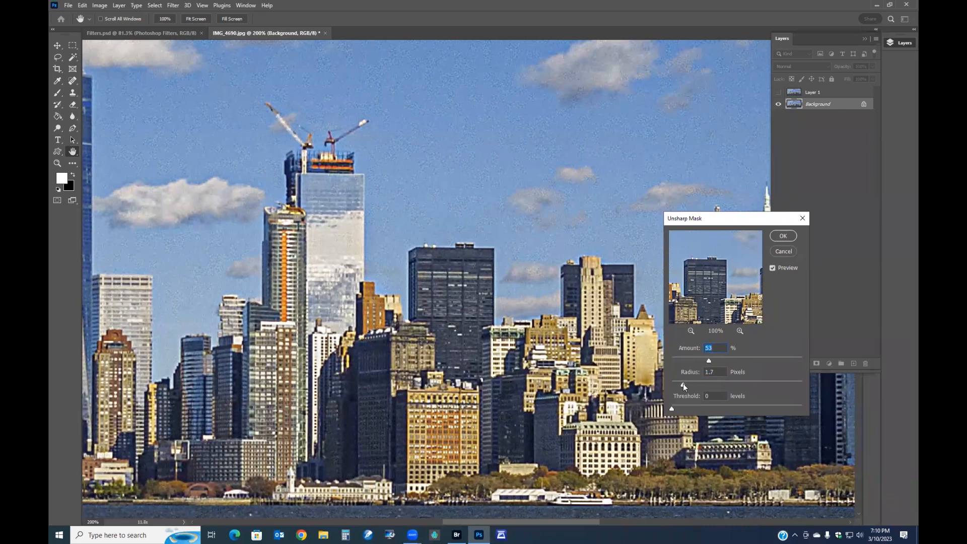
pyautogui.moveTo(678, 383); pyautogui.dragTo(676, 384)
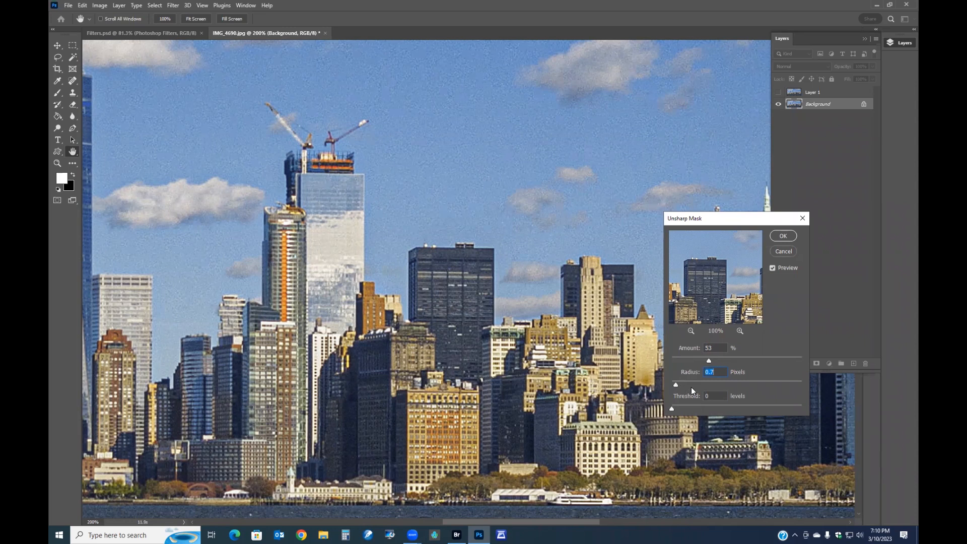
pyautogui.moveTo(707, 361); pyautogui.dragTo(705, 362)
pyautogui.moveTo(675, 384)
pyautogui.mouseDown()
pyautogui.moveTo(690, 385)
pyautogui.moveTo(676, 384)
pyautogui.mouseUp()
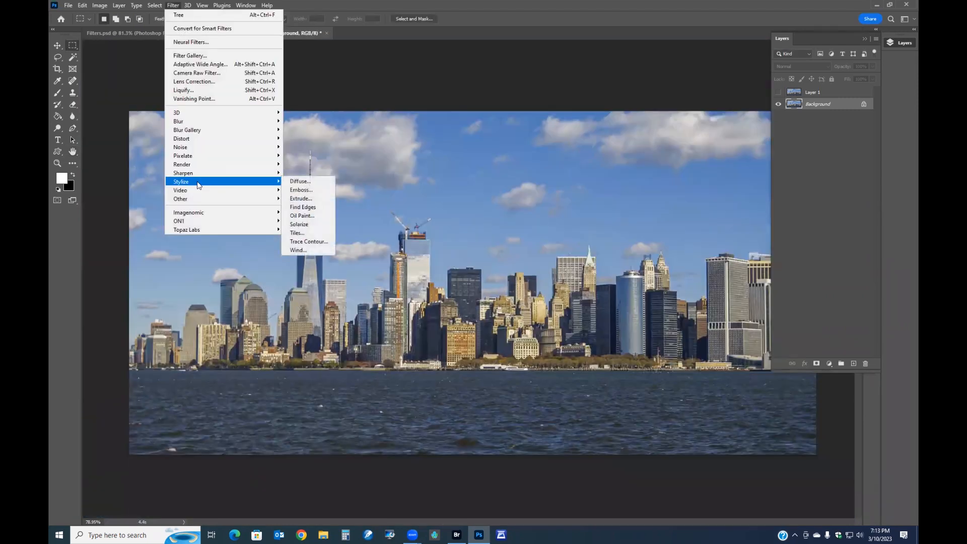
# - Apply the Oil Paint filter to the skyline, adjusting its preview zoom, and undo it
pyautogui.click(308, 217)
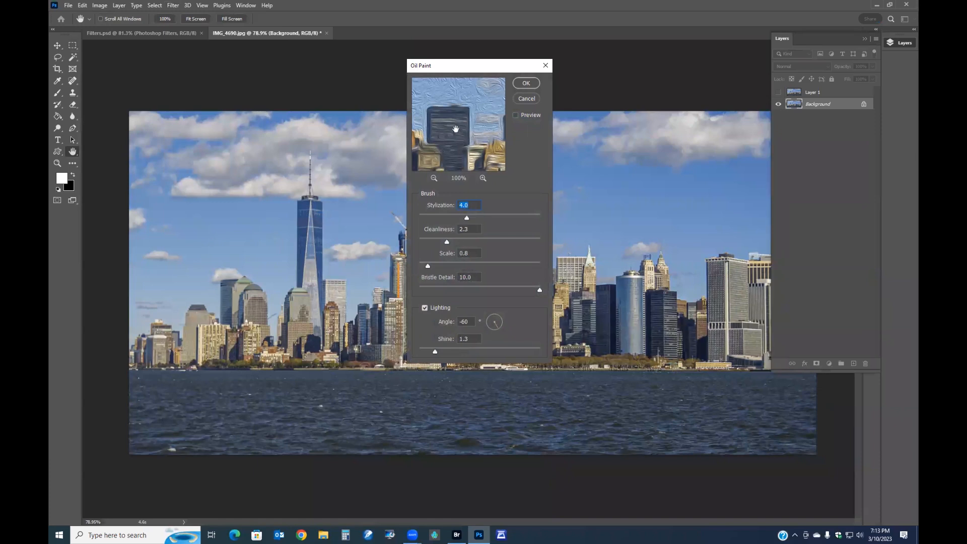
pyautogui.click(482, 178)
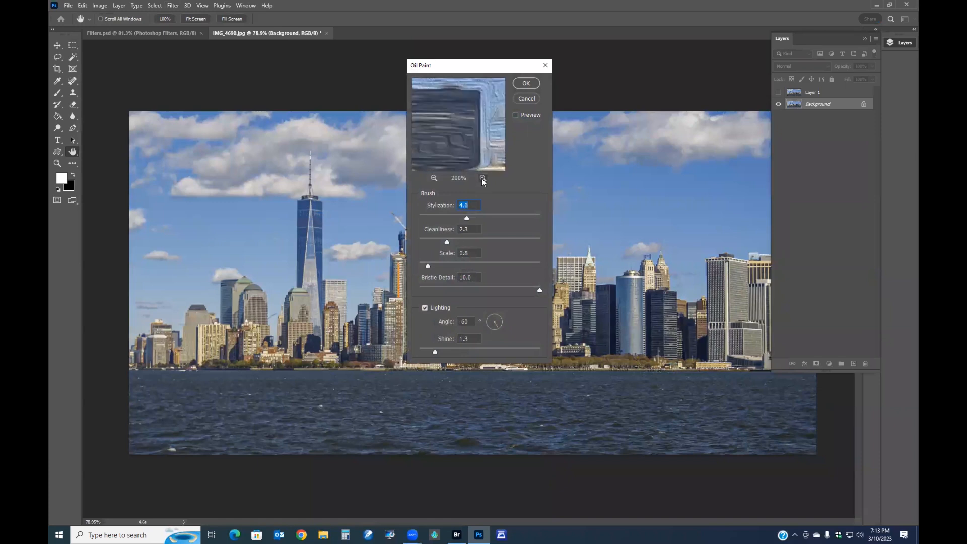
pyautogui.click(433, 178)
pyautogui.click(433, 177)
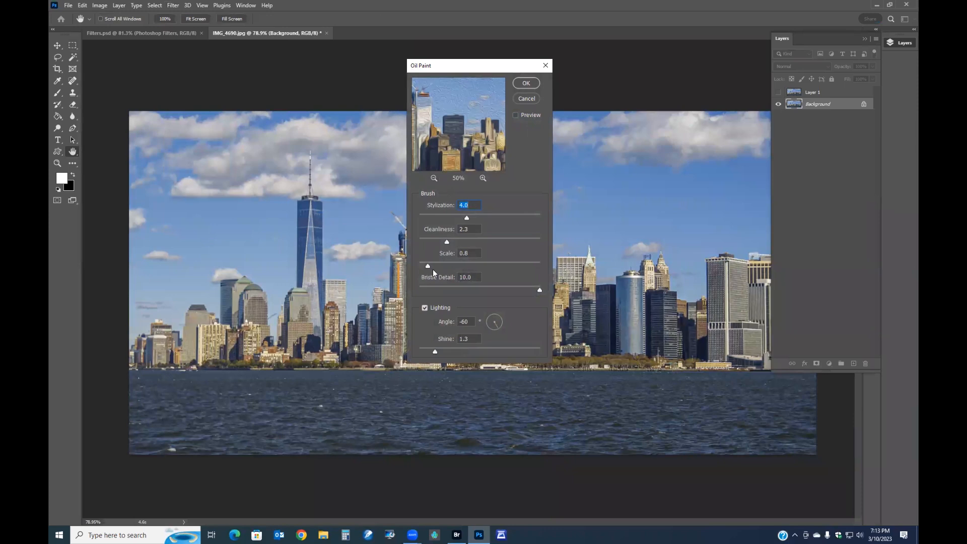
pyautogui.moveTo(445, 265); pyautogui.dragTo(460, 267)
pyautogui.click(526, 84)
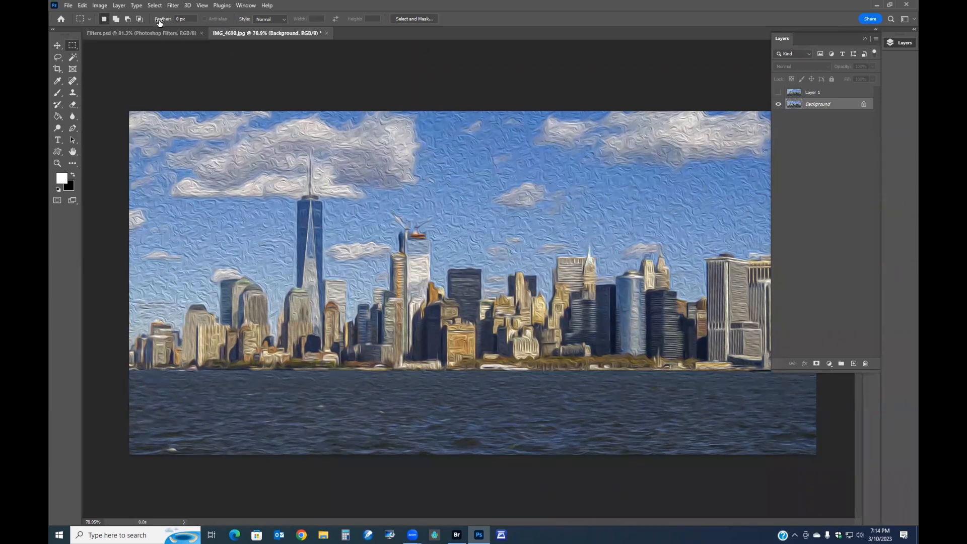
pyautogui.hotkey('ctrl', 'z')
# - Apply the Tiles filter with 10 tiles and 10% maximum offset, then undo it
pyautogui.click(173, 6)
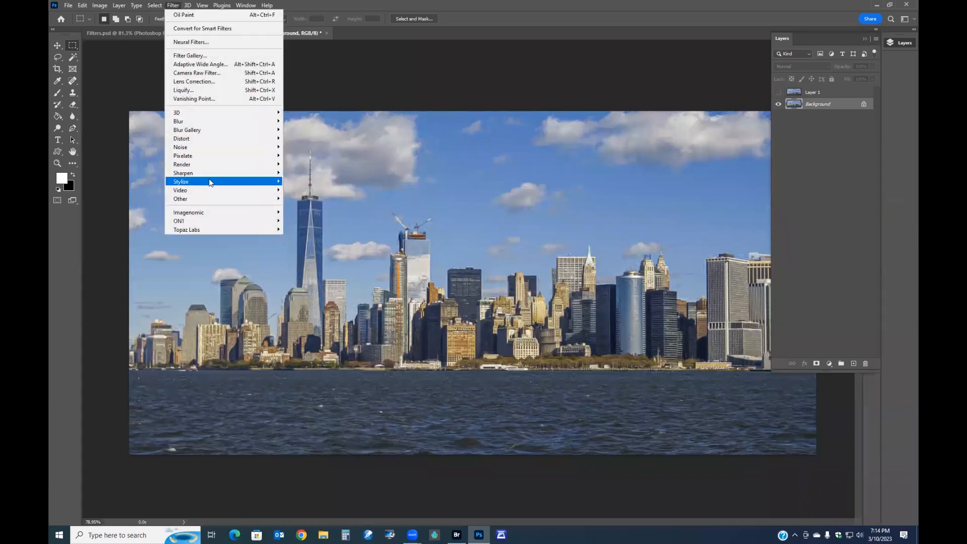
pyautogui.moveTo(211, 199)
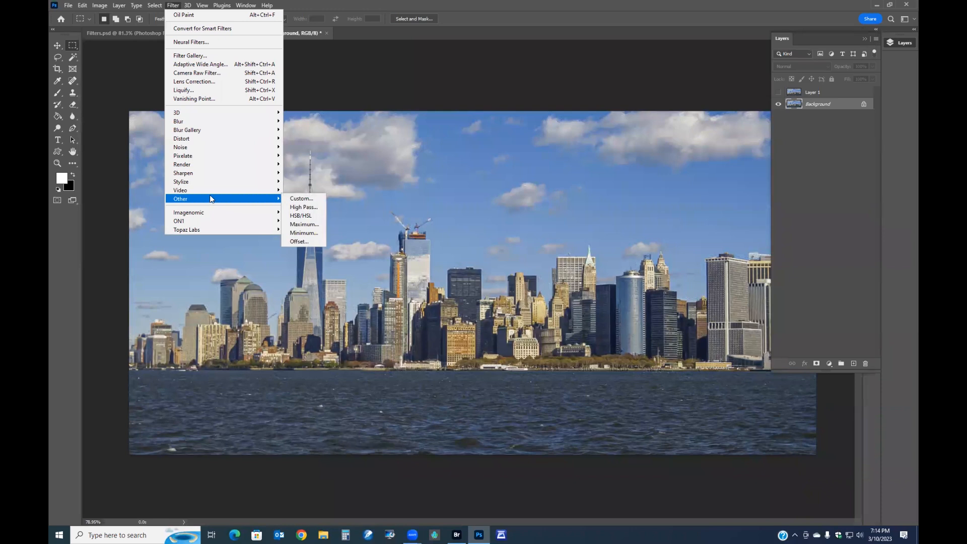
pyautogui.moveTo(210, 182)
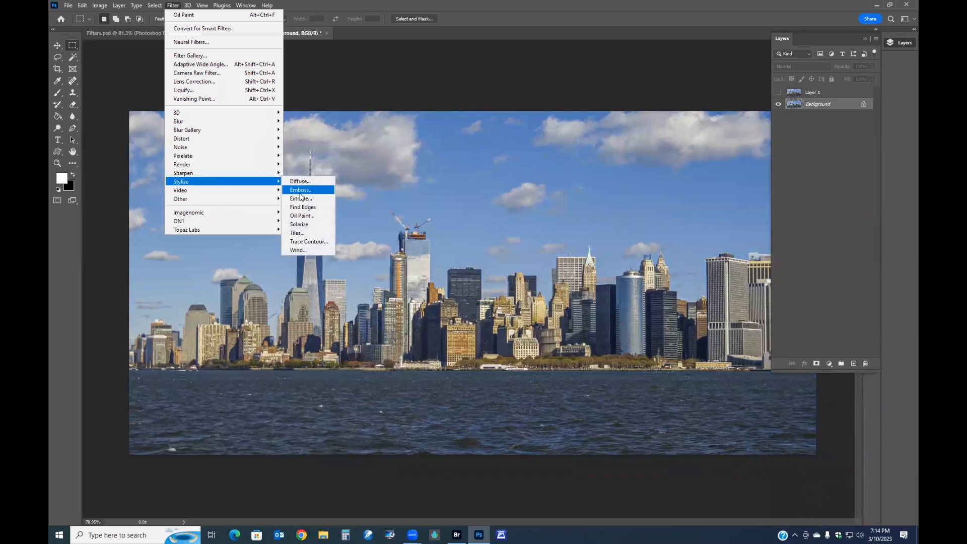
pyautogui.click(307, 233)
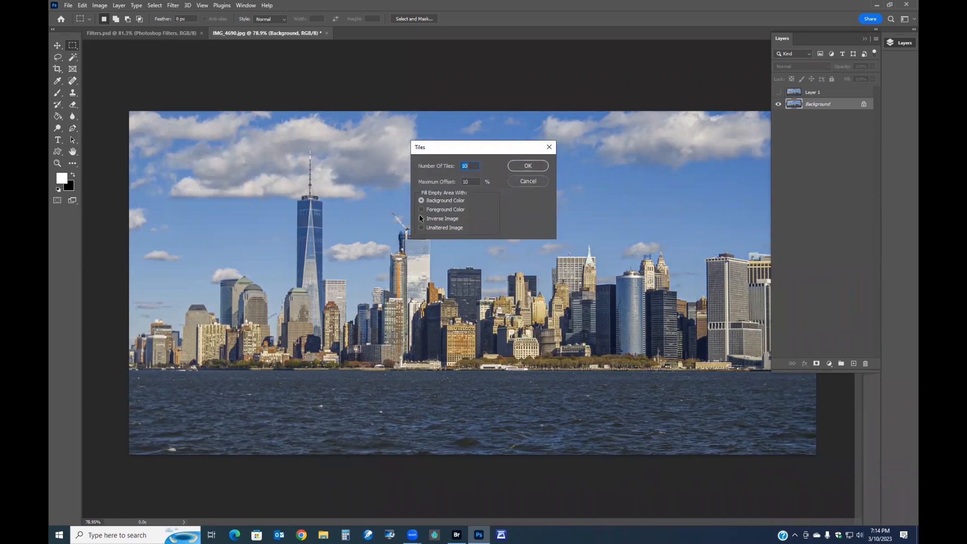
pyautogui.click(521, 170)
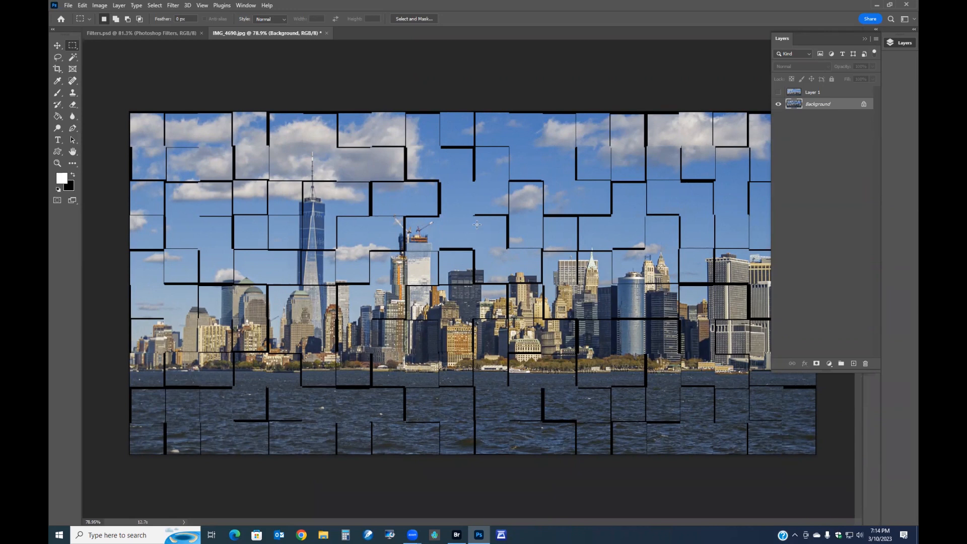
pyautogui.hotkey('ctrl', 'z')
# - Open the De-Interlace video filter
pyautogui.click(173, 6)
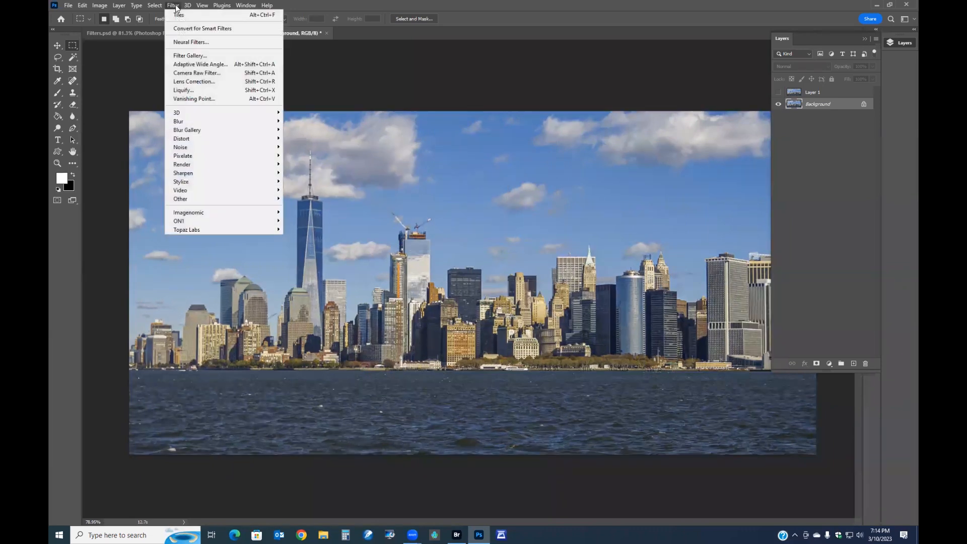
pyautogui.moveTo(216, 187)
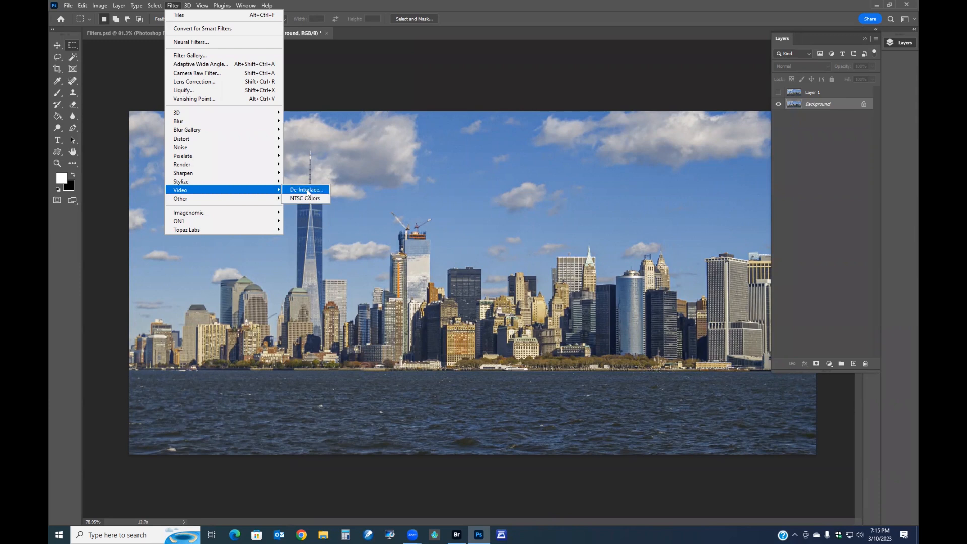
pyautogui.click(307, 193)
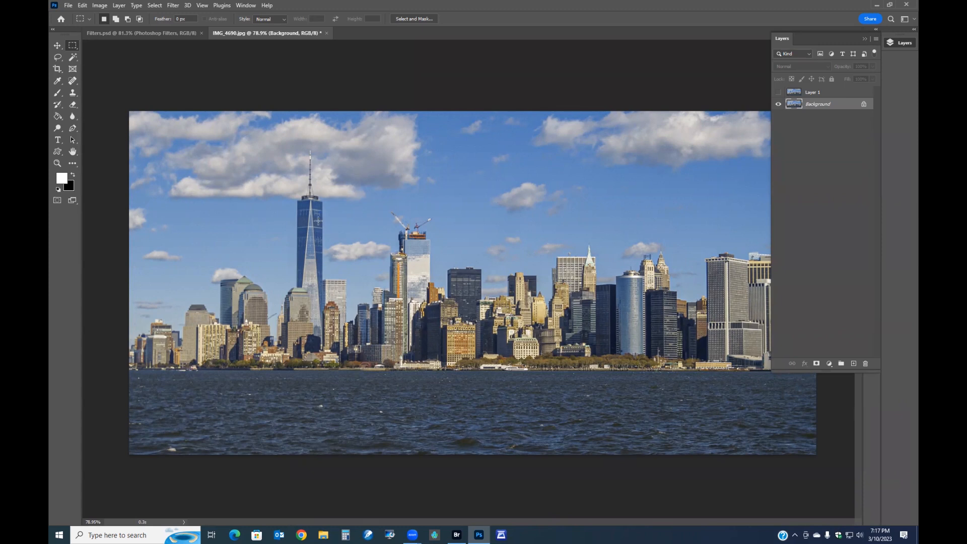
# - Open the Offset filter on the skyline and set the horizontal offset to -2702 pixels right with Wrap Around
pyautogui.click(173, 6)
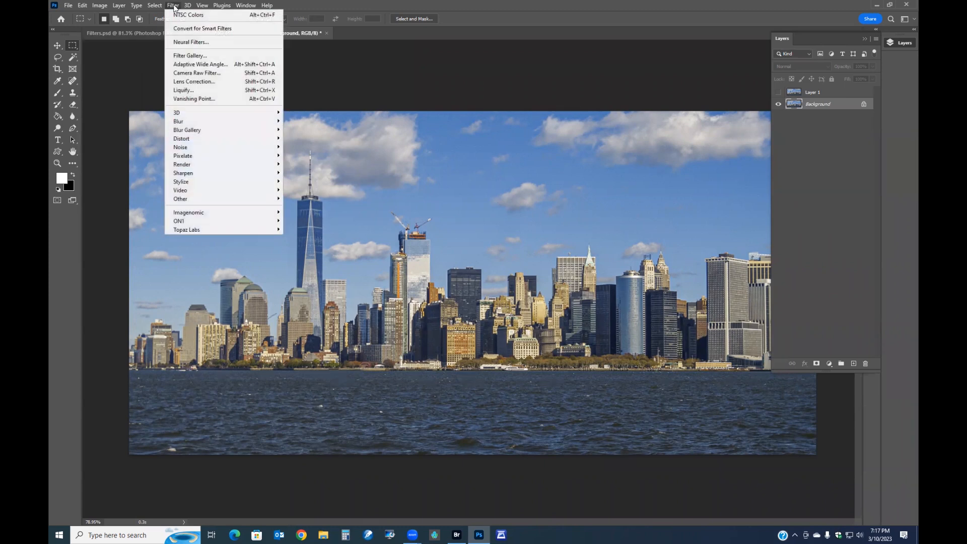
pyautogui.moveTo(197, 177)
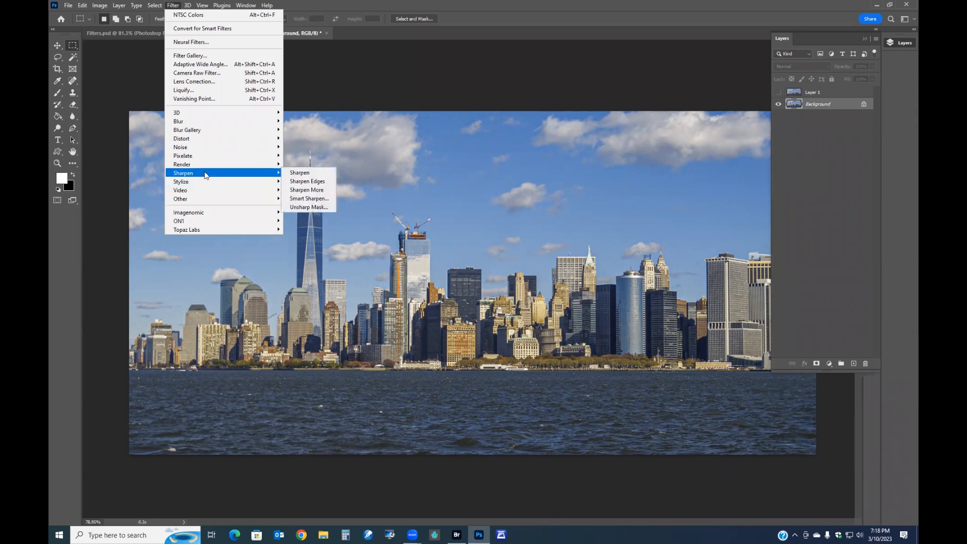
pyautogui.moveTo(216, 204)
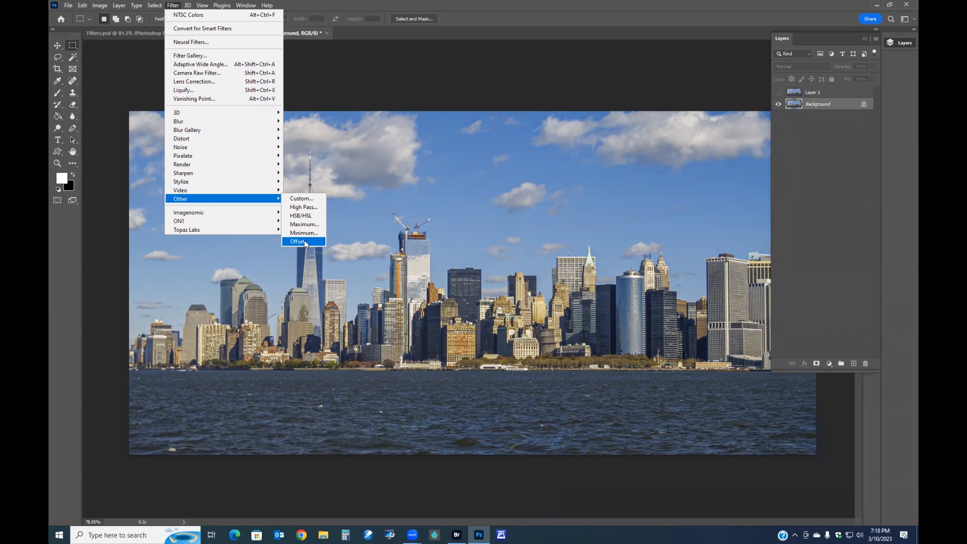
pyautogui.moveTo(216, 141)
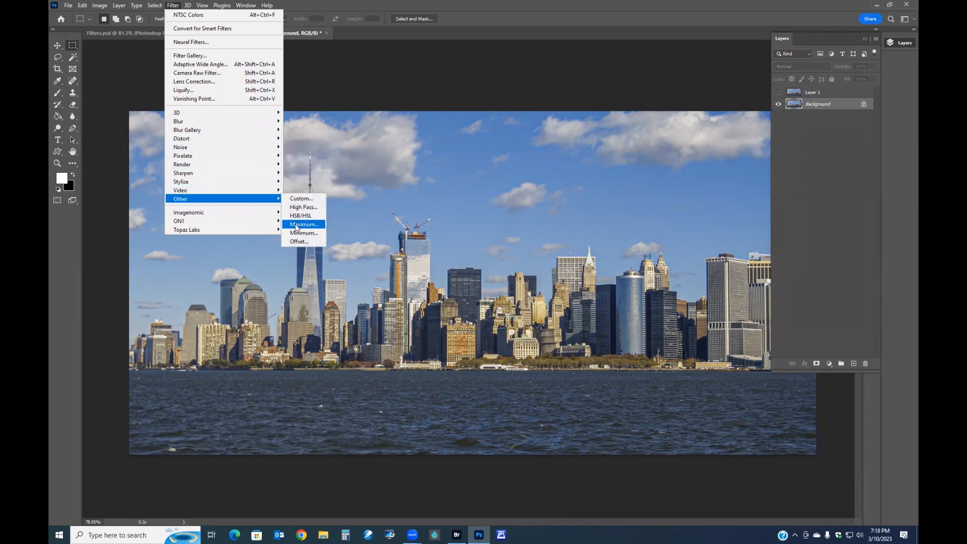
pyautogui.click(301, 241)
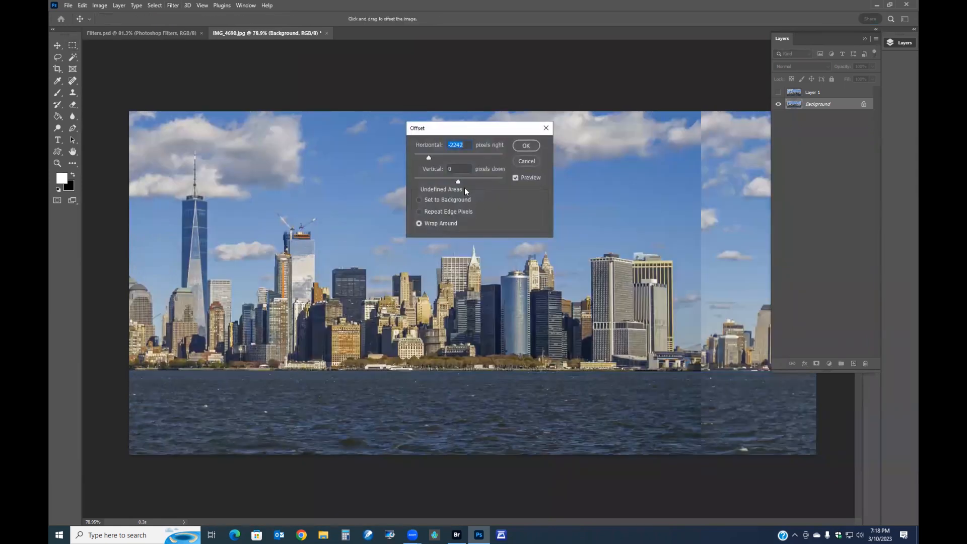
pyautogui.moveTo(428, 158); pyautogui.dragTo(424, 158)
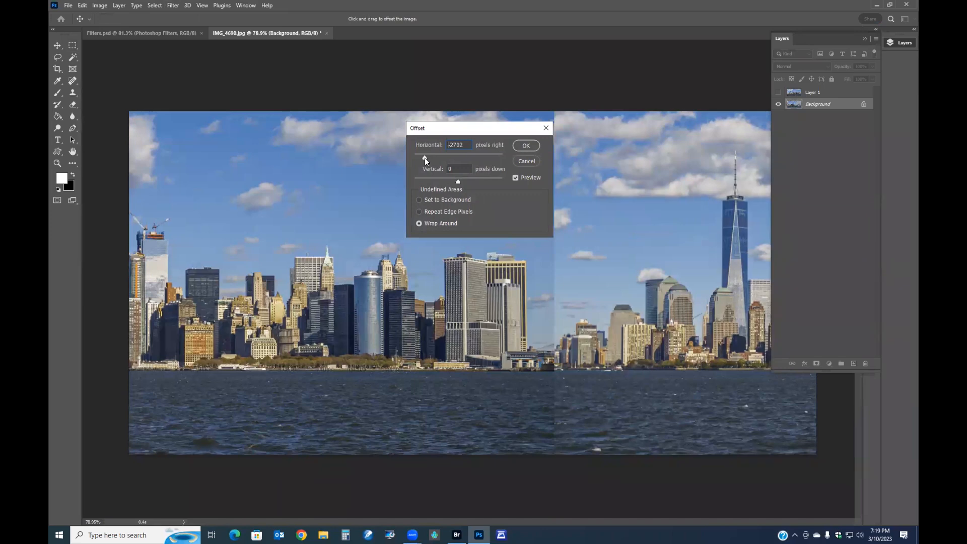
# - Set the Offset filter's vertical offset to +528 pixels down
pyautogui.moveTo(493, 135); pyautogui.dragTo(225, 75)
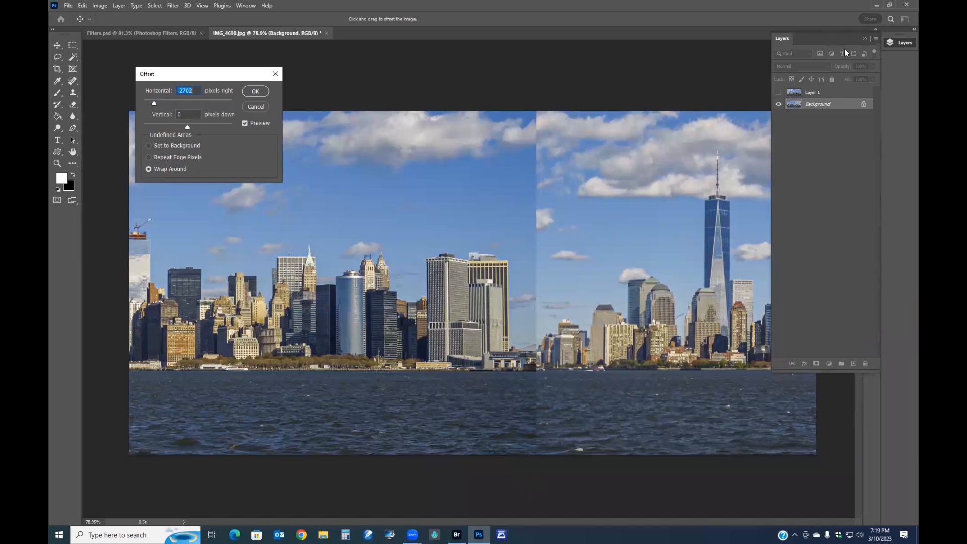
pyautogui.click(863, 39)
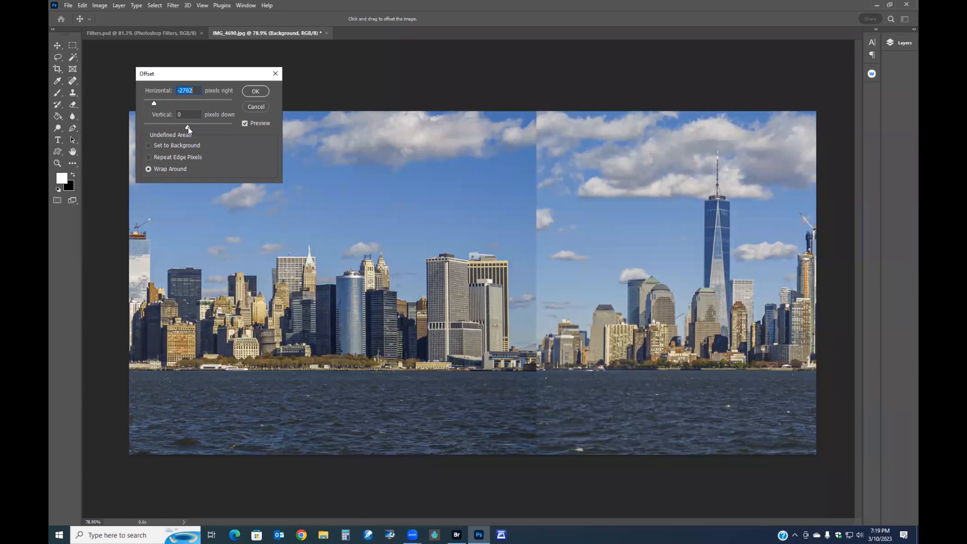
pyautogui.moveTo(189, 126); pyautogui.dragTo(201, 129)
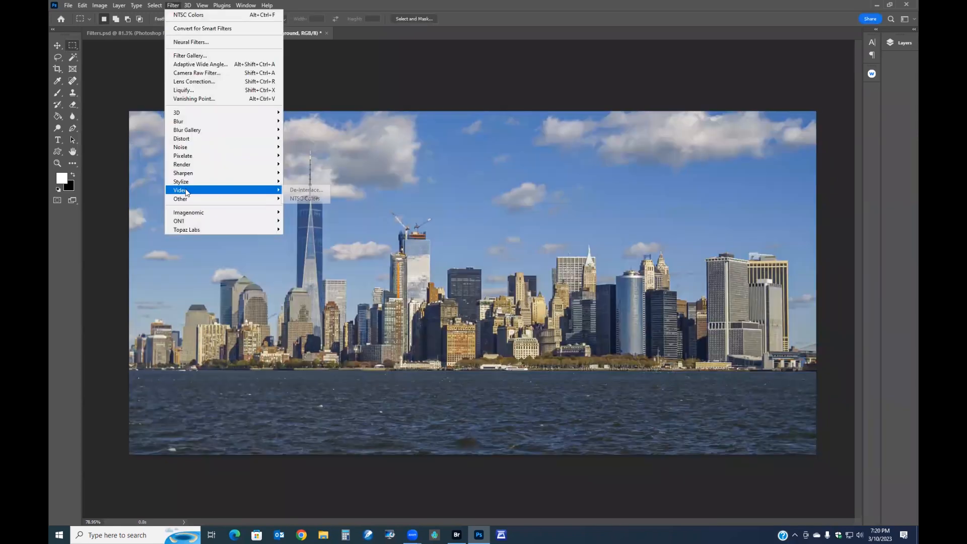
pyautogui.moveTo(190, 199)
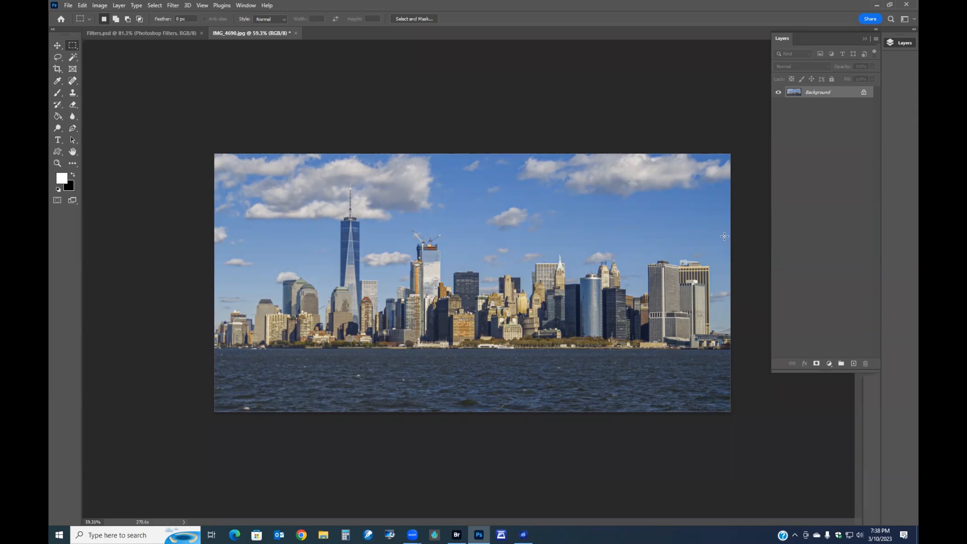
# - Duplicate the background layer and open the ON1 Effects 2023 plugin on the copy
pyautogui.hotkey('ctrl', 'j')
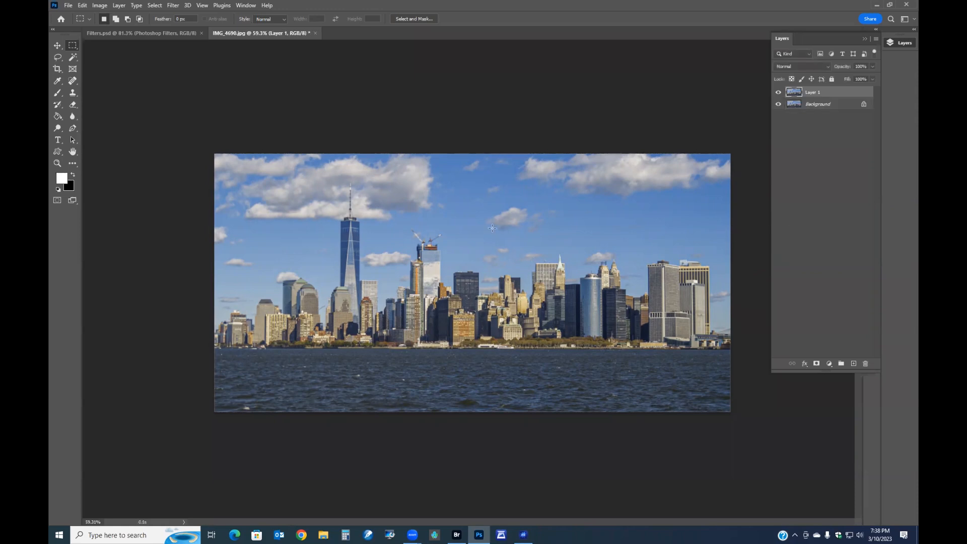
pyautogui.click(172, 5)
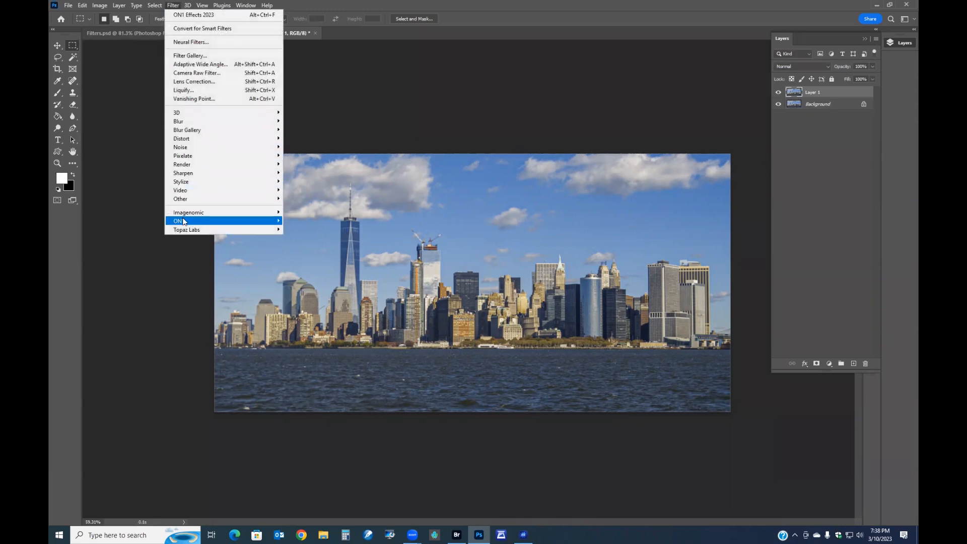
pyautogui.moveTo(183, 222)
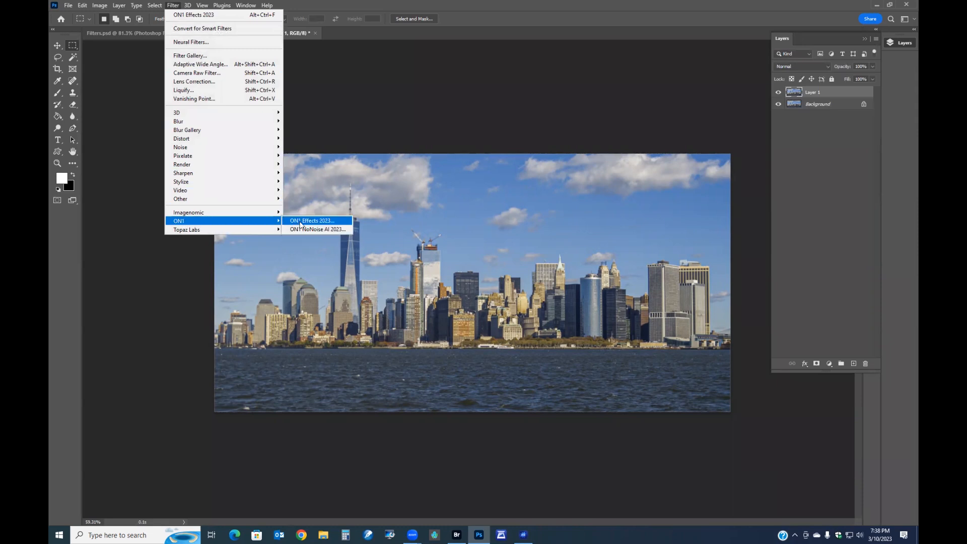
pyautogui.click(303, 222)
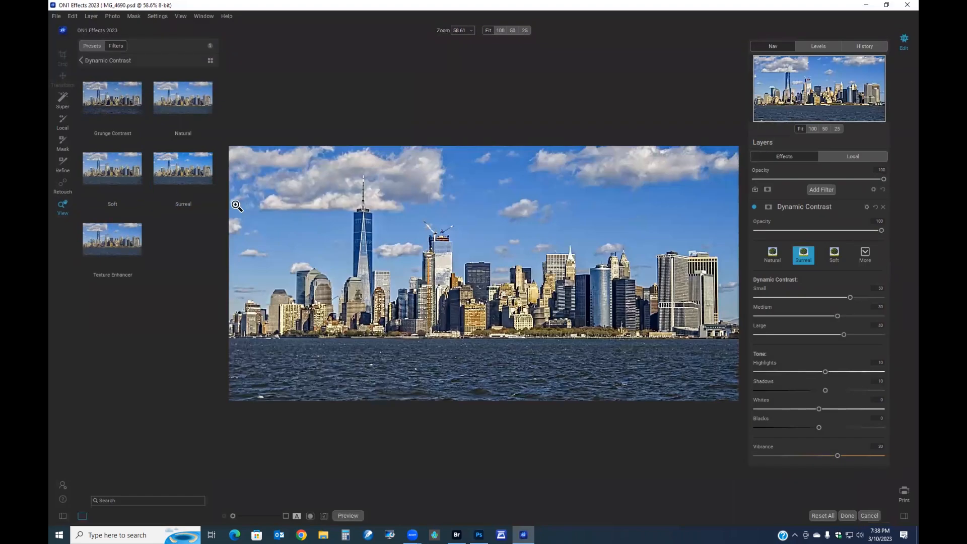
# - Apply ON1's Dynamic Contrast filter with the Surreal preset to the duplicated layer
pyautogui.click(81, 59)
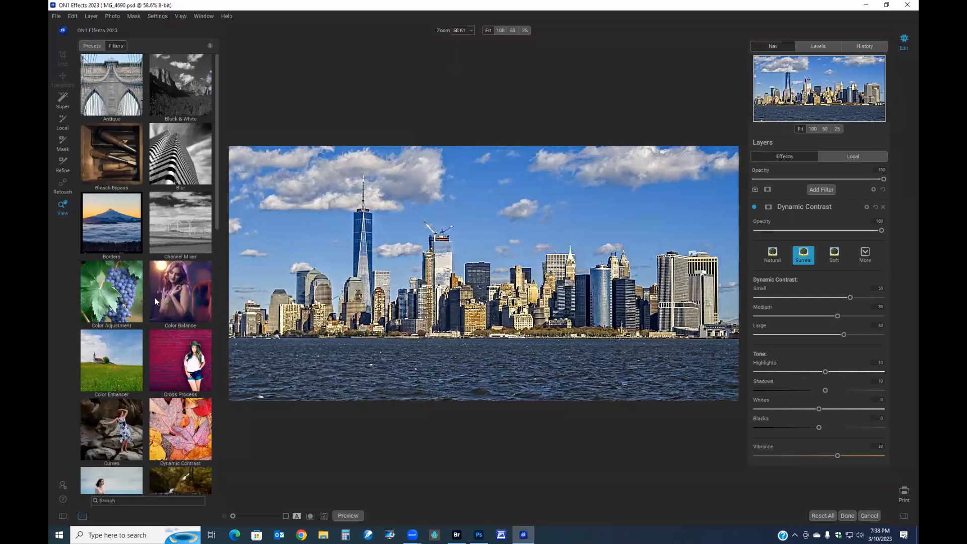
pyautogui.scroll(-4, 155, 301)
pyautogui.scroll(-8, 155, 301)
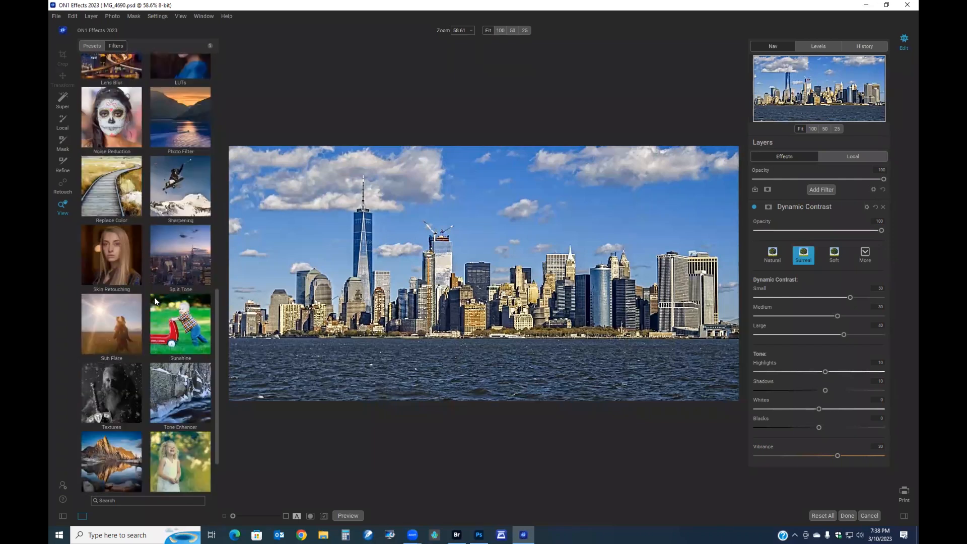
pyautogui.scroll(-2, 155, 301)
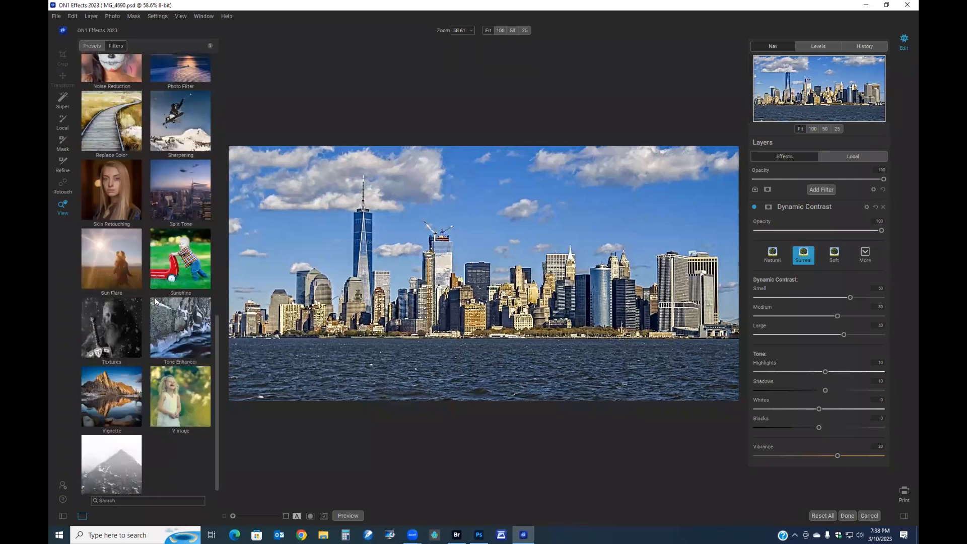
pyautogui.scroll(-1, 155, 301)
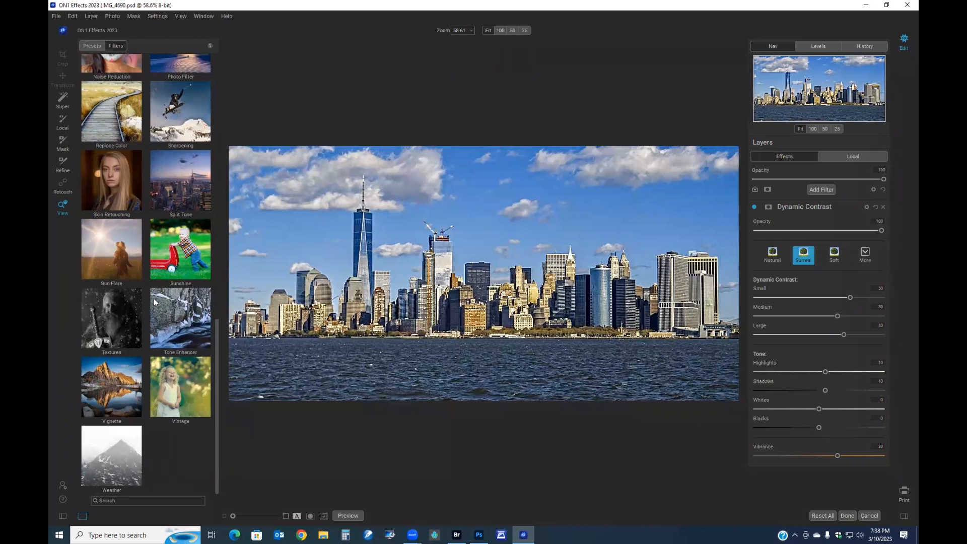
pyautogui.scroll(10, 153, 298)
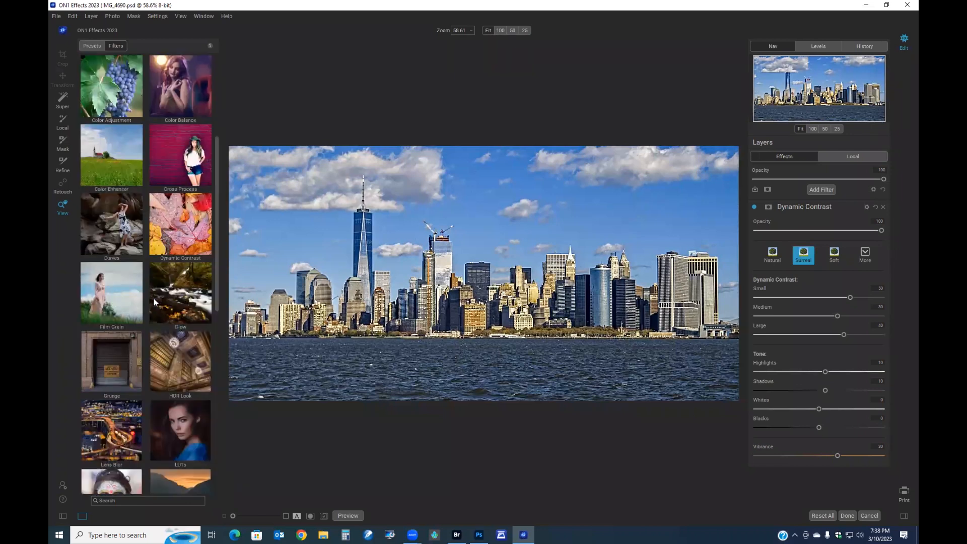
pyautogui.click(174, 290)
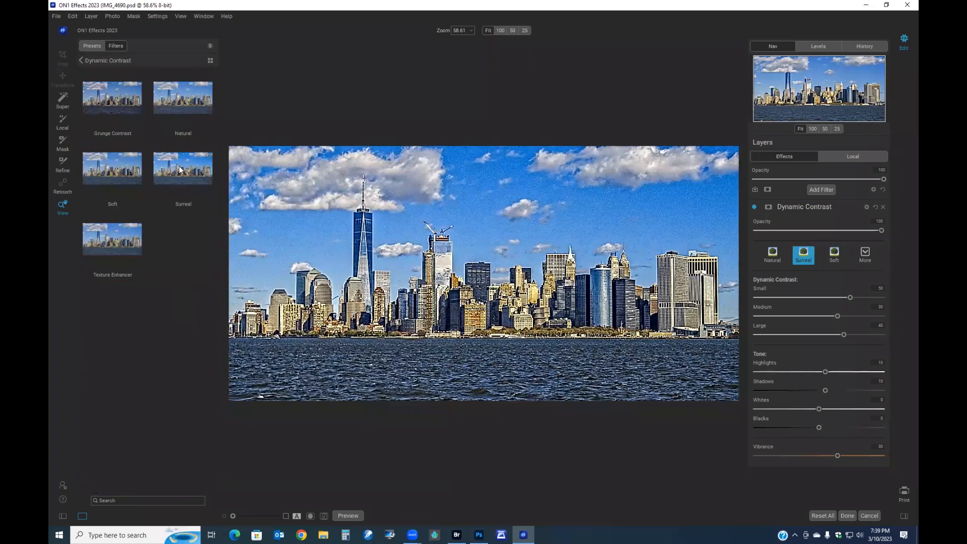
pyautogui.click(176, 169)
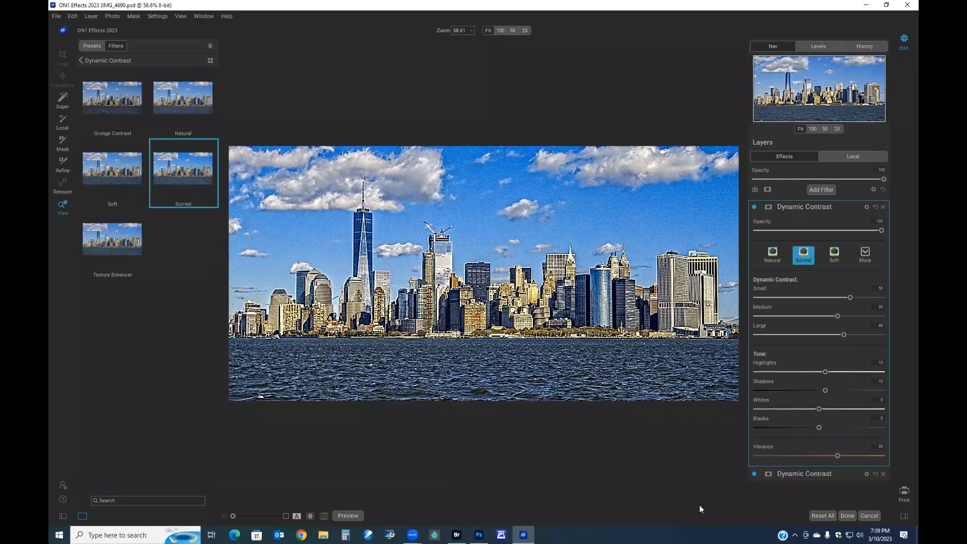
pyautogui.click(845, 515)
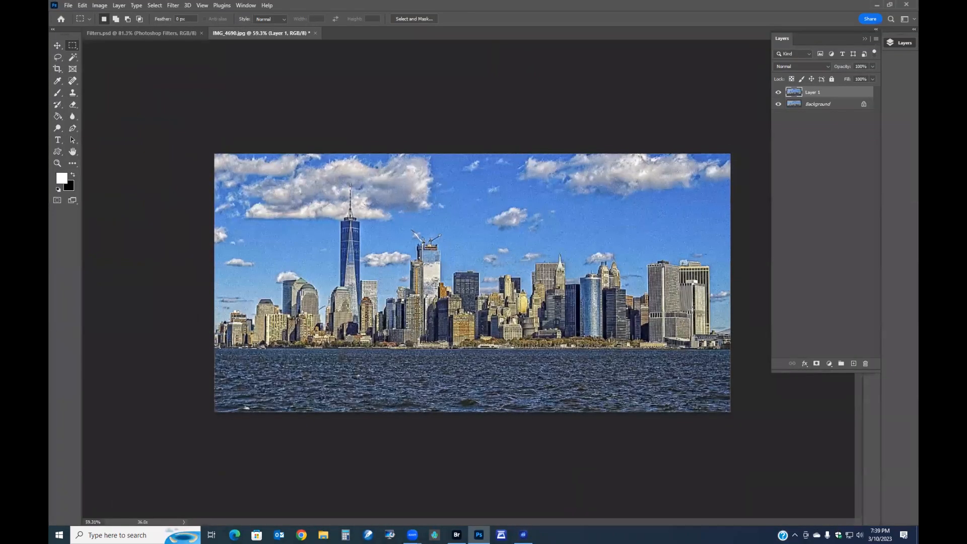
# - Compare the effect layer on and off and lower its opacity to 10%
pyautogui.click(778, 92)
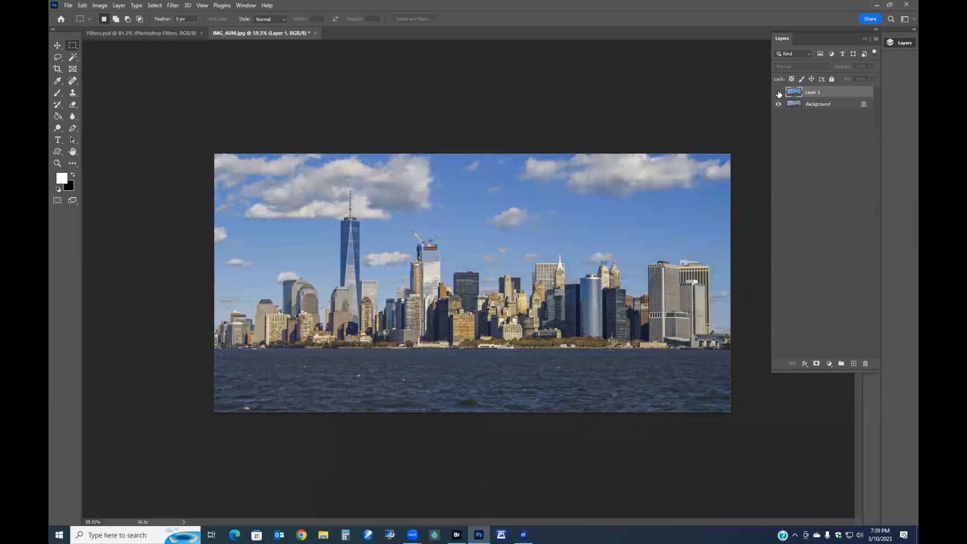
pyautogui.click(777, 93)
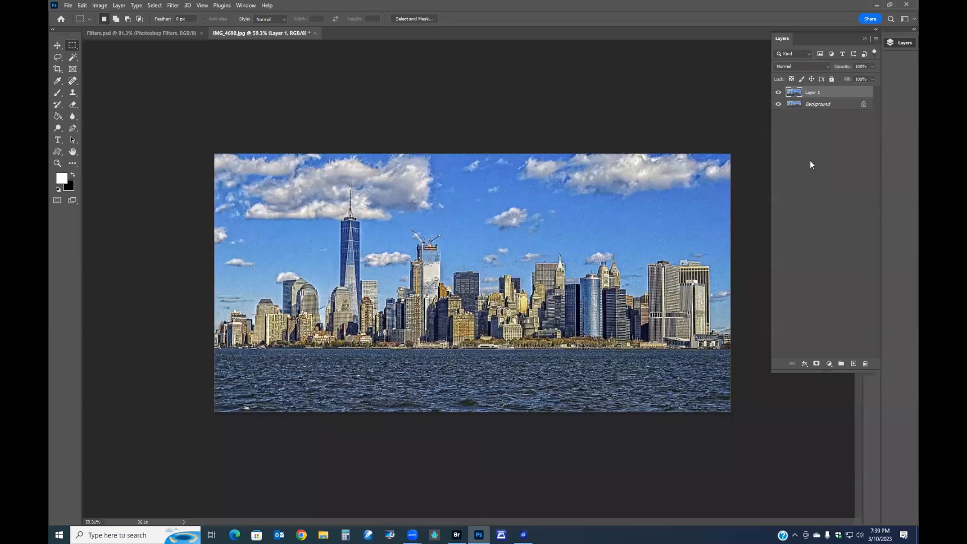
pyautogui.moveTo(841, 67); pyautogui.dragTo(733, 67)
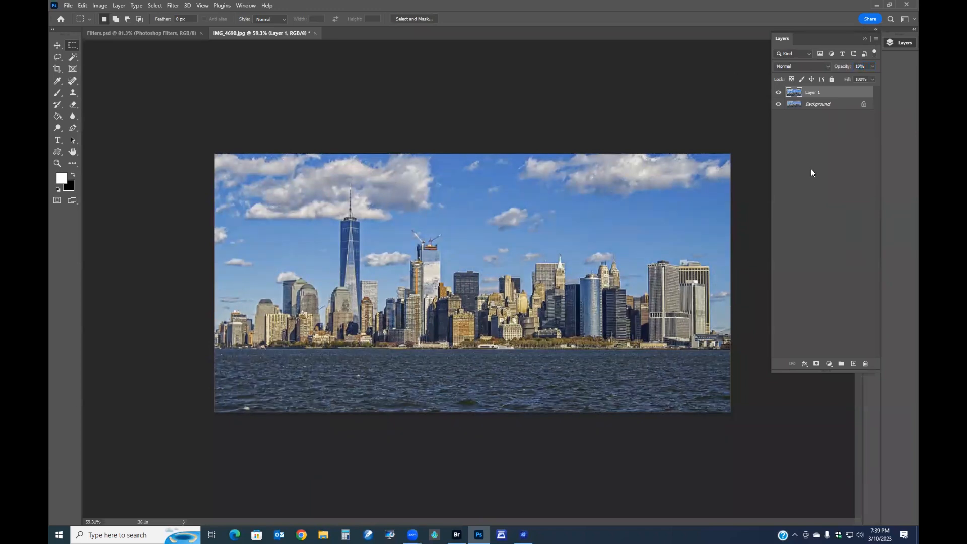
pyautogui.click(778, 93)
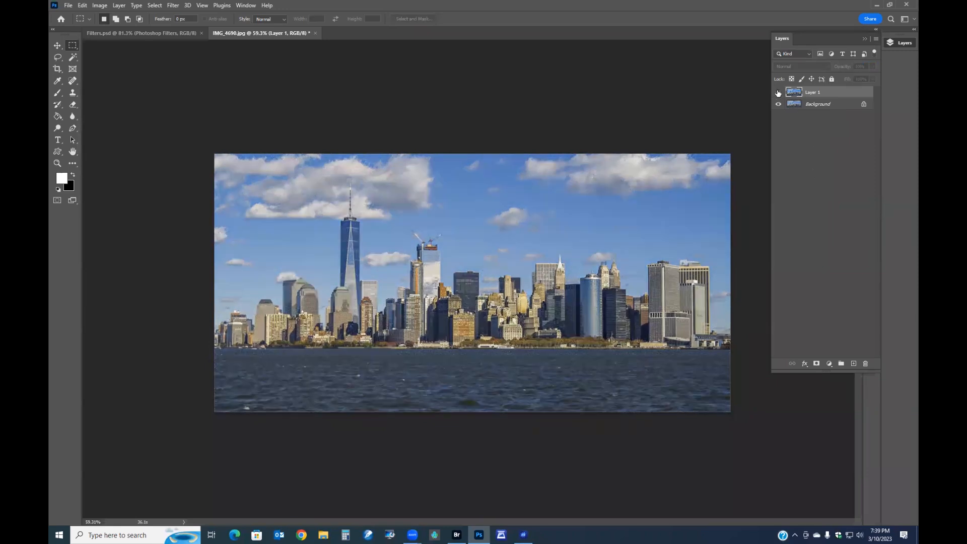
pyautogui.click(778, 93)
# - Zoom in on the skyline, compare the effect layer on and off, and raise its opacity to 100%
pyautogui.scroll(3, 640, 218)
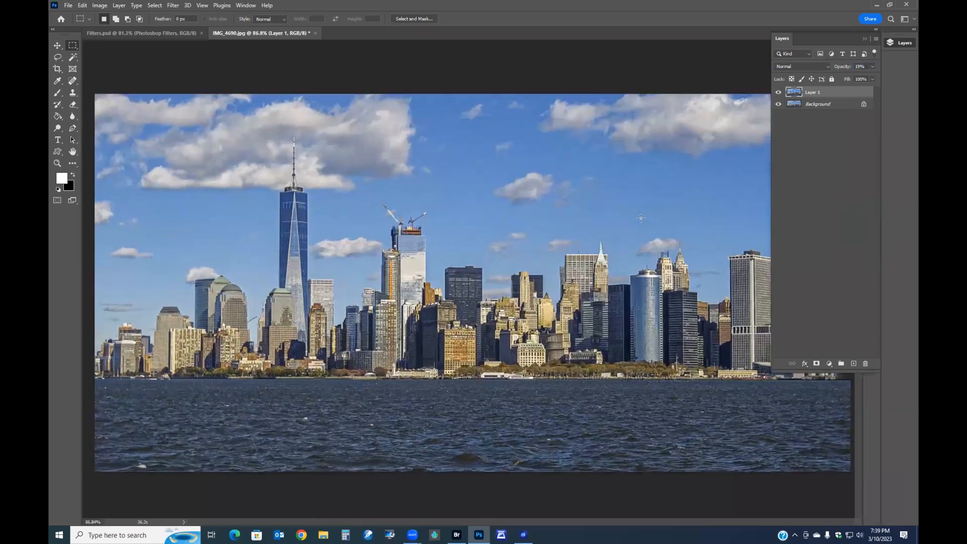
pyautogui.scroll(1, 640, 218)
pyautogui.click(779, 93)
pyautogui.click(779, 94)
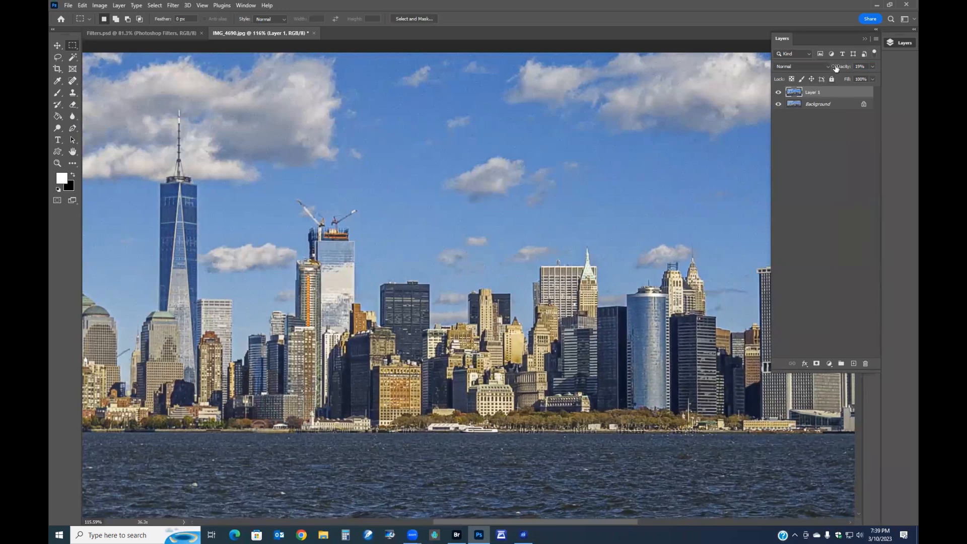
pyautogui.moveTo(836, 68); pyautogui.dragTo(874, 73)
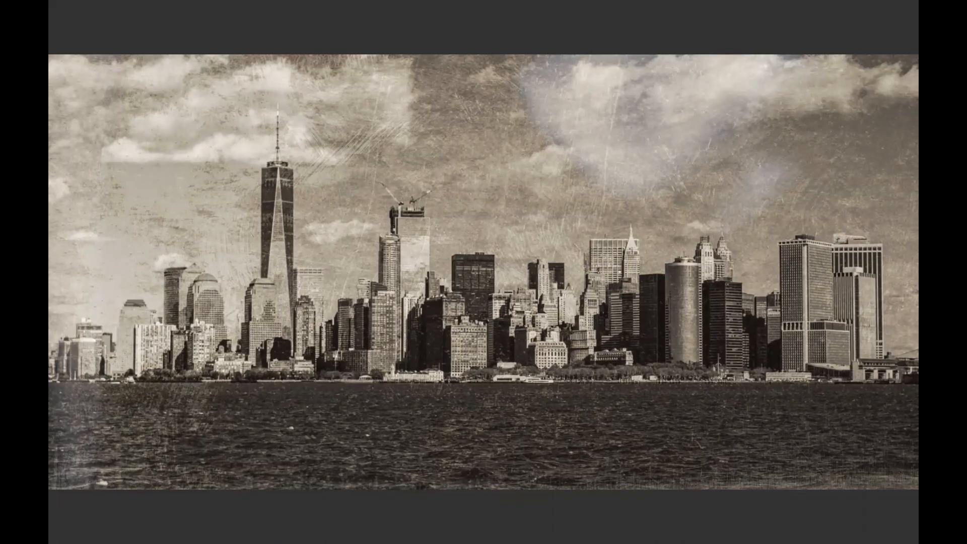
# - Page through the edited skyline versions in full-screen preview, then return to Photoshop
pyautogui.press('Right')
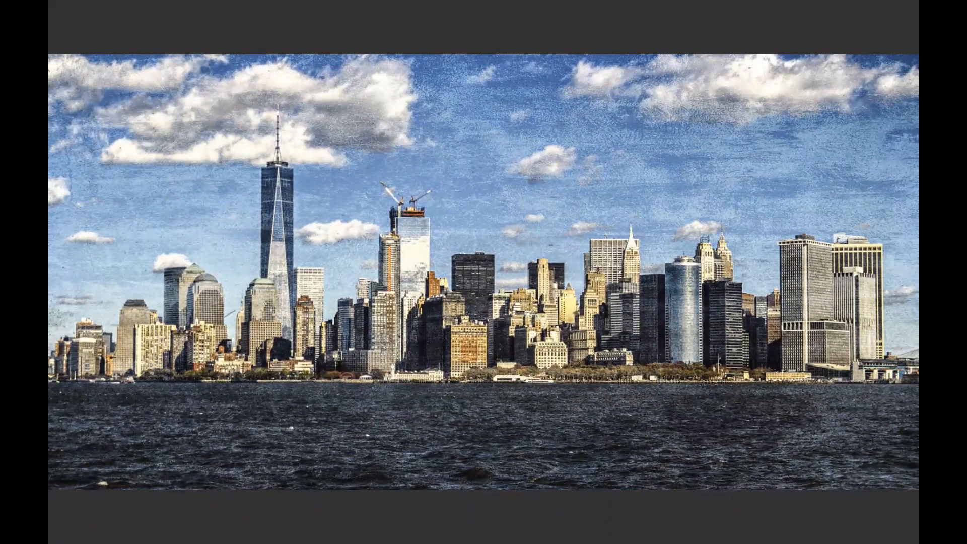
pyautogui.press('Right')
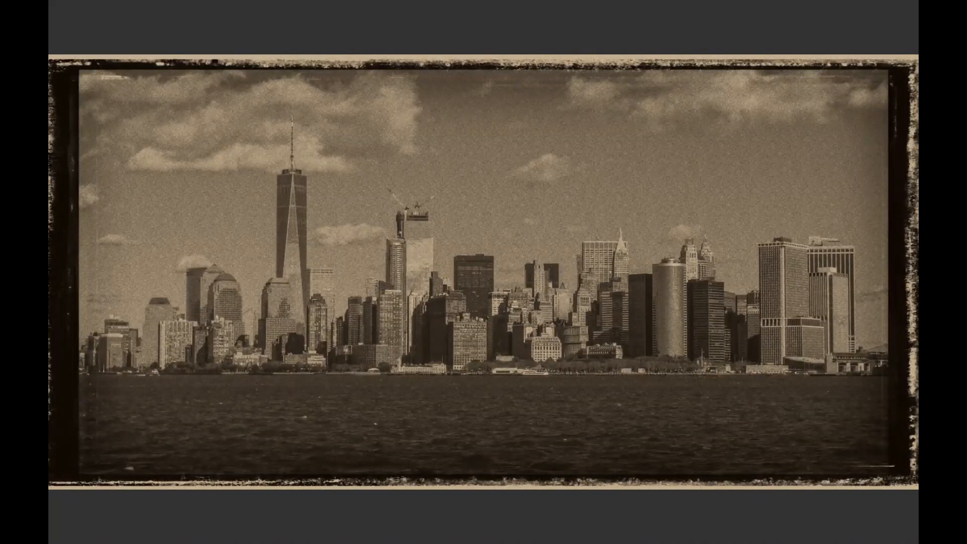
pyautogui.press('Right')
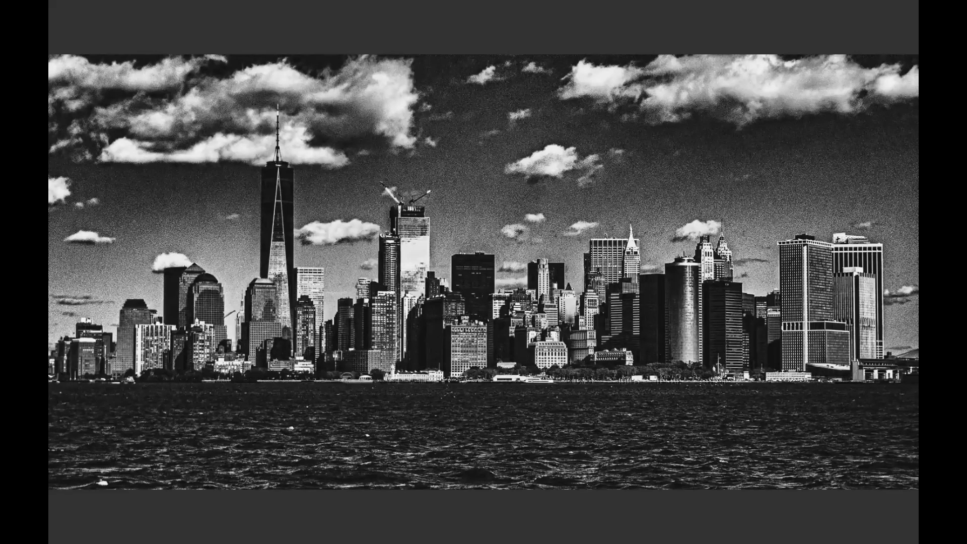
pyautogui.press('Right')
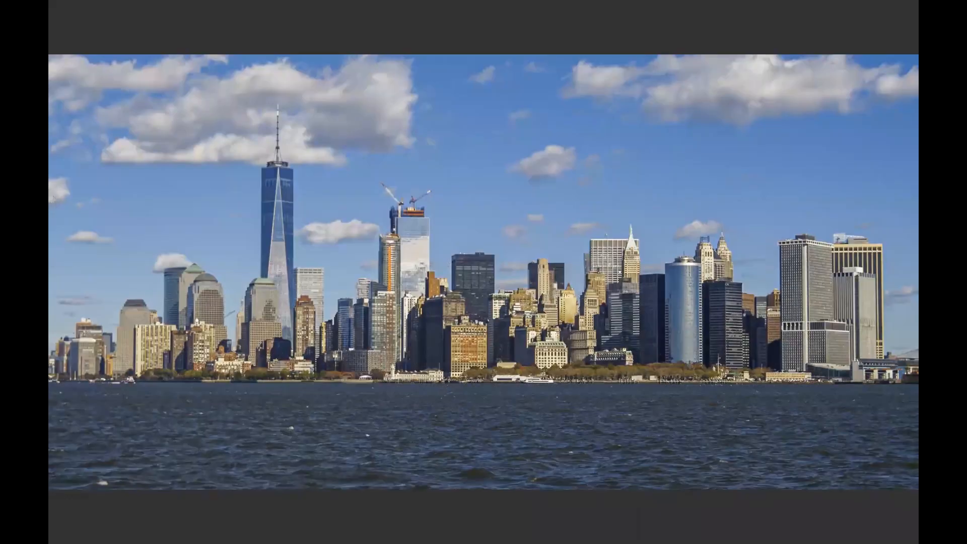
pyautogui.press('Escape')
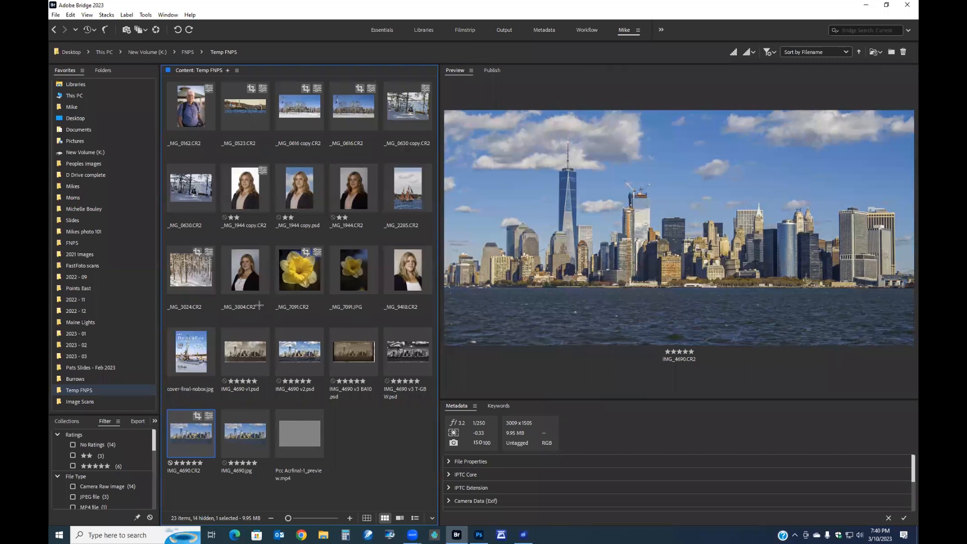
pyautogui.click(478, 535)
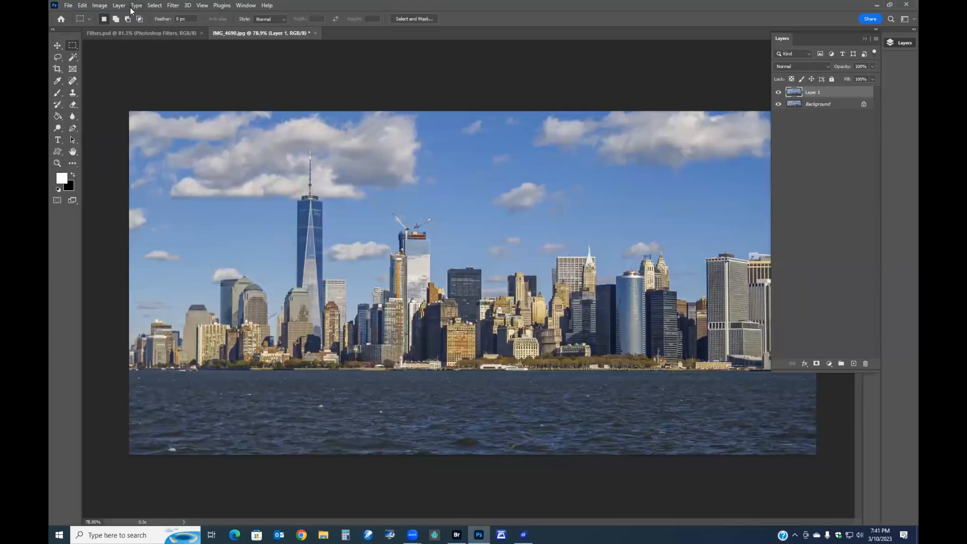
# - Open ON1 Effects 2023 on Layer 1 and browse to the Instant Film preset category
pyautogui.click(172, 8)
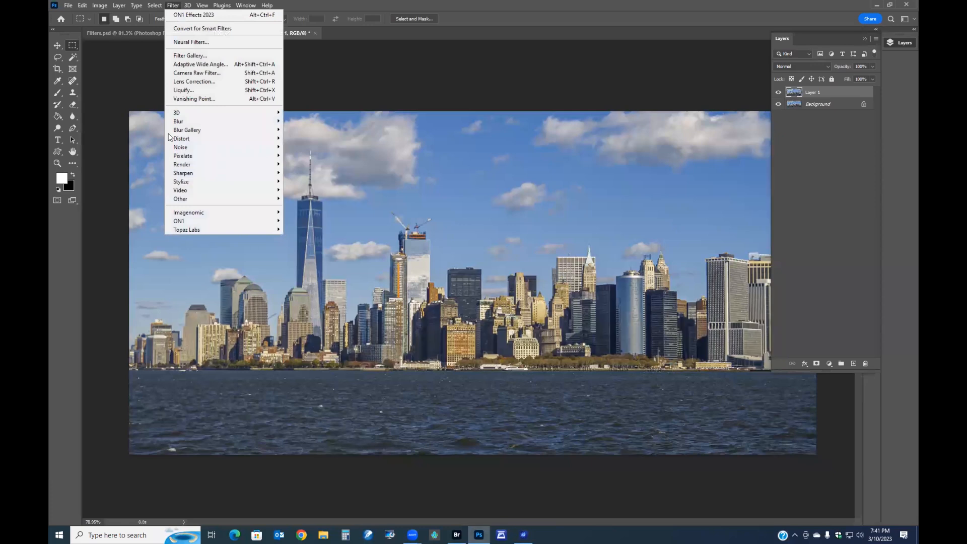
pyautogui.moveTo(201, 221)
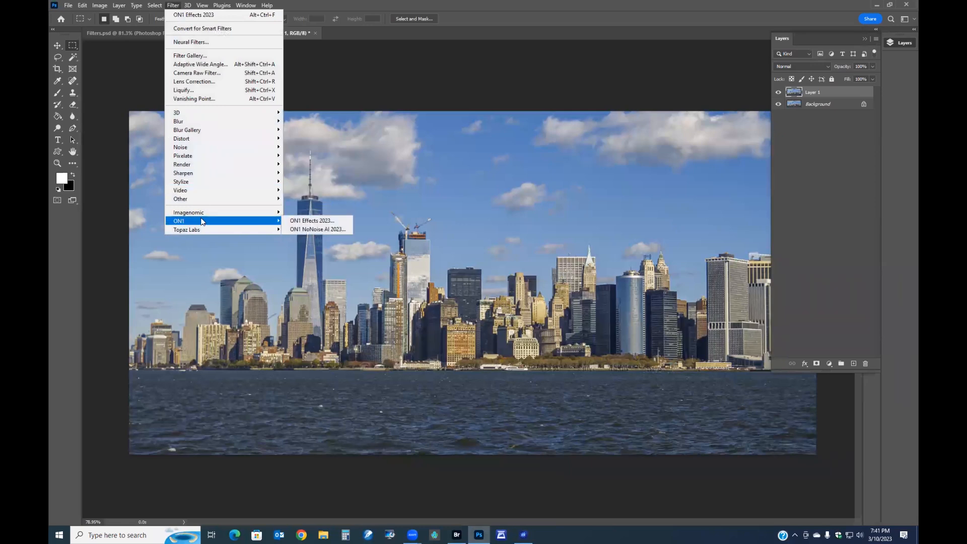
pyautogui.click(311, 221)
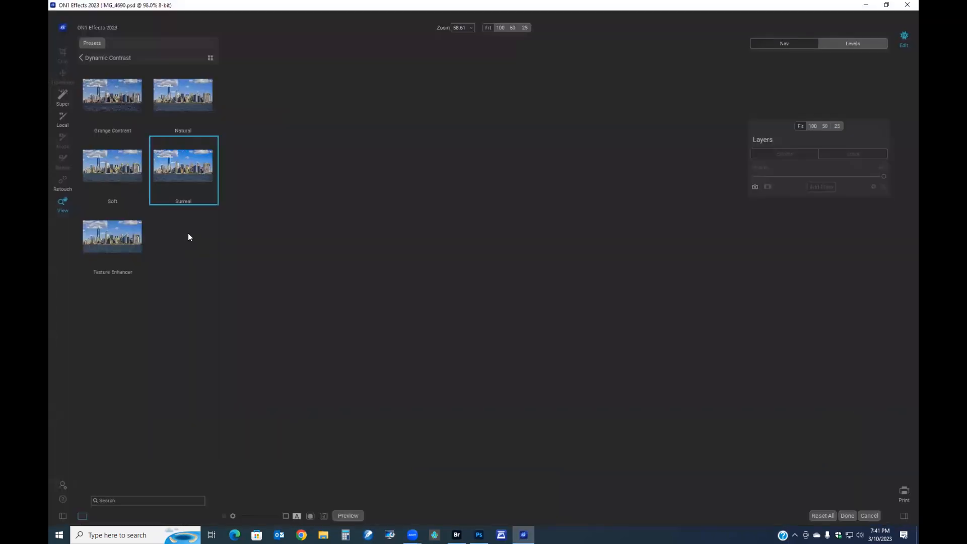
pyautogui.click(80, 59)
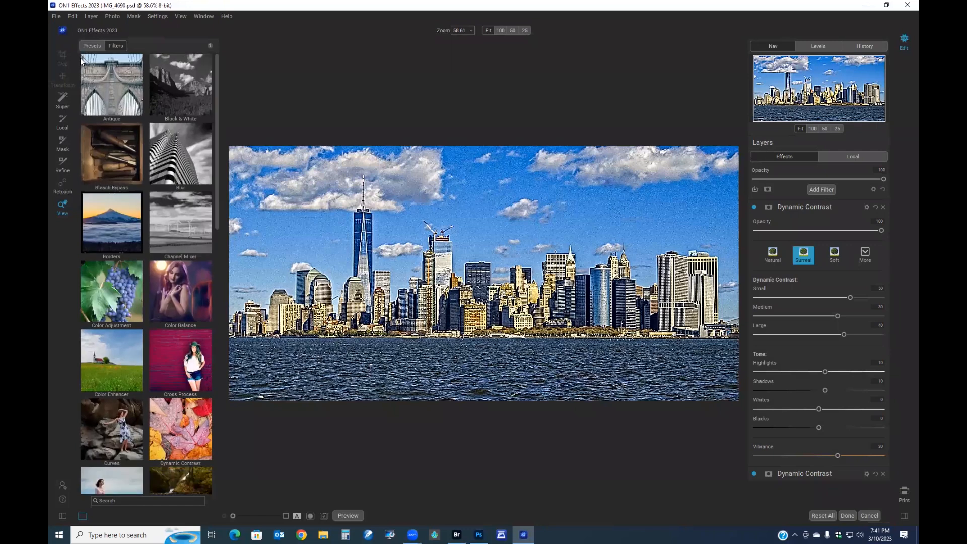
pyautogui.click(90, 46)
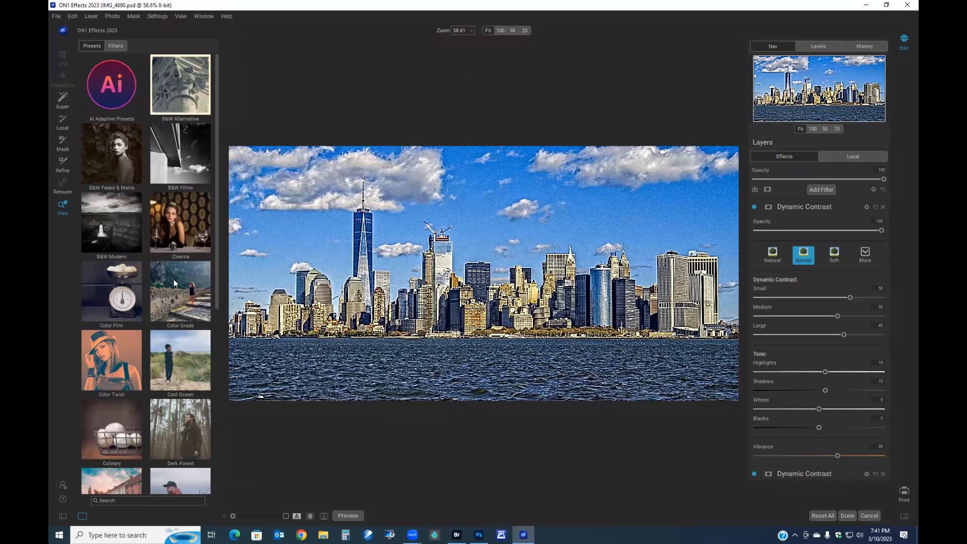
pyautogui.scroll(-4, 155, 322)
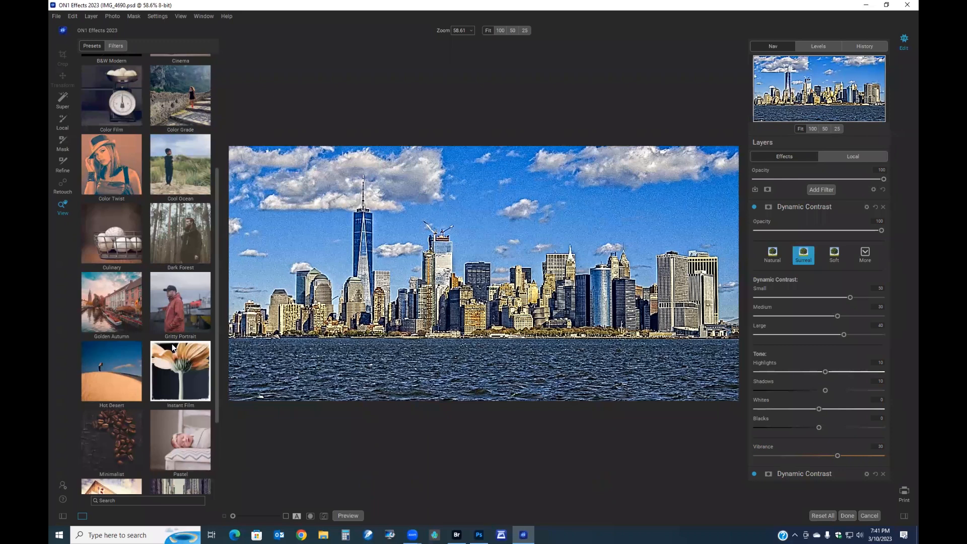
pyautogui.click(173, 371)
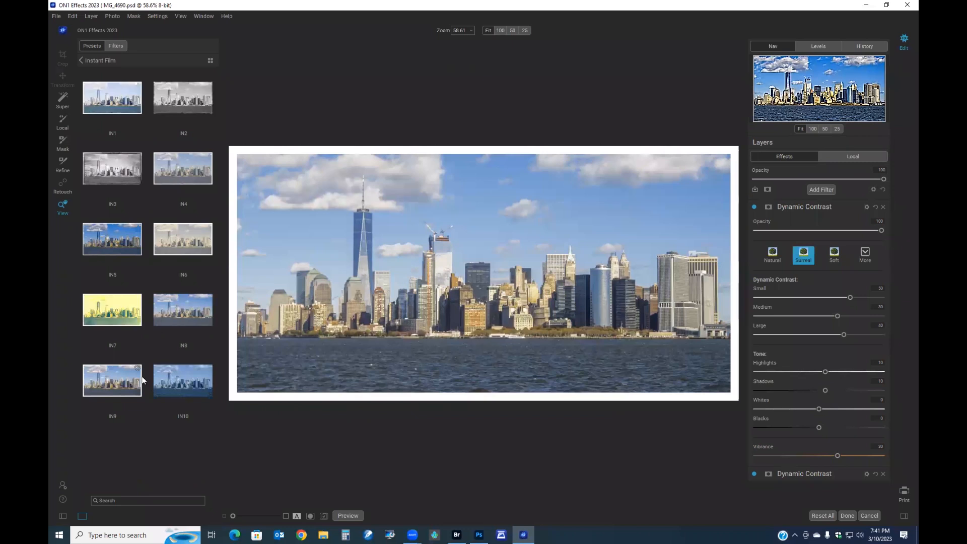
# - Apply the Instant Film IN3 preset and slightly adjust its fade strength
pyautogui.click(122, 343)
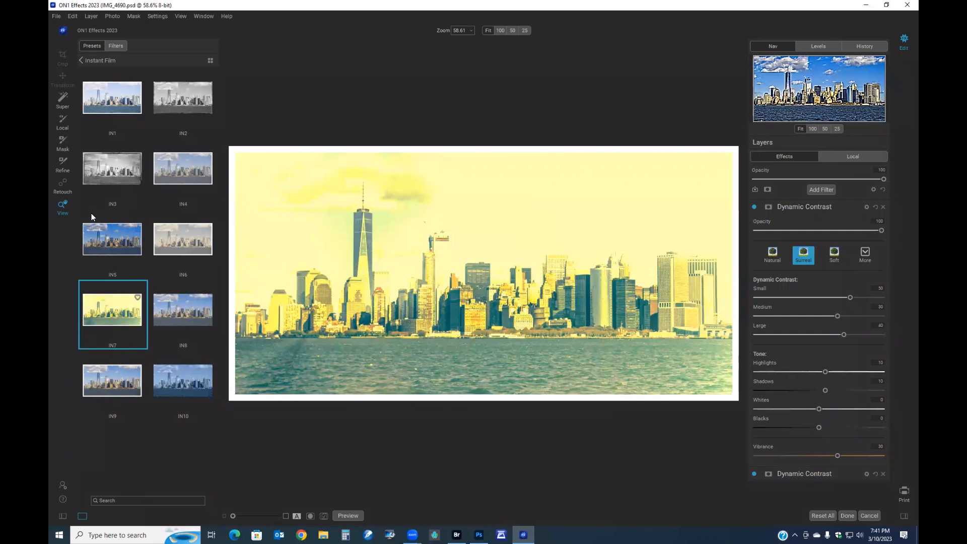
pyautogui.click(108, 177)
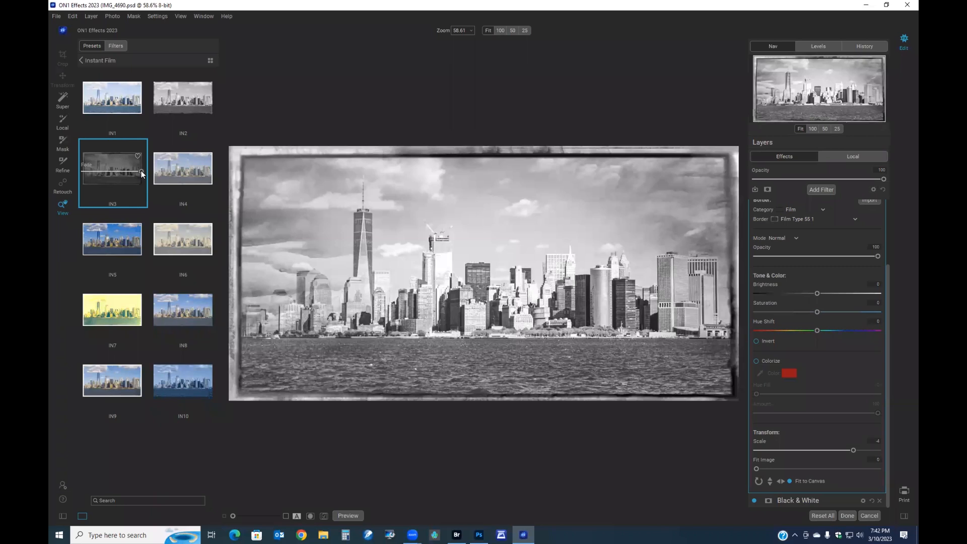
pyautogui.moveTo(141, 173)
pyautogui.mouseDown()
pyautogui.moveTo(62, 169)
pyautogui.moveTo(144, 177)
pyautogui.mouseUp()
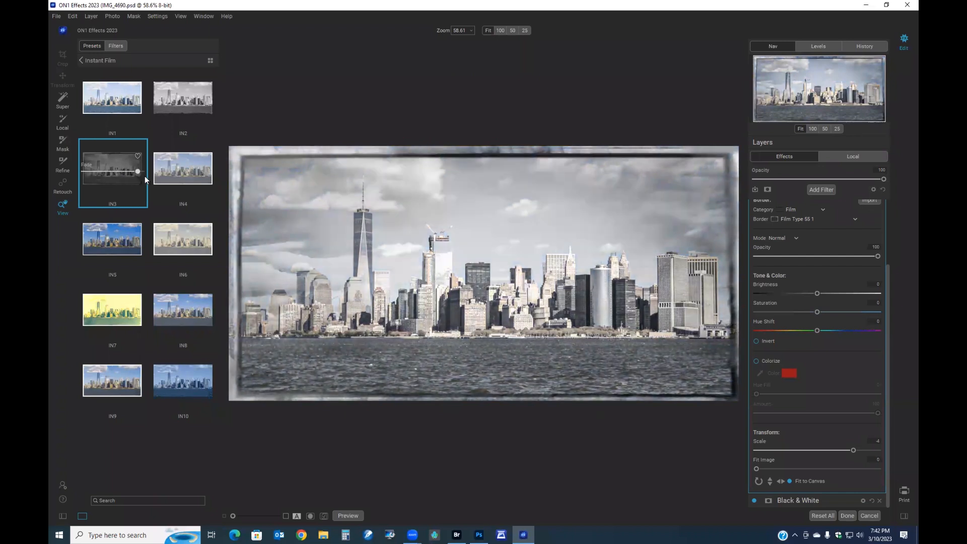
# - Toggle the Colorize option on and off, then apply the ON1 effect to the layer
pyautogui.click(756, 360)
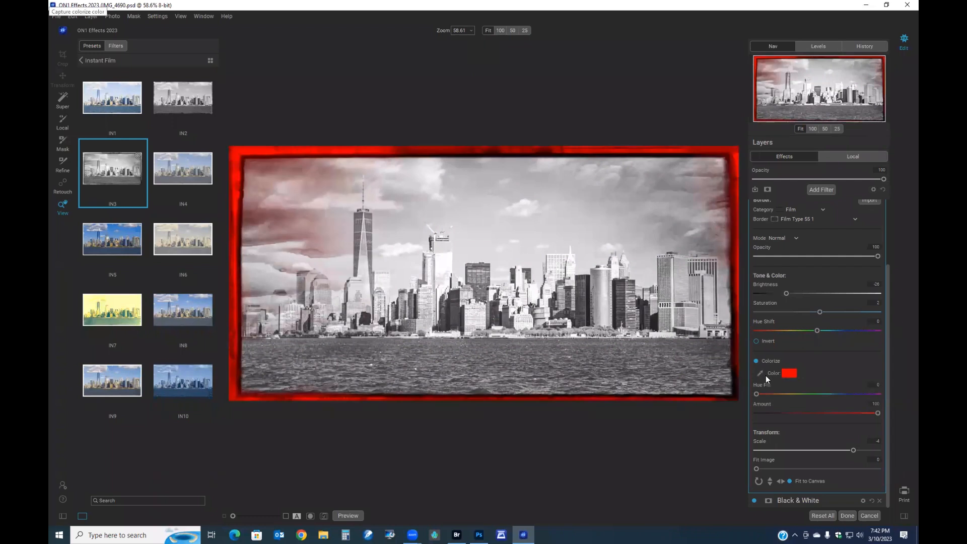
pyautogui.click(756, 361)
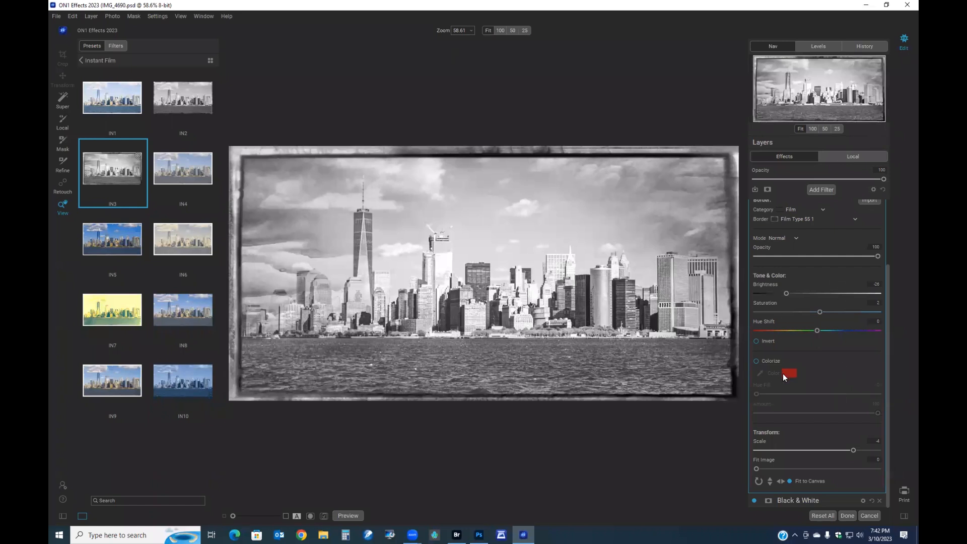
pyautogui.click(846, 516)
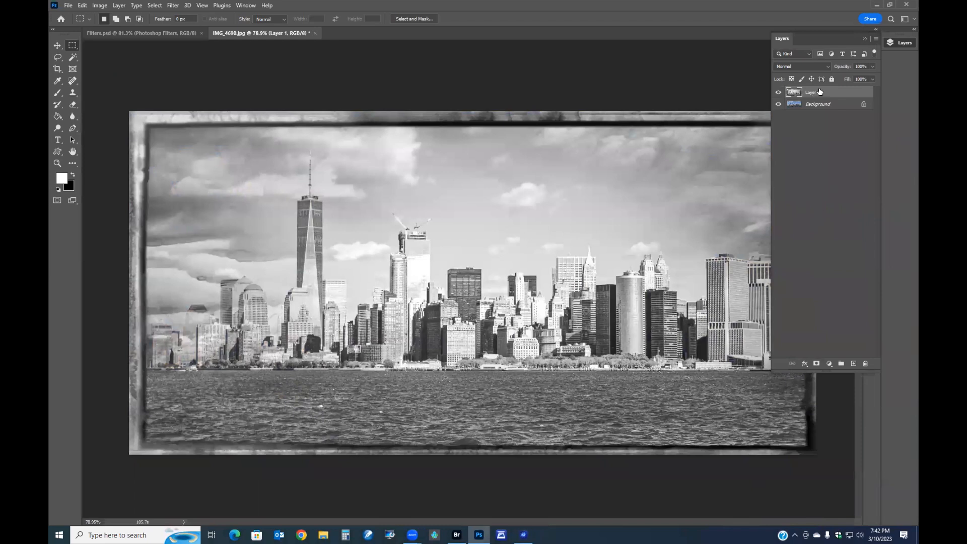
# - Apply Levels to the layer with input black 4, midtone 0.87 and output white 240
pyautogui.moveTo(843, 70); pyautogui.dragTo(883, 86)
pyautogui.hotkey('ctrl', 'l')
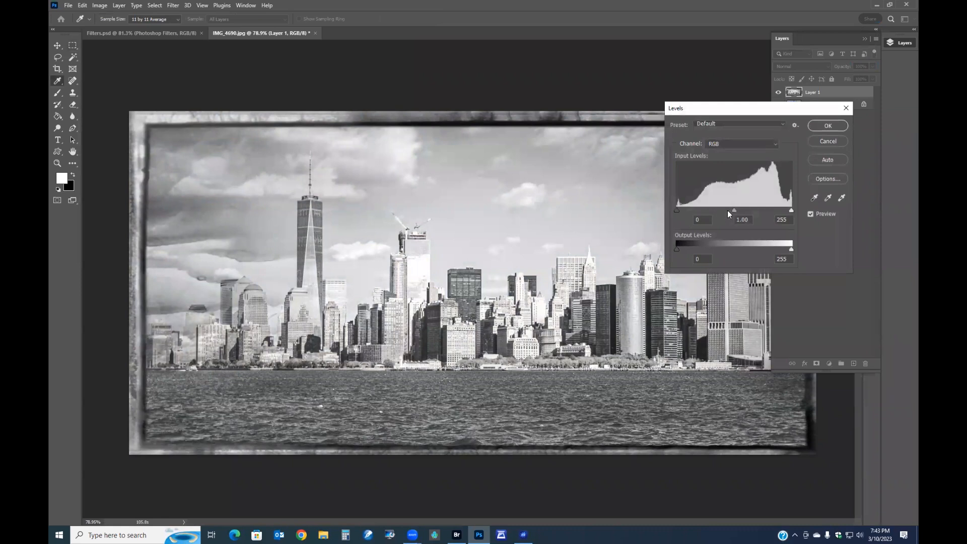
pyautogui.moveTo(734, 210)
pyautogui.mouseDown()
pyautogui.moveTo(717, 209)
pyautogui.moveTo(762, 210)
pyautogui.moveTo(737, 210)
pyautogui.moveTo(746, 216)
pyautogui.mouseUp()
pyautogui.moveTo(788, 249); pyautogui.dragTo(784, 250)
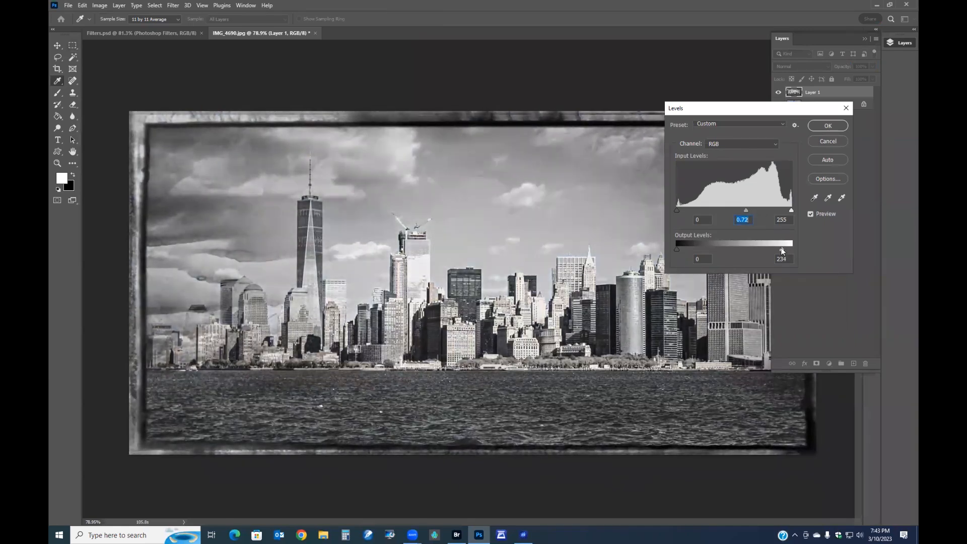
pyautogui.moveTo(677, 211); pyautogui.dragTo(678, 210)
pyautogui.click(811, 213)
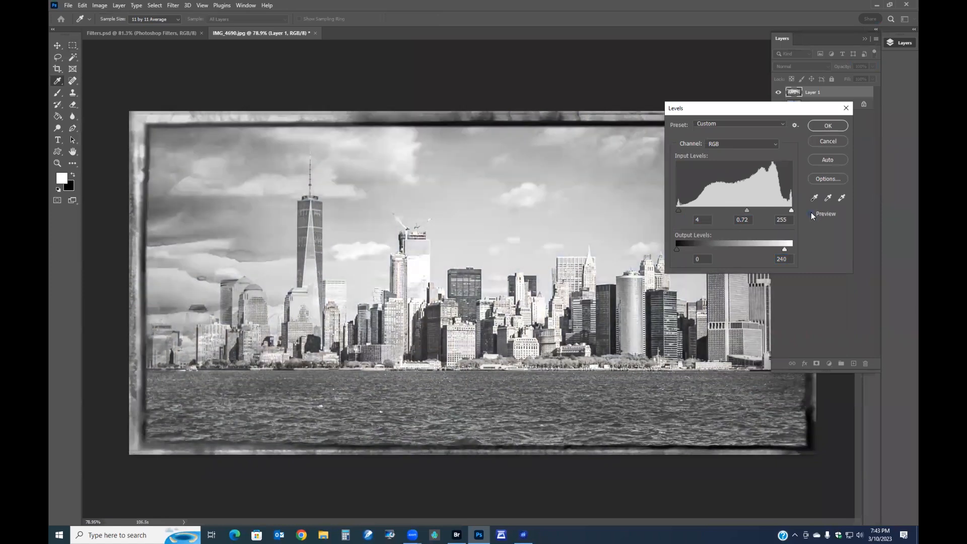
pyautogui.click(810, 213)
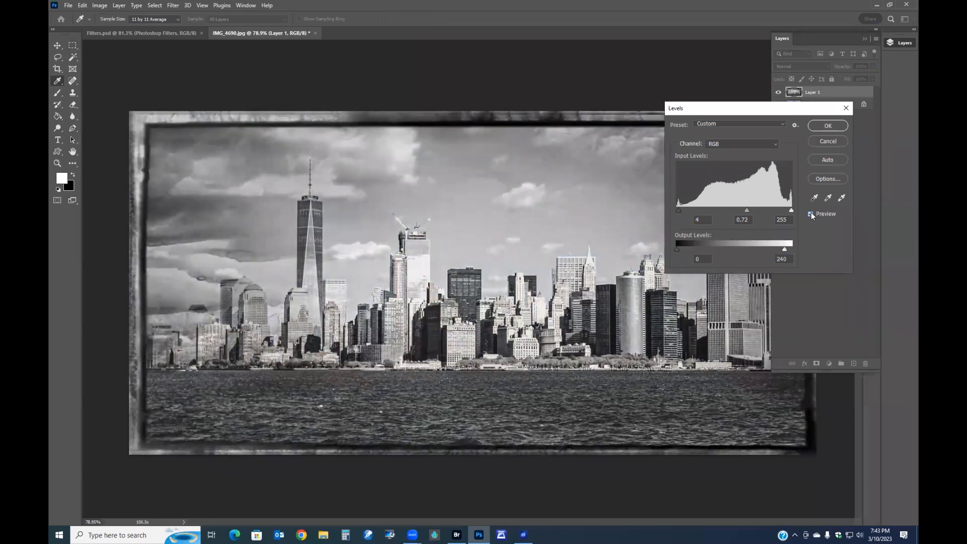
pyautogui.moveTo(745, 210); pyautogui.dragTo(739, 210)
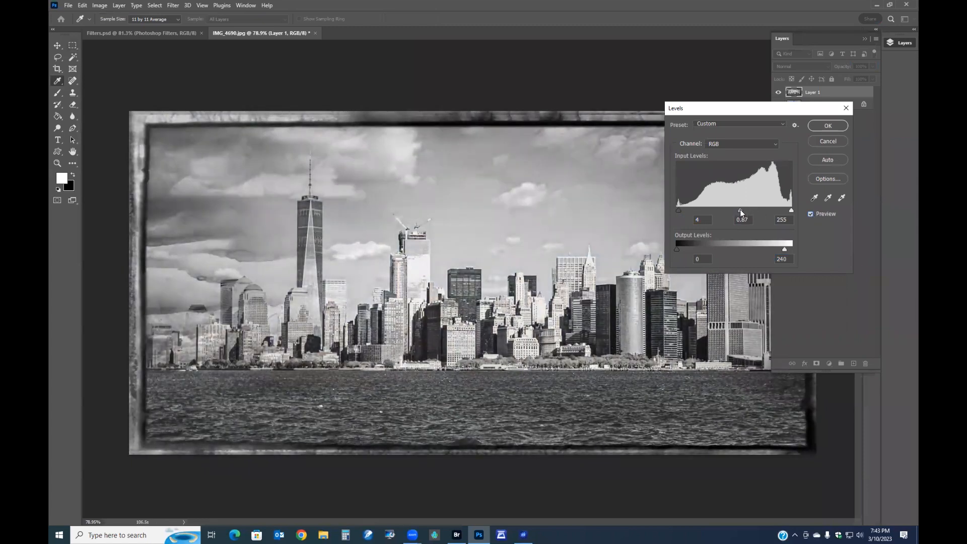
pyautogui.click(826, 126)
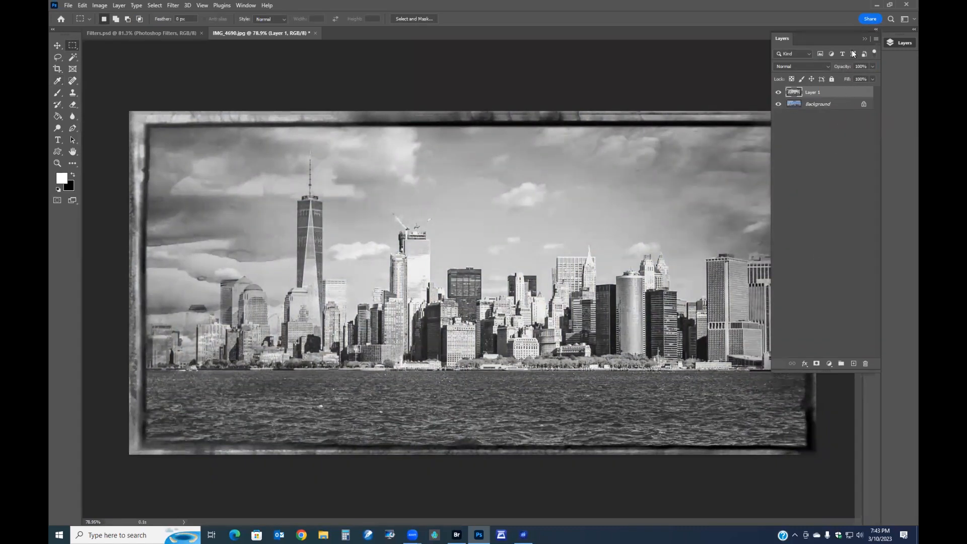
# - Open Topaz DeNoise AI on the Background layer
pyautogui.click(863, 38)
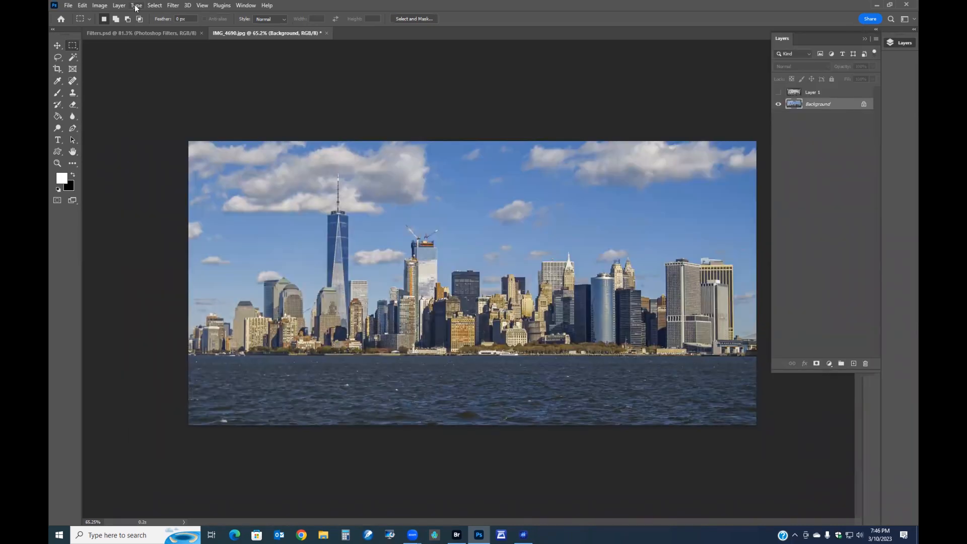
pyautogui.click(136, 5)
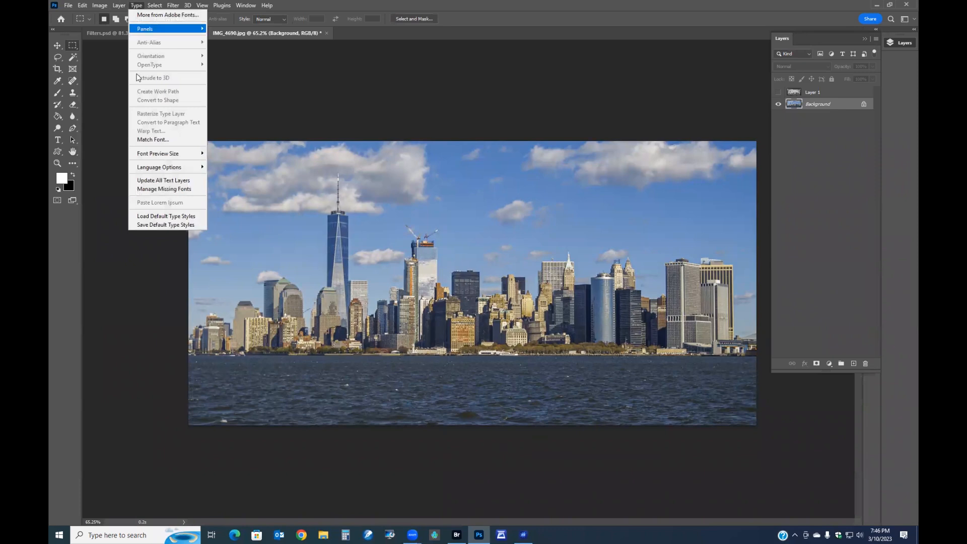
pyautogui.moveTo(122, 7)
pyautogui.click(172, 6)
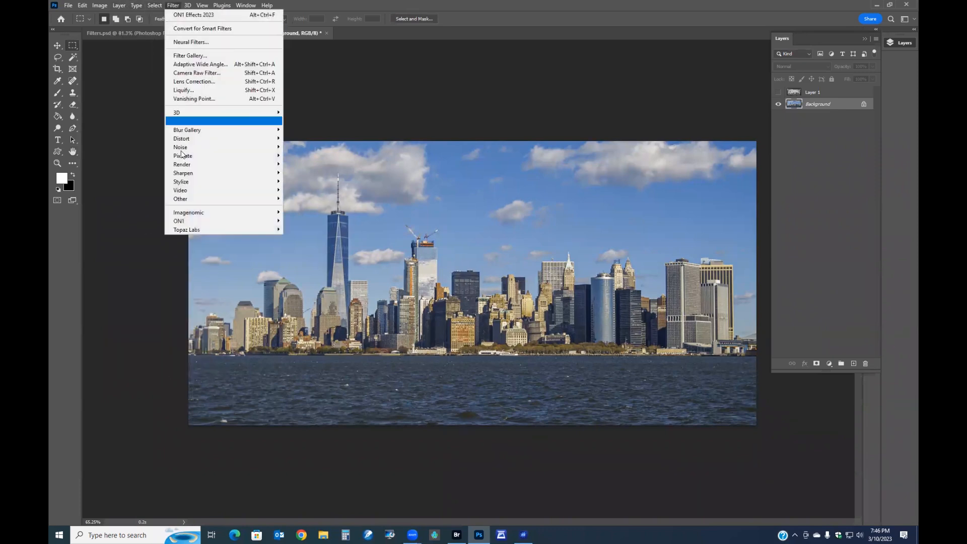
pyautogui.moveTo(196, 229)
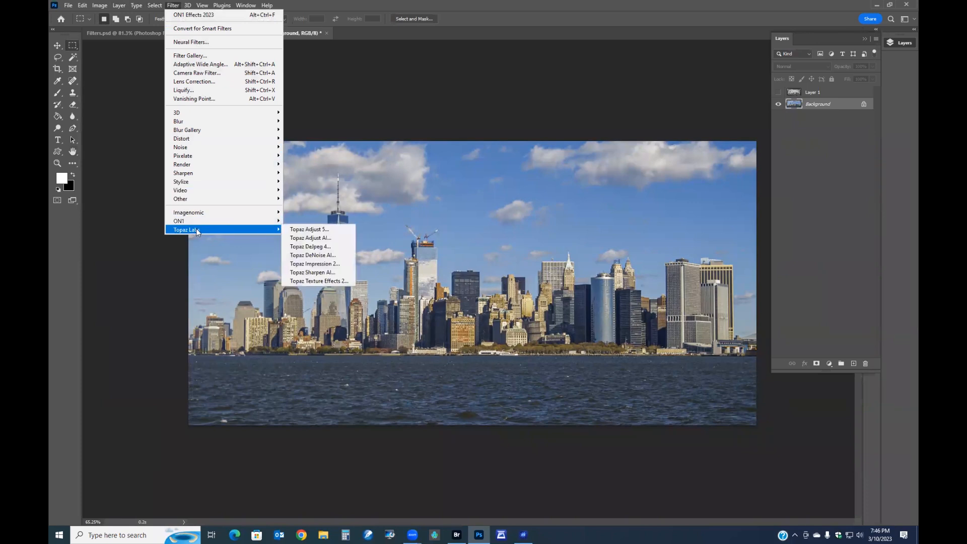
pyautogui.click(316, 256)
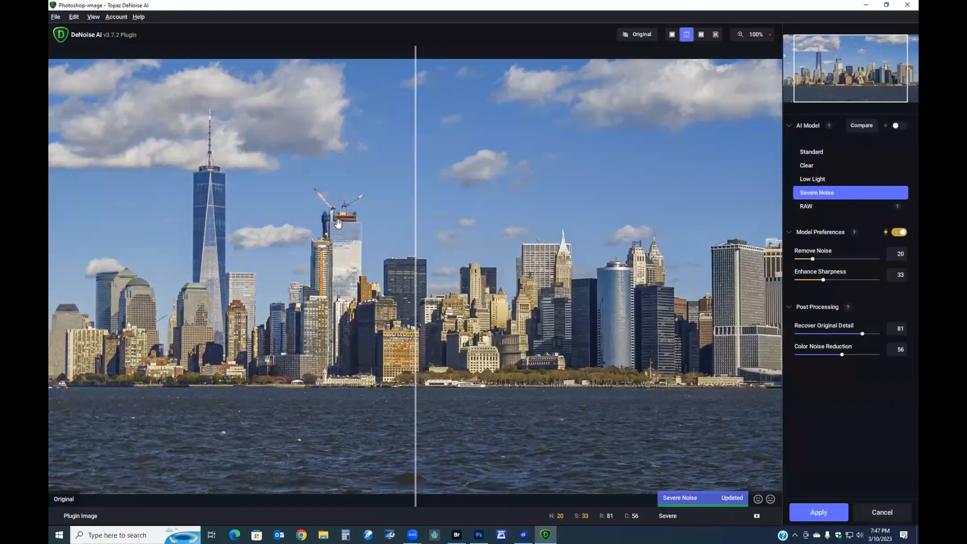
# - Zoom in on the skyline and compare the original and denoised preview with the split line
pyautogui.moveTo(416, 225); pyautogui.dragTo(715, 258)
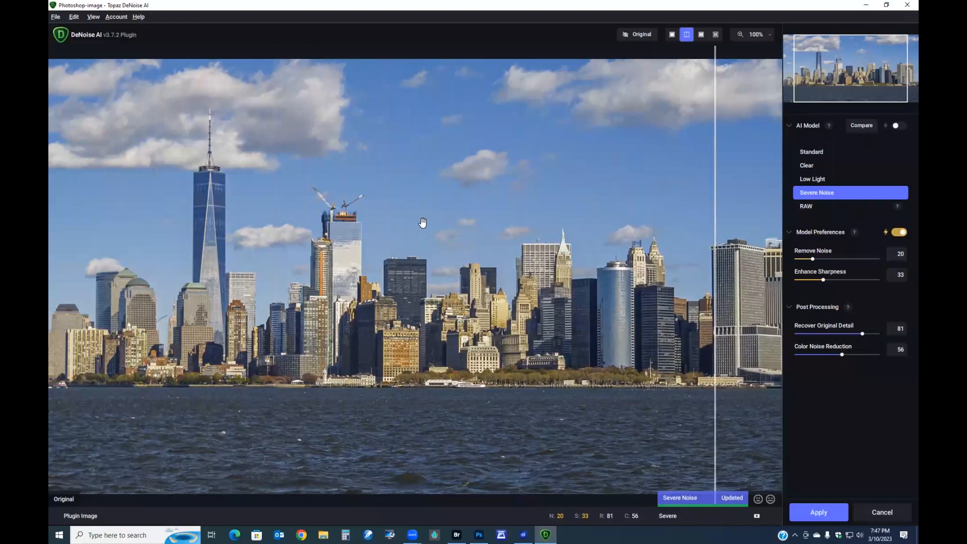
pyautogui.scroll(5, 415, 218)
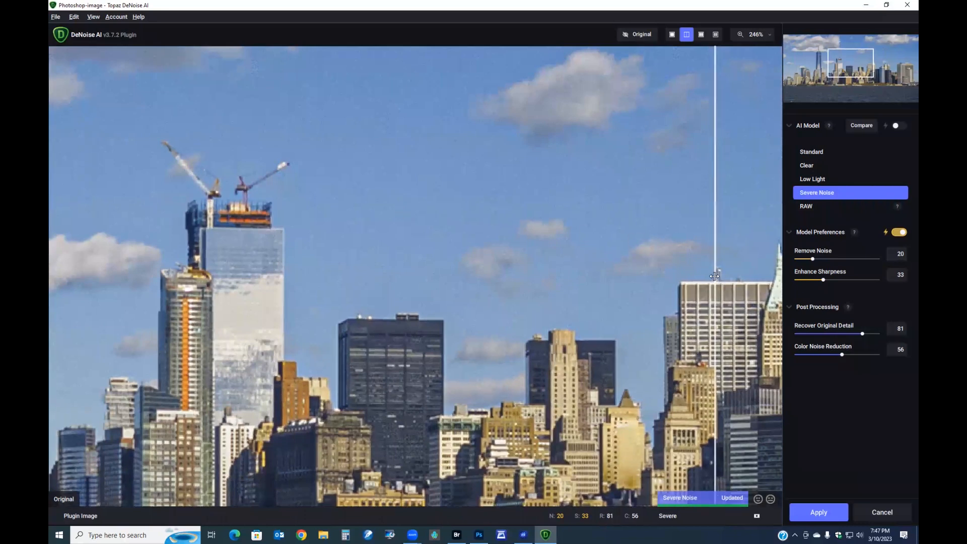
pyautogui.moveTo(715, 274); pyautogui.dragTo(280, 222)
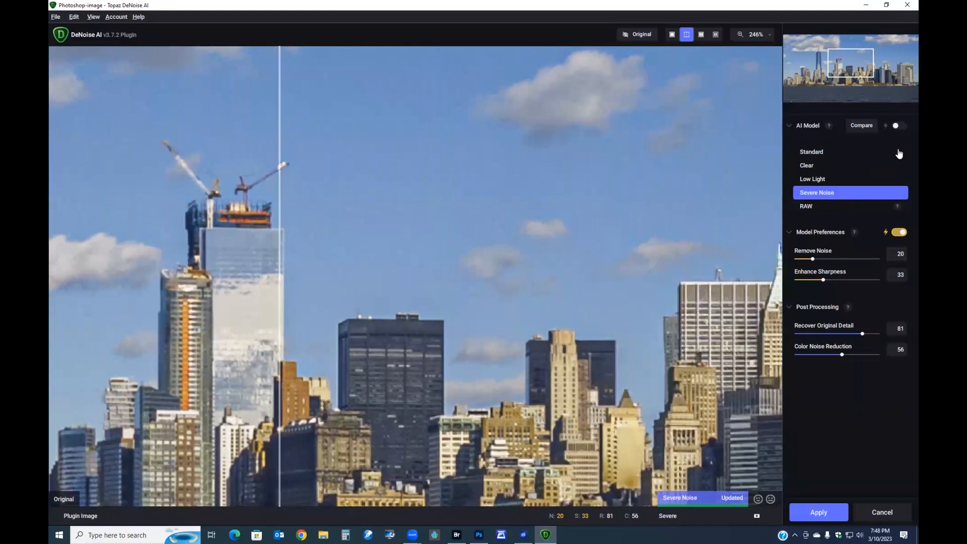
# - Switch the AI model to automatic selection and compare the split preview
pyautogui.click(900, 127)
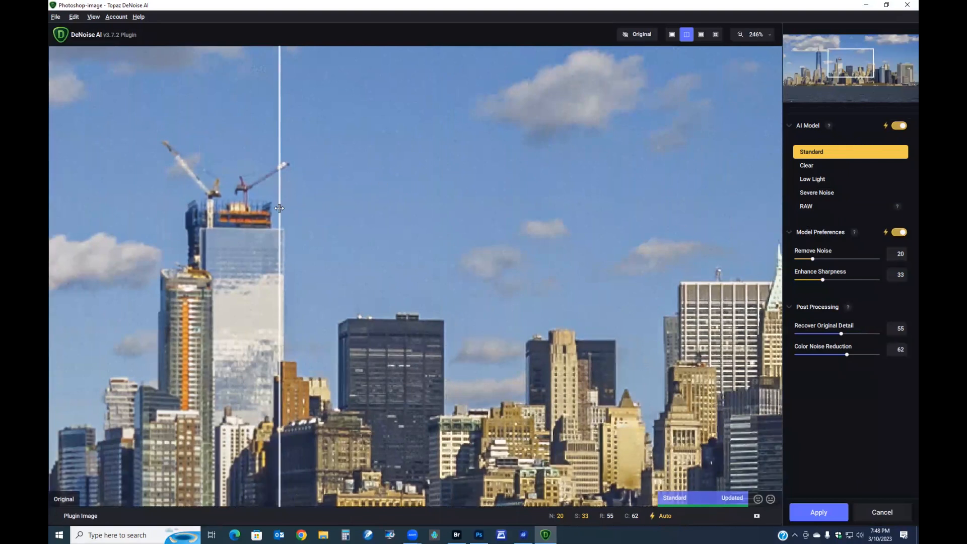
pyautogui.moveTo(280, 207); pyautogui.dragTo(675, 227)
pyautogui.moveTo(534, 253); pyautogui.dragTo(231, 235)
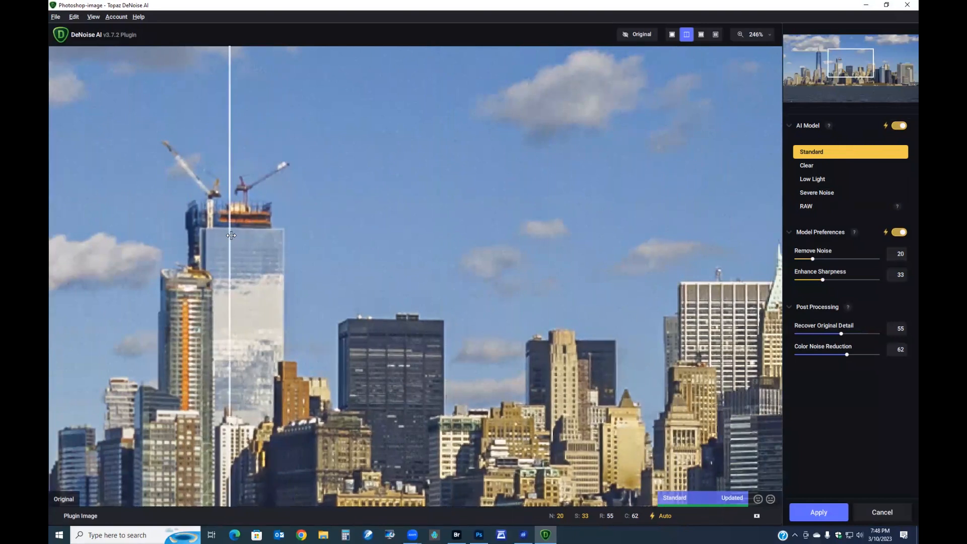
# - Choose the Clear AI model, set Recover Original Detail to 20, and compare the split preview
pyautogui.click(806, 165)
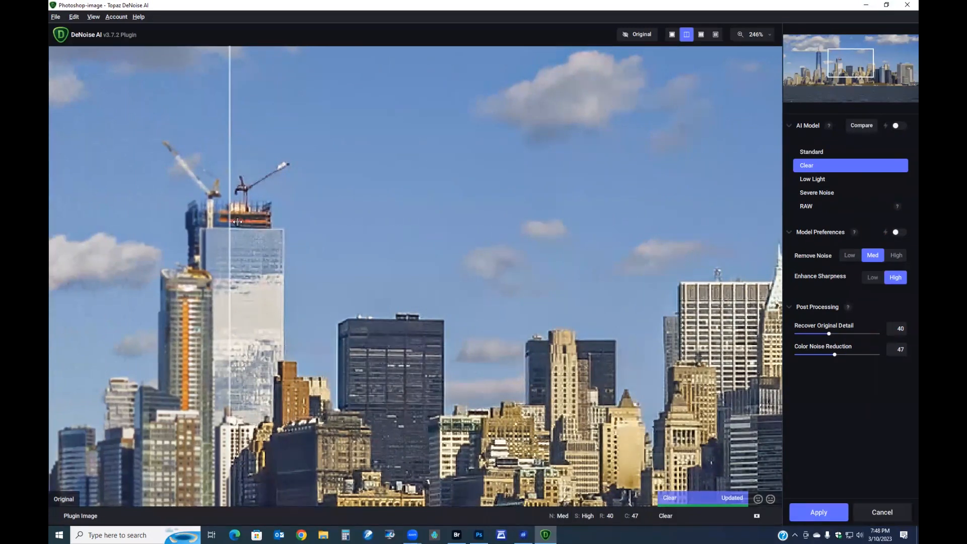
pyautogui.moveTo(229, 220); pyautogui.dragTo(735, 299)
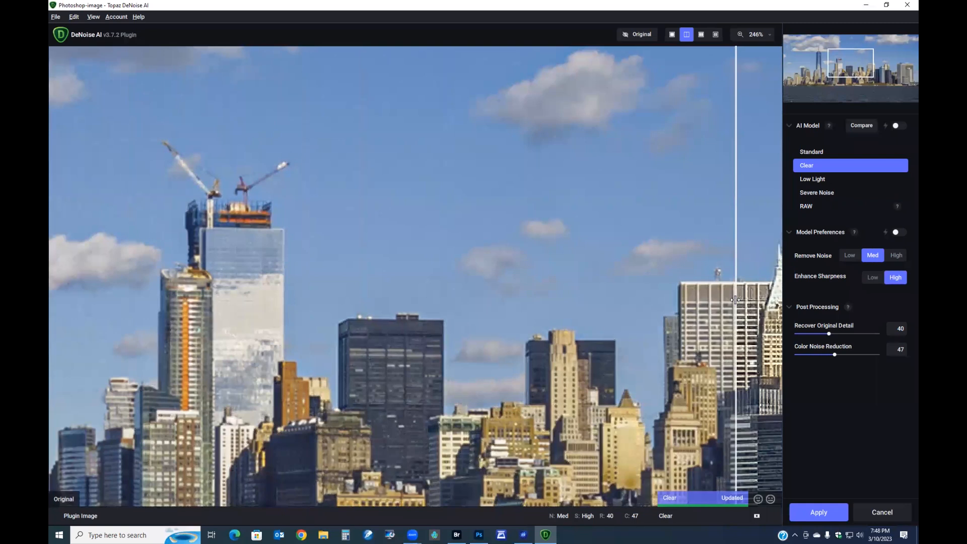
pyautogui.moveTo(735, 300); pyautogui.dragTo(621, 314)
pyautogui.moveTo(504, 319); pyautogui.dragTo(141, 273)
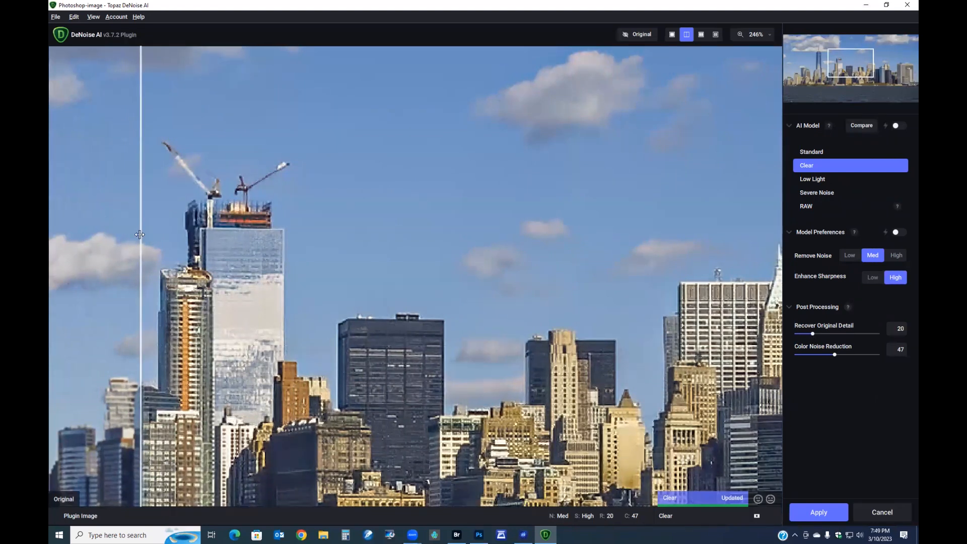
pyautogui.moveTo(137, 234); pyautogui.dragTo(52, 275)
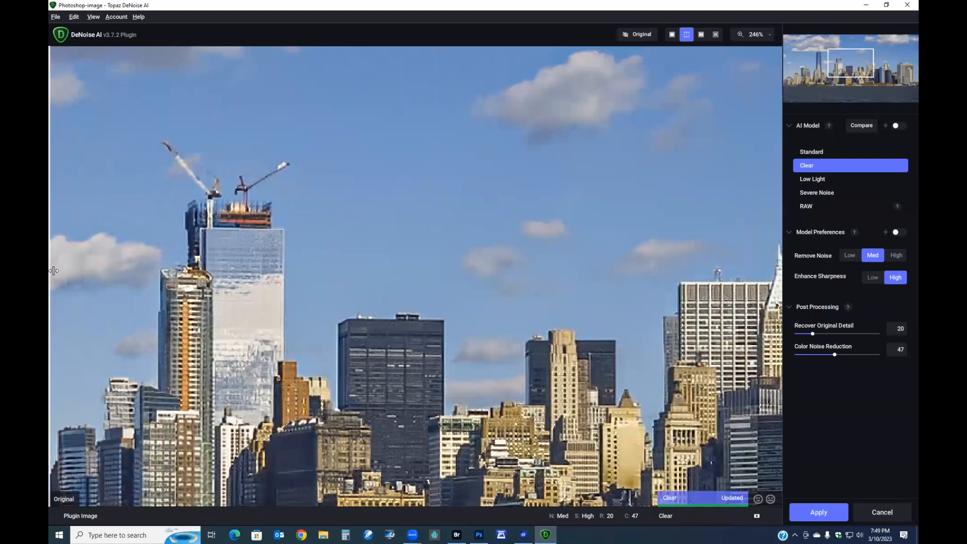
# - Apply the denoising and zoom in on the result
pyautogui.click(819, 513)
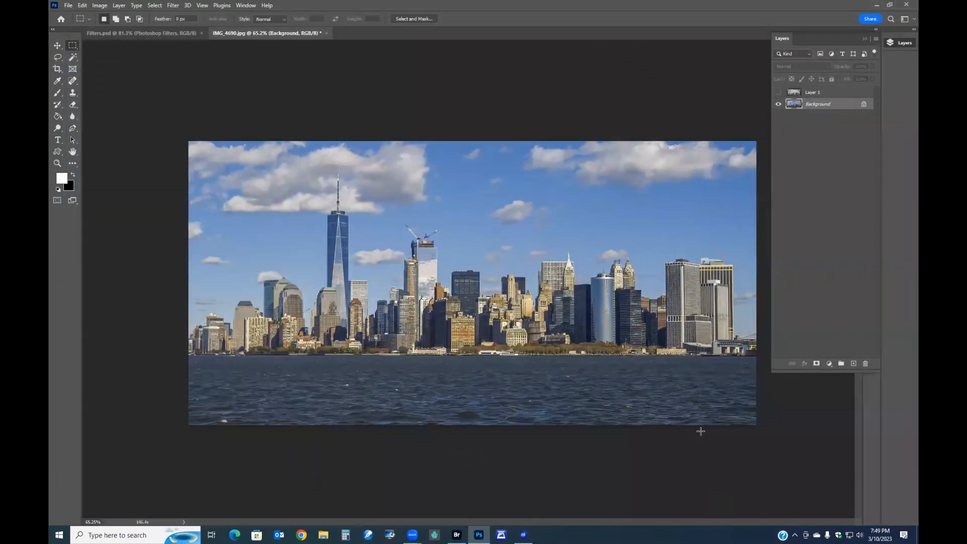
pyautogui.scroll(10, 480, 231)
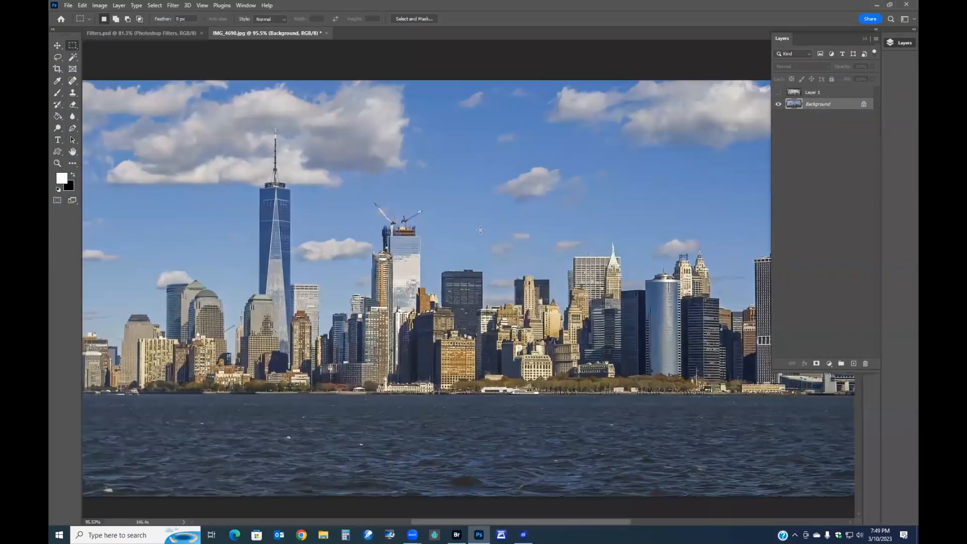
# - Zoom in and out across the denoised skyline photo to inspect the result at different magnifications
pyautogui.scroll(-5, 579, 305)
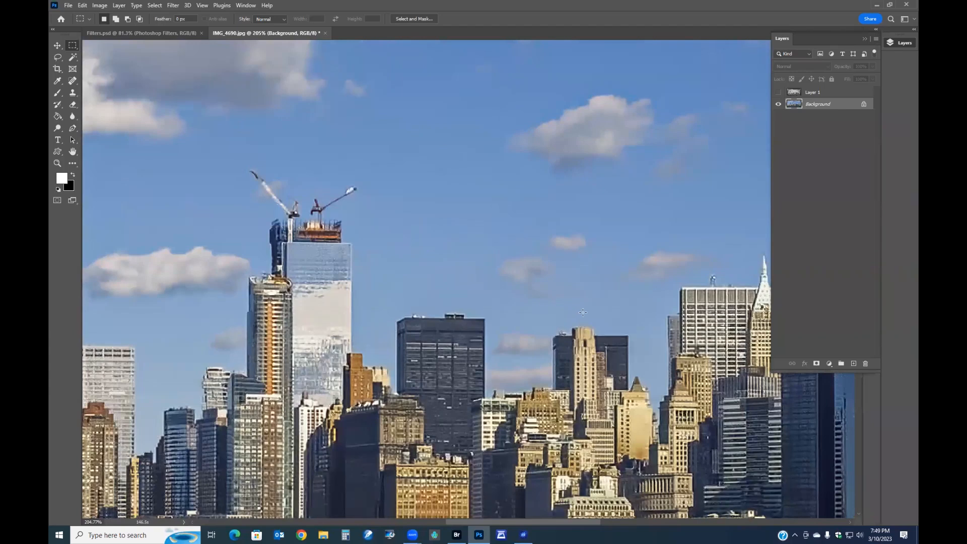
pyautogui.scroll(-4, 579, 306)
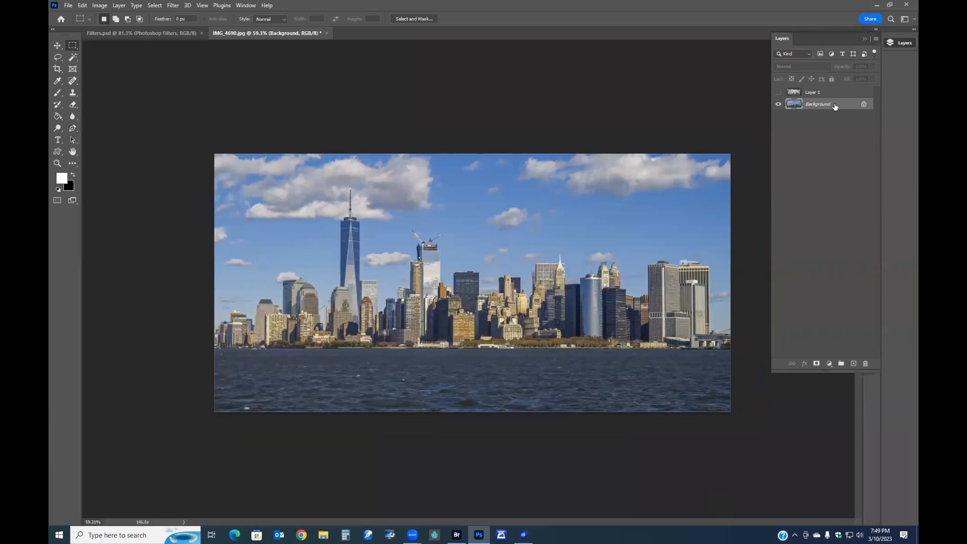
pyautogui.hotkey('ctrl', '0')
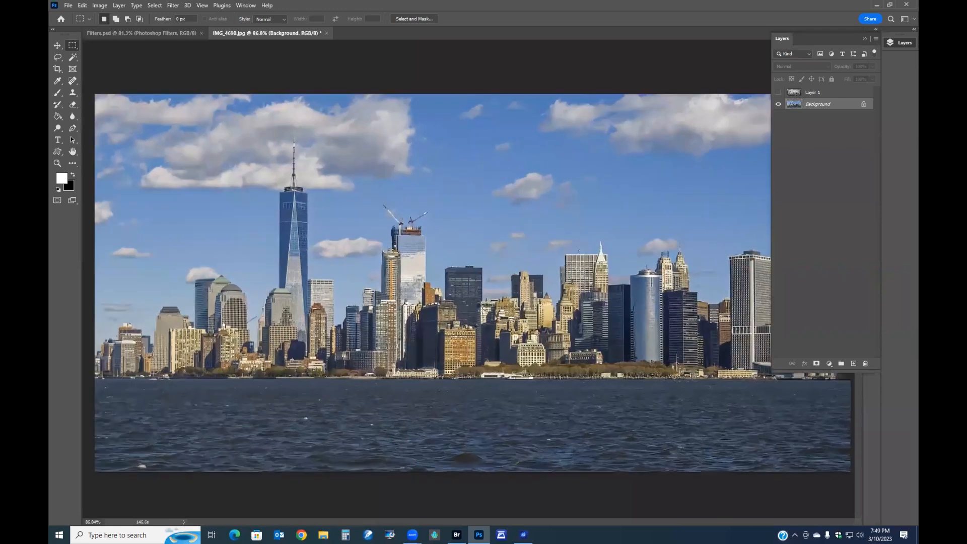
pyautogui.scroll(3, 482, 309)
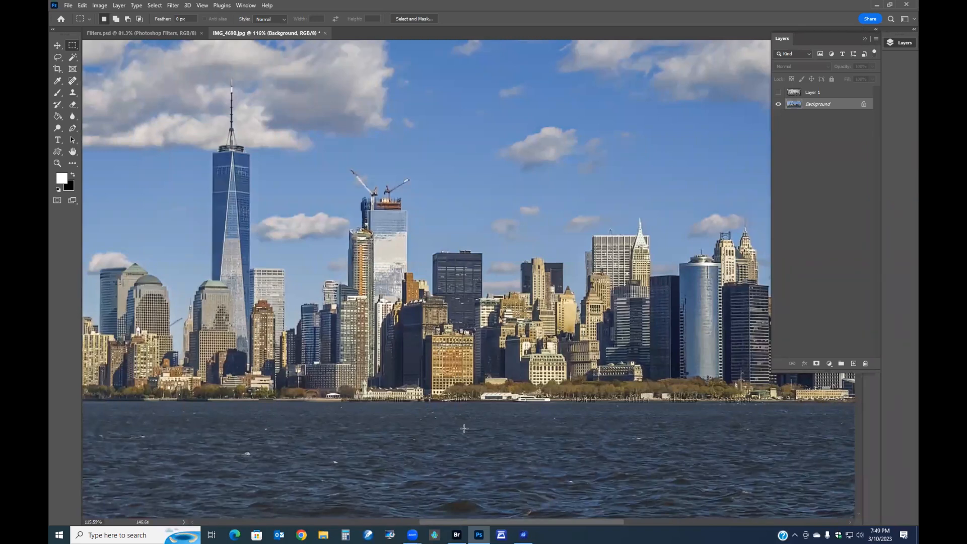
pyautogui.scroll(-5, 464, 427)
pyautogui.scroll(1, 463, 427)
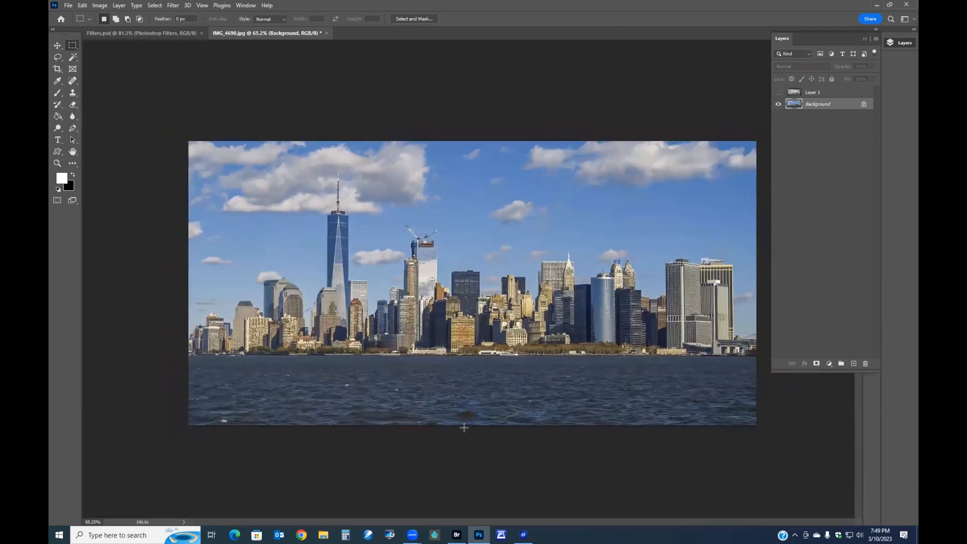
# - Open the Topaz Labs plugin list under the Filter menu
pyautogui.click(175, 7)
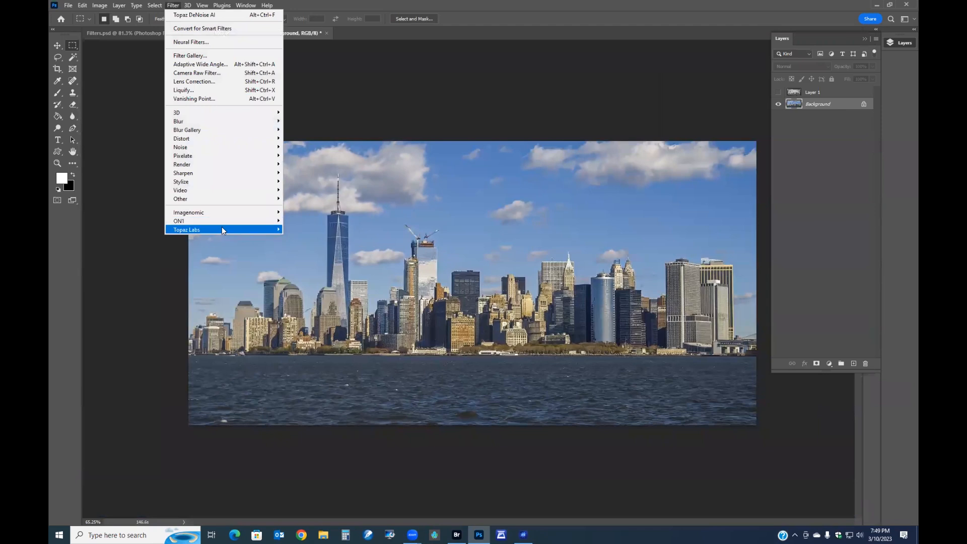
pyautogui.moveTo(223, 230)
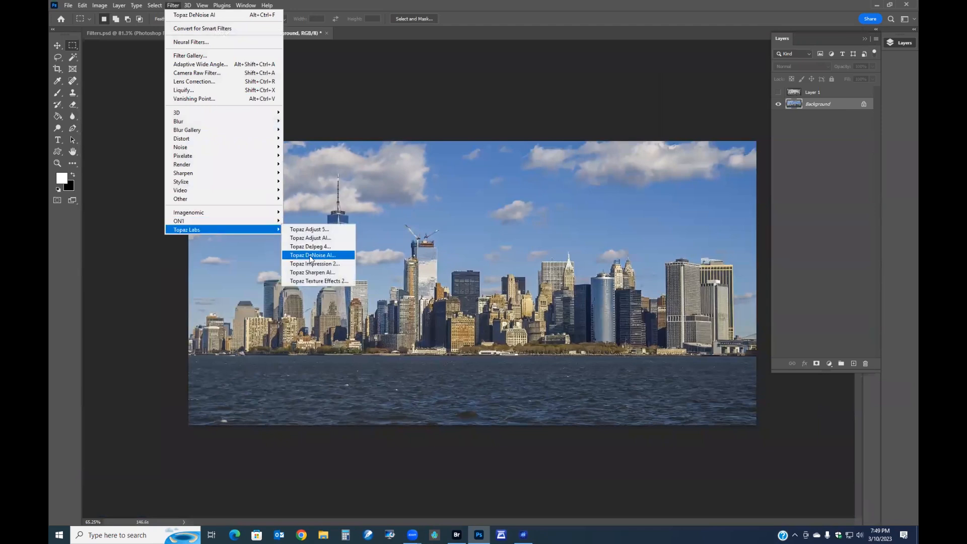